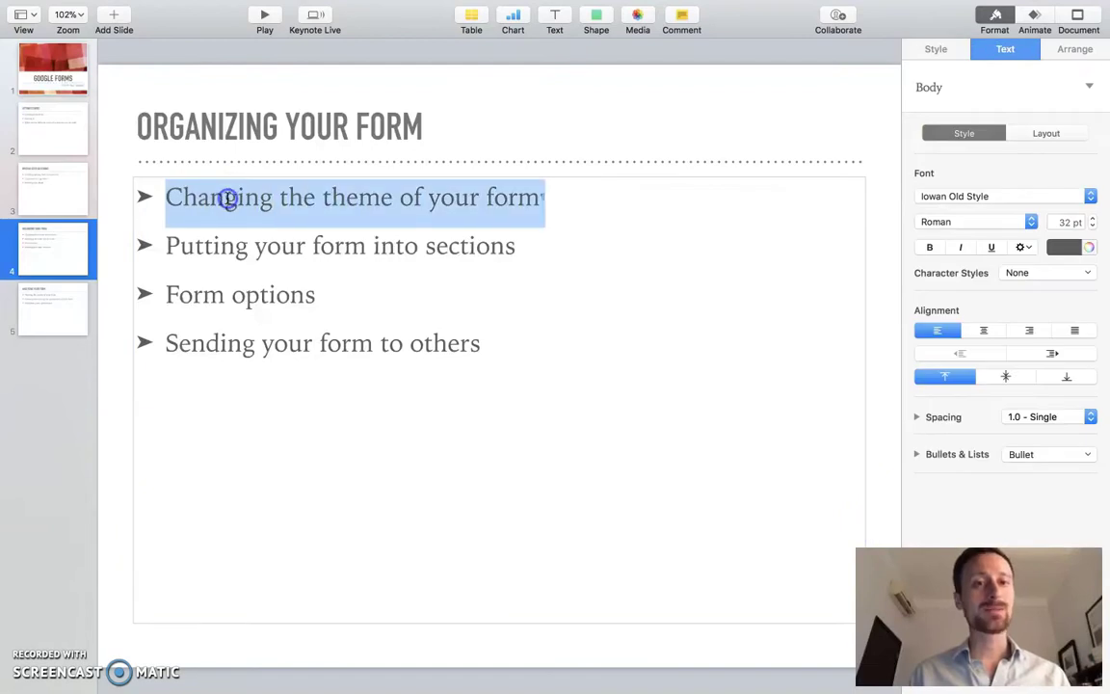
Step: Highlight the slide's bullets in turn, ending on "Changing the theme of your form"
triple_click(218, 256)
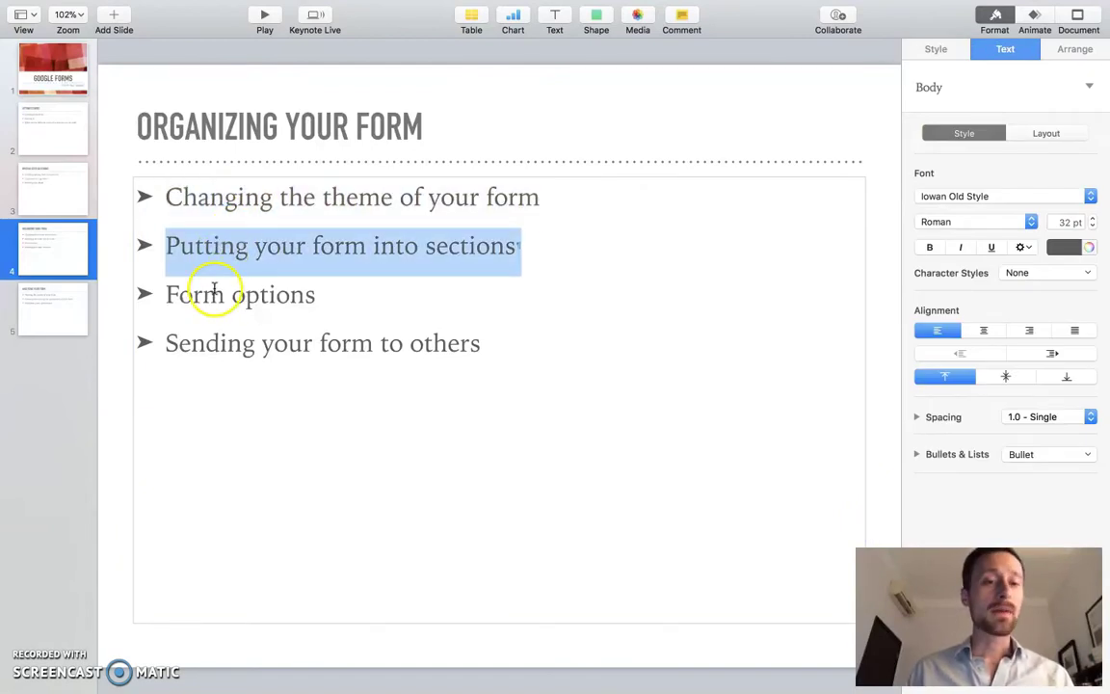
triple_click(216, 293)
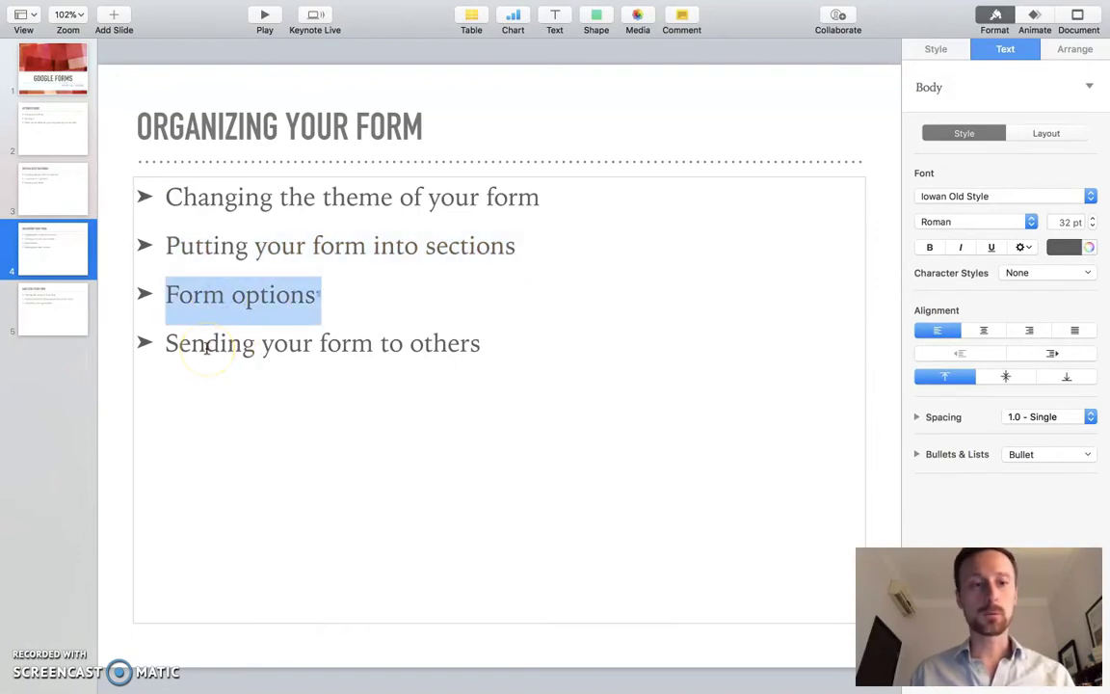
triple_click(206, 348)
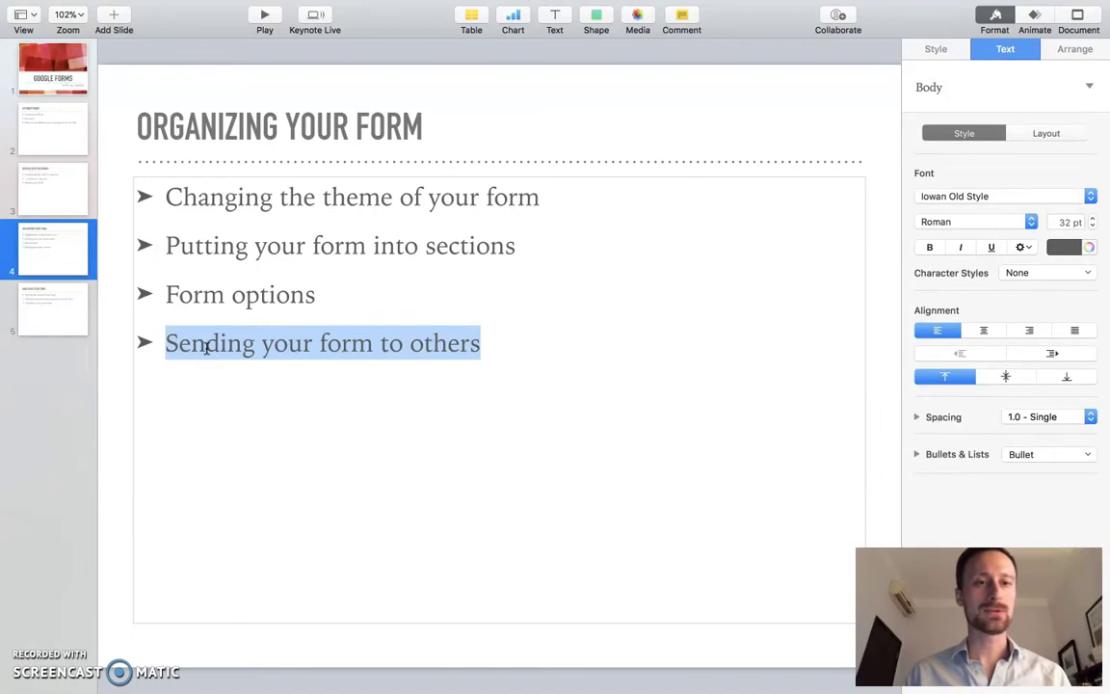
triple_click(215, 198)
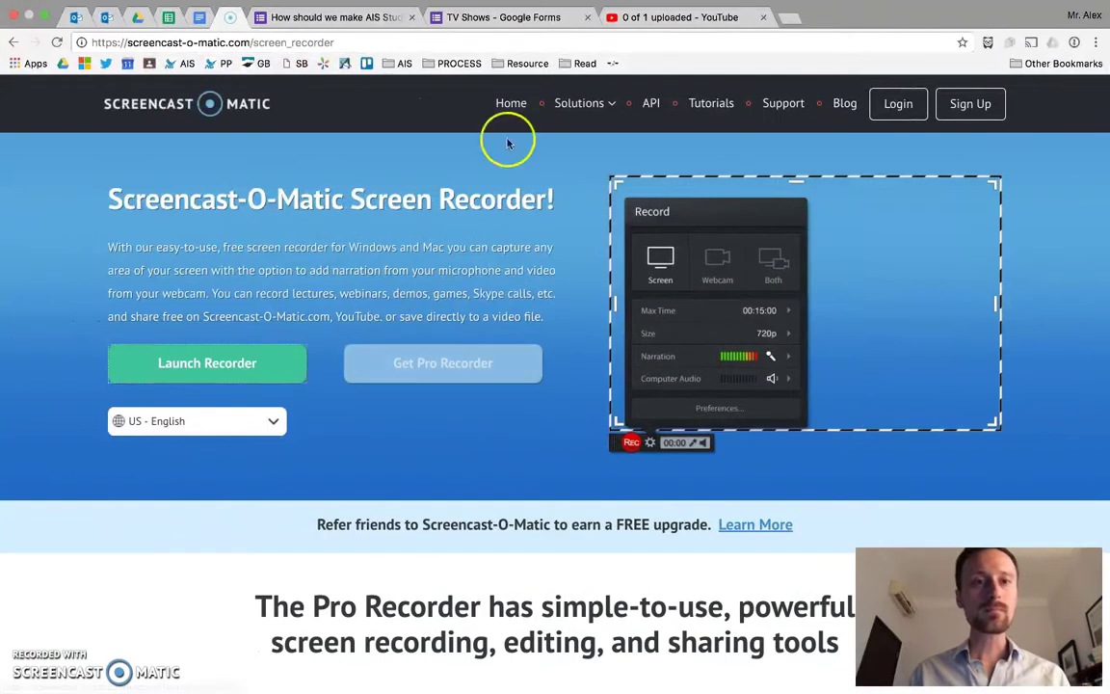
Step: Switch to the TV Shows form in Google Forms and look over its questions
click(478, 18)
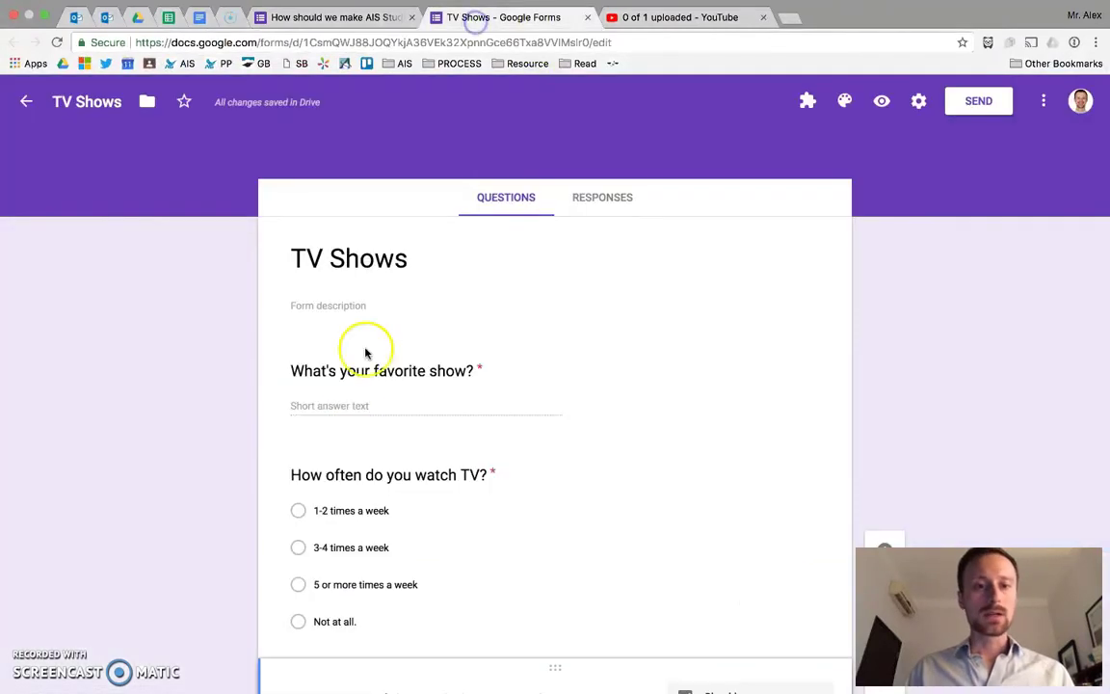
scroll(342, 429, down, 5)
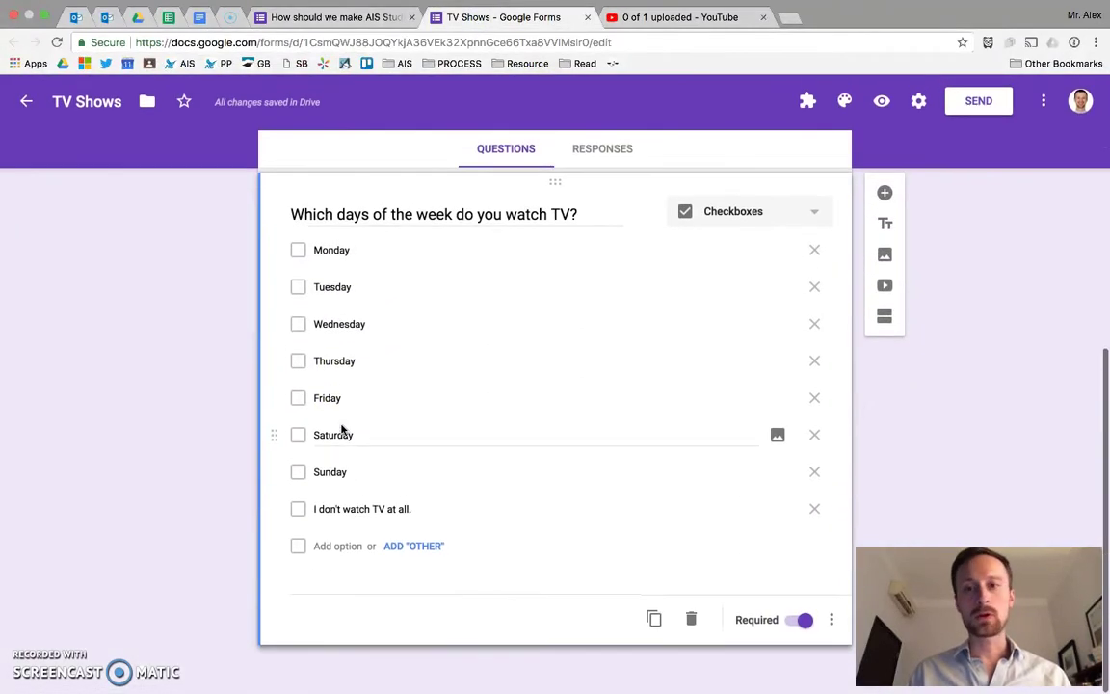
scroll(342, 429, up, 1)
scroll(342, 429, up, 5)
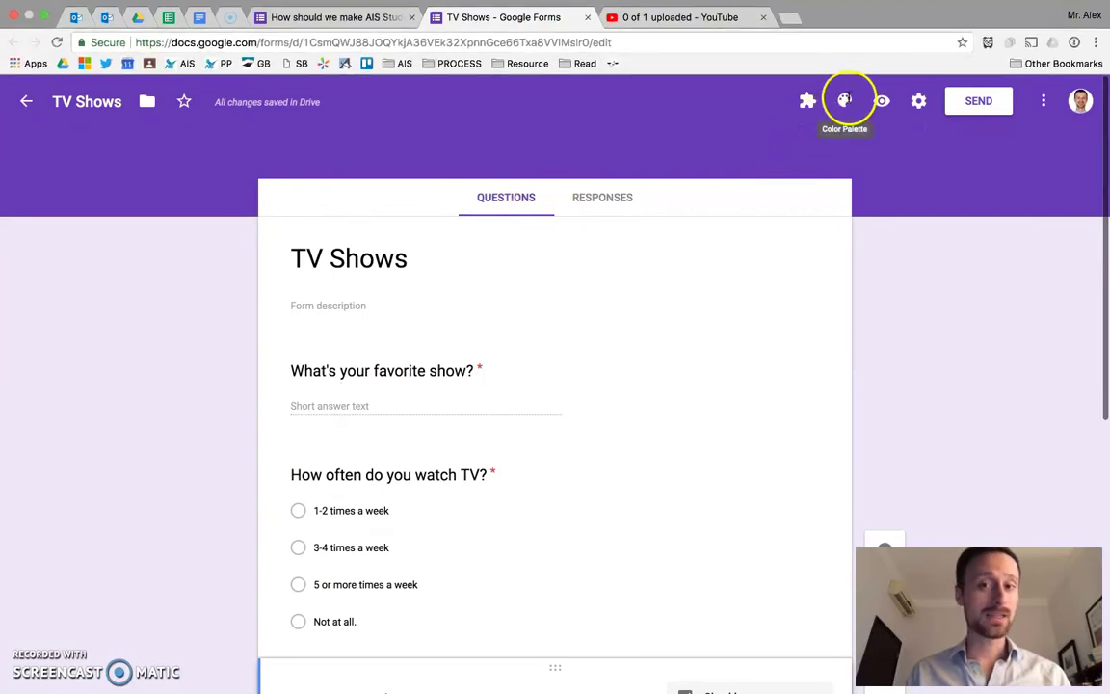
Step: Set the form's theme color to light blue
click(844, 101)
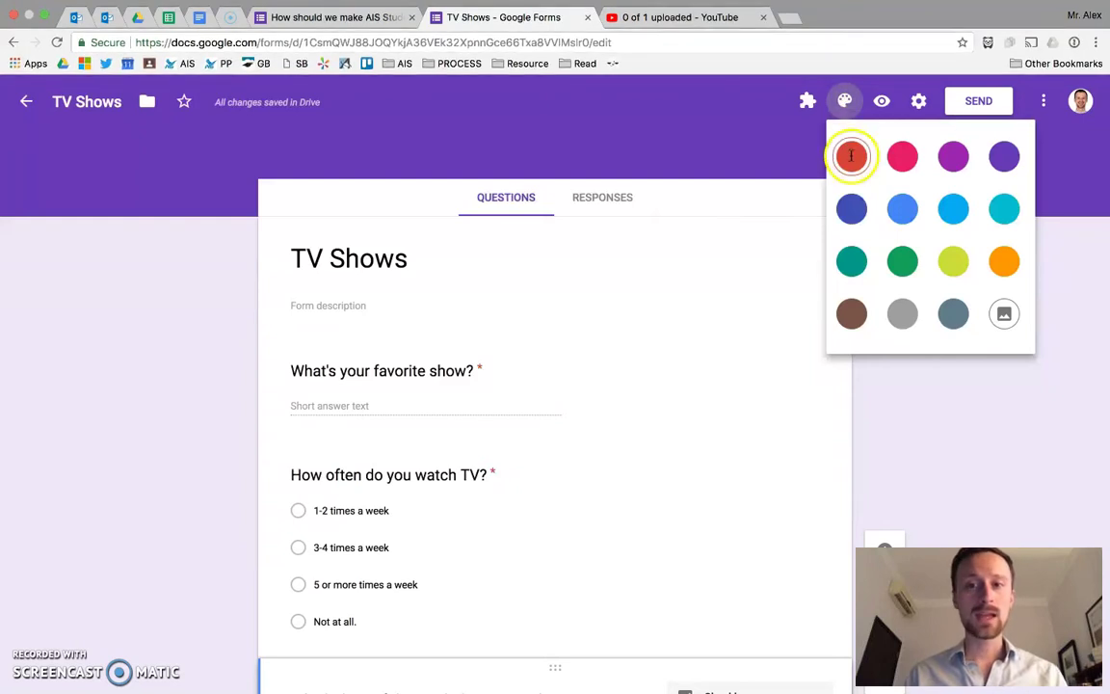
click(960, 210)
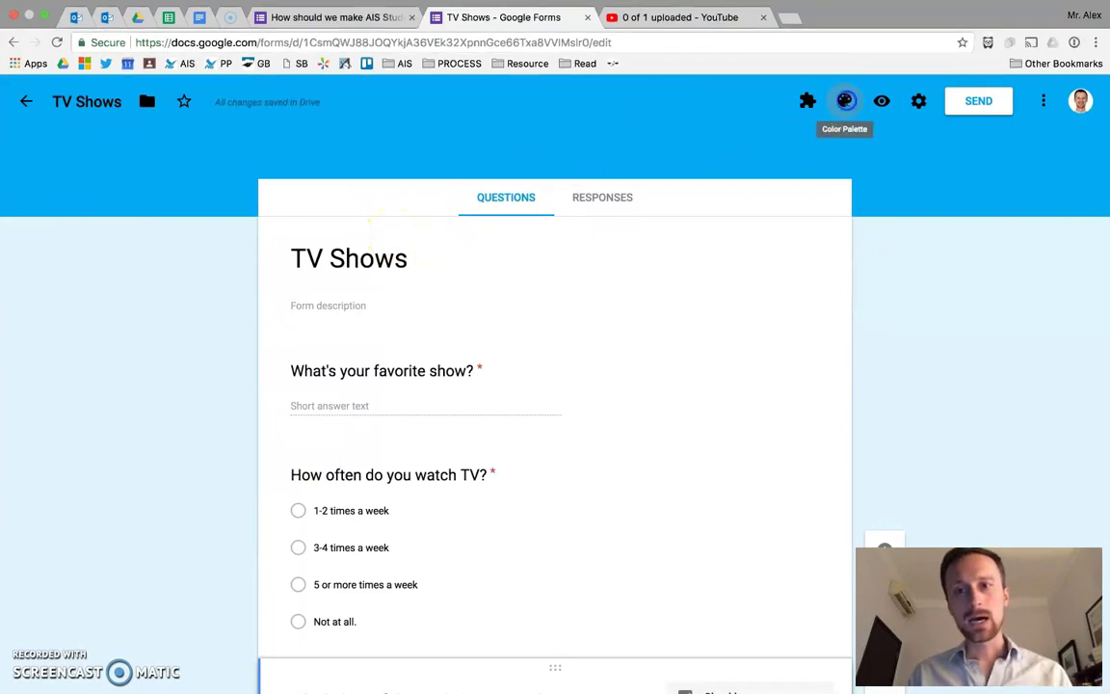
Step: Browse the Work and School theme images and apply the black microphone picture as the form's header
click(845, 101)
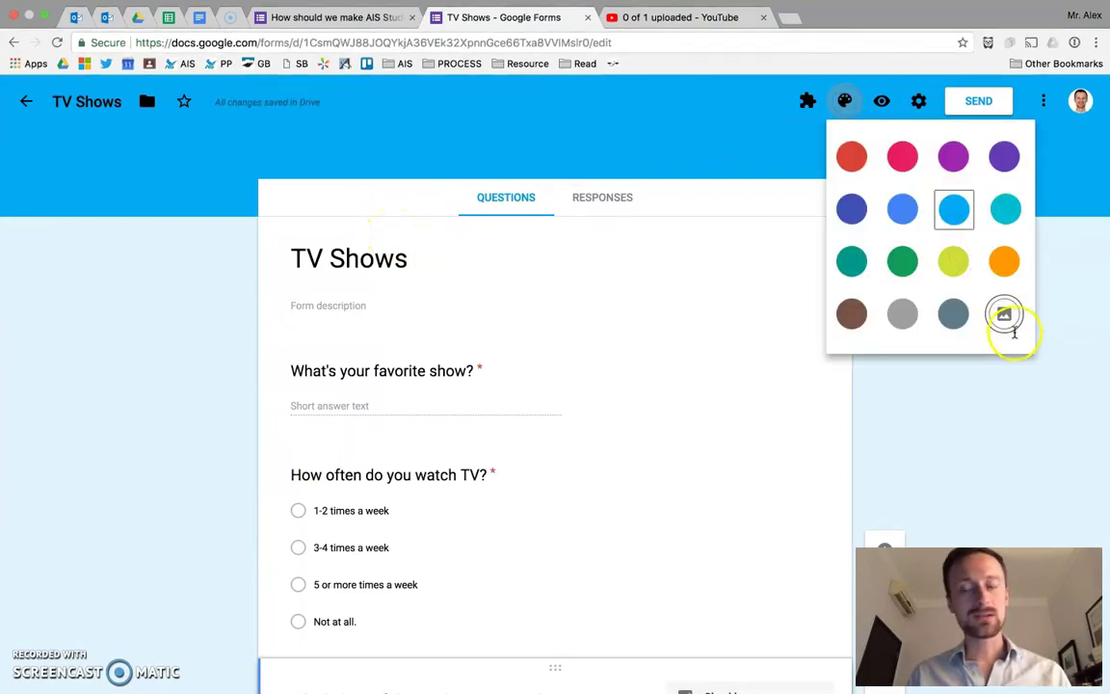
click(1003, 313)
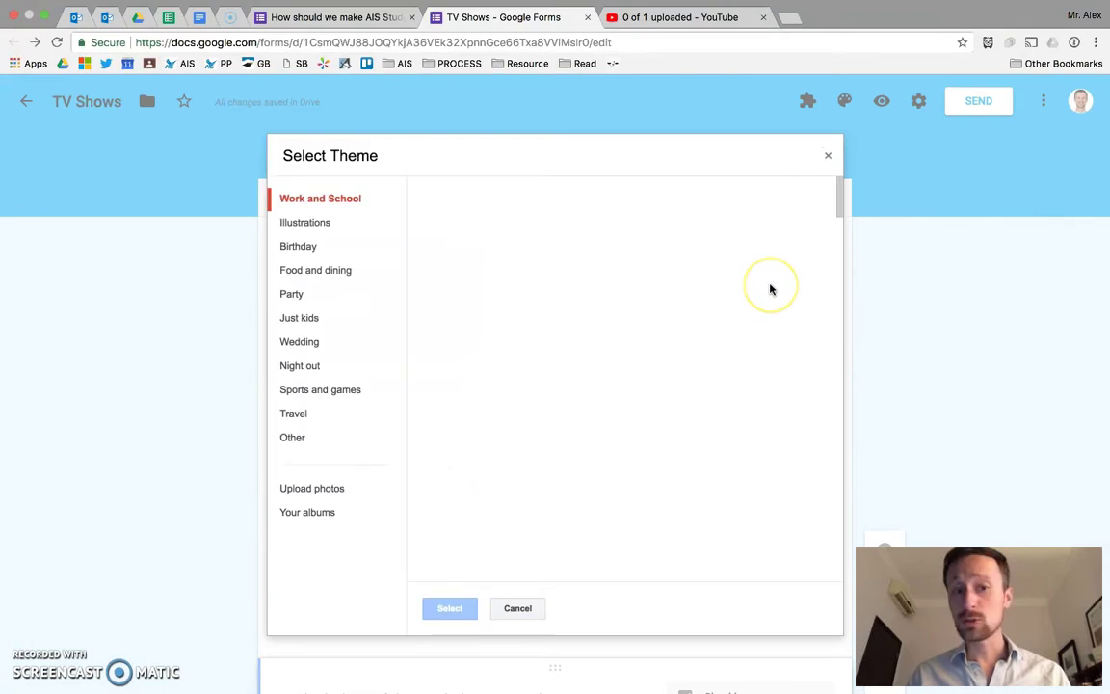
scroll(529, 462, down, 5)
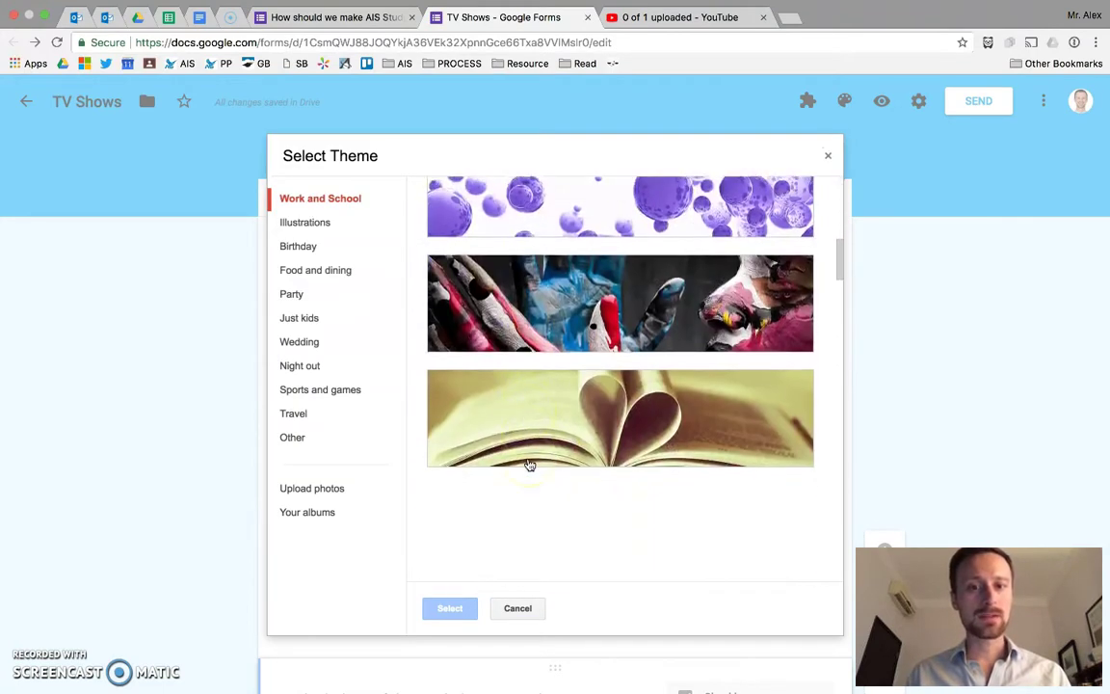
scroll(529, 465, down, 5)
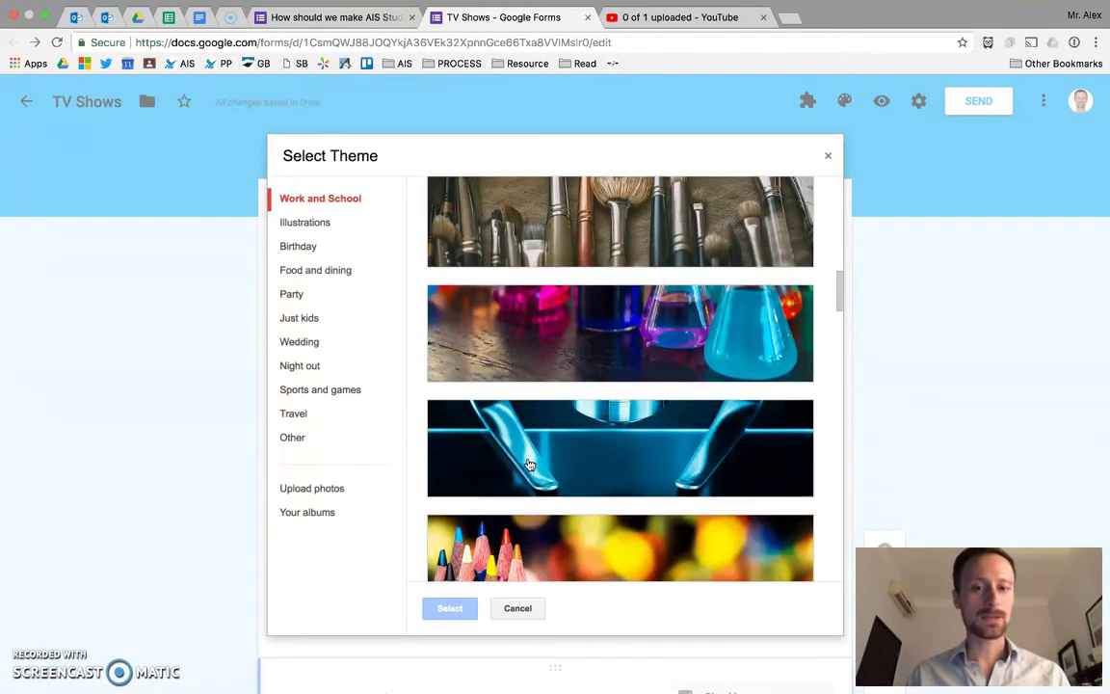
scroll(530, 464, down, 5)
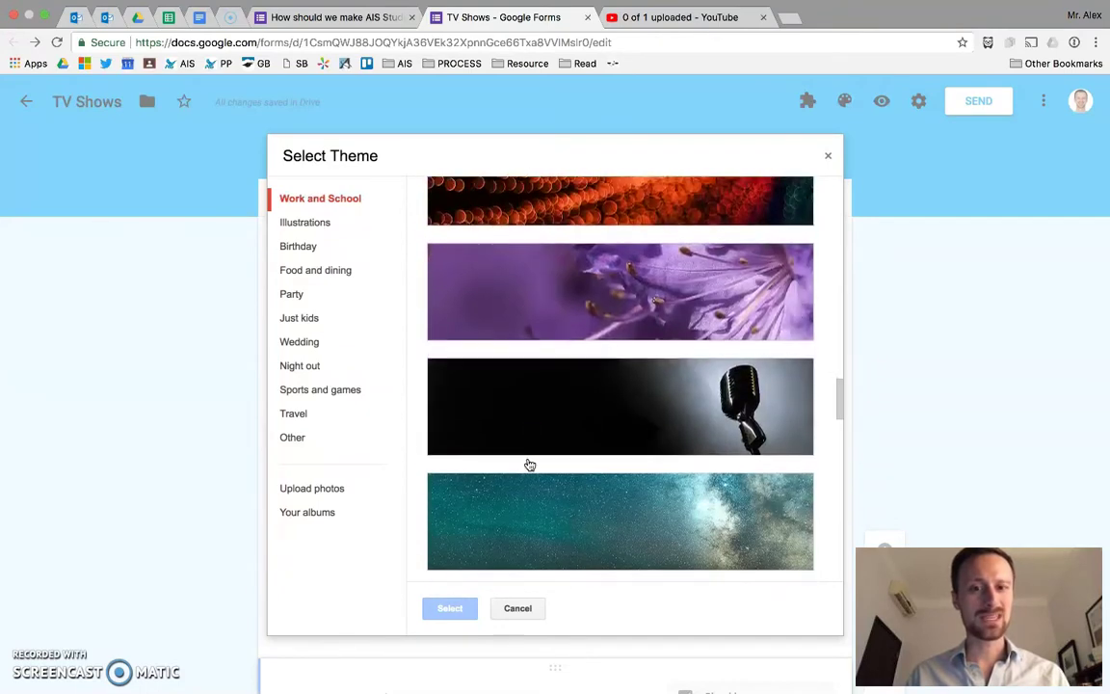
scroll(529, 464, down, 5)
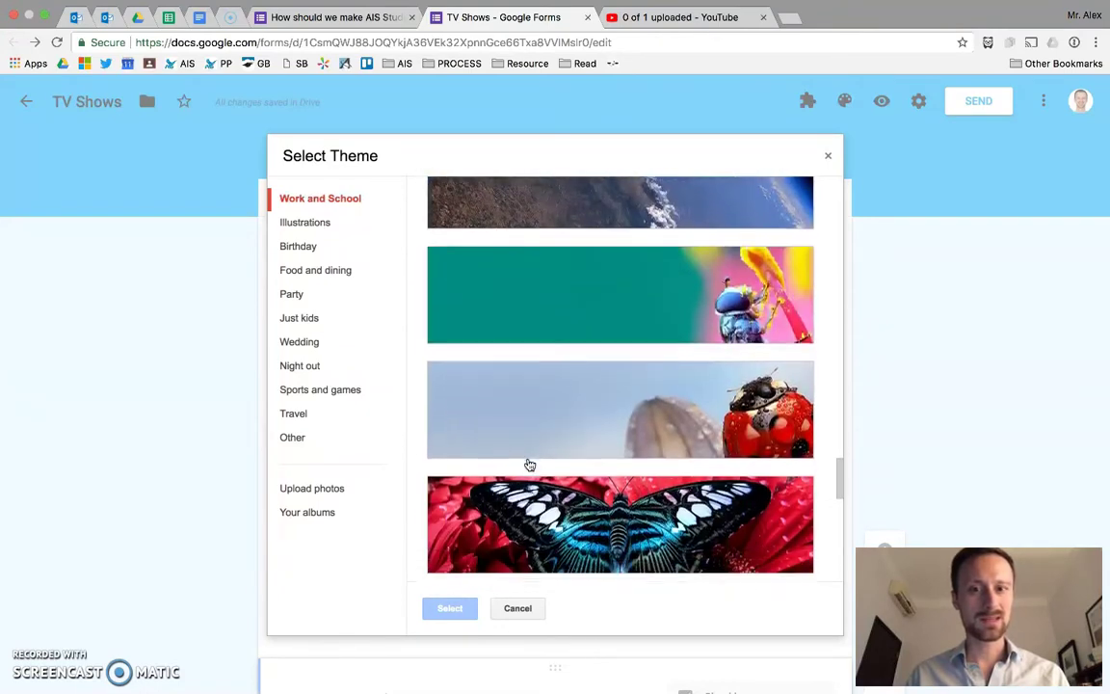
scroll(529, 465, down, 5)
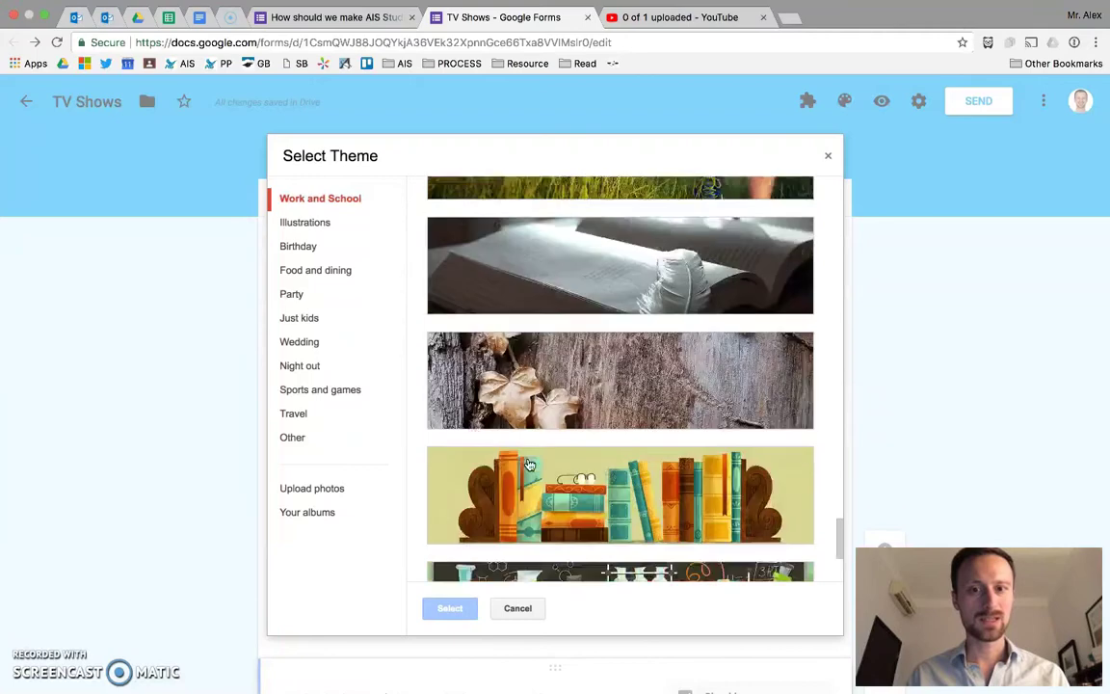
scroll(529, 465, up, 5)
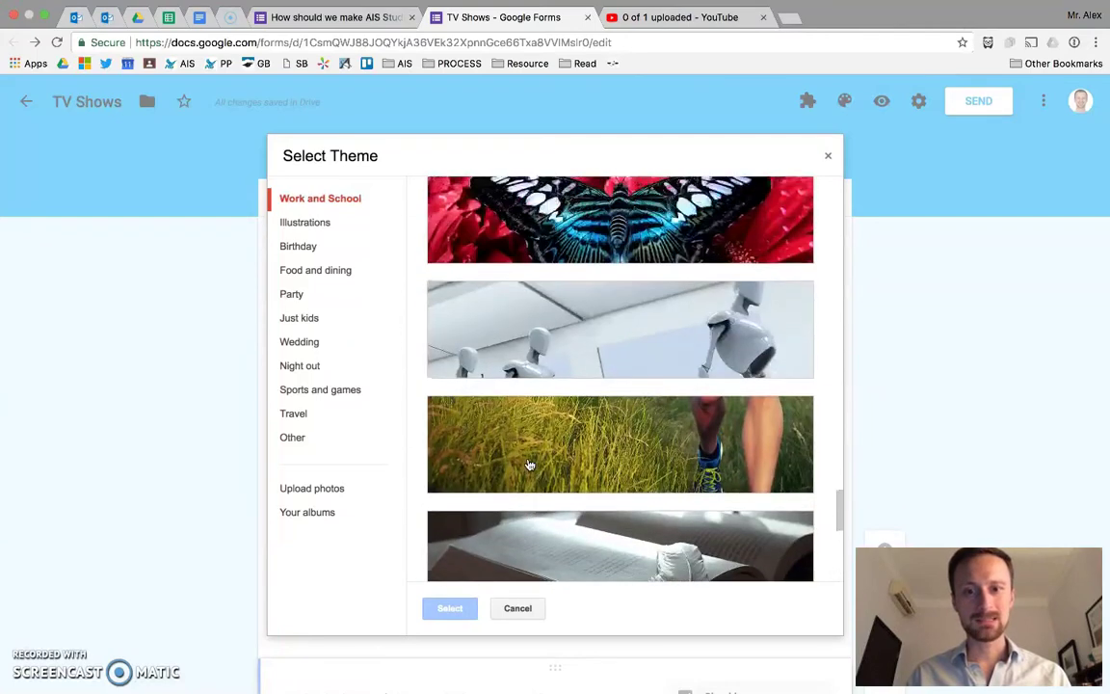
scroll(529, 464, up, 8)
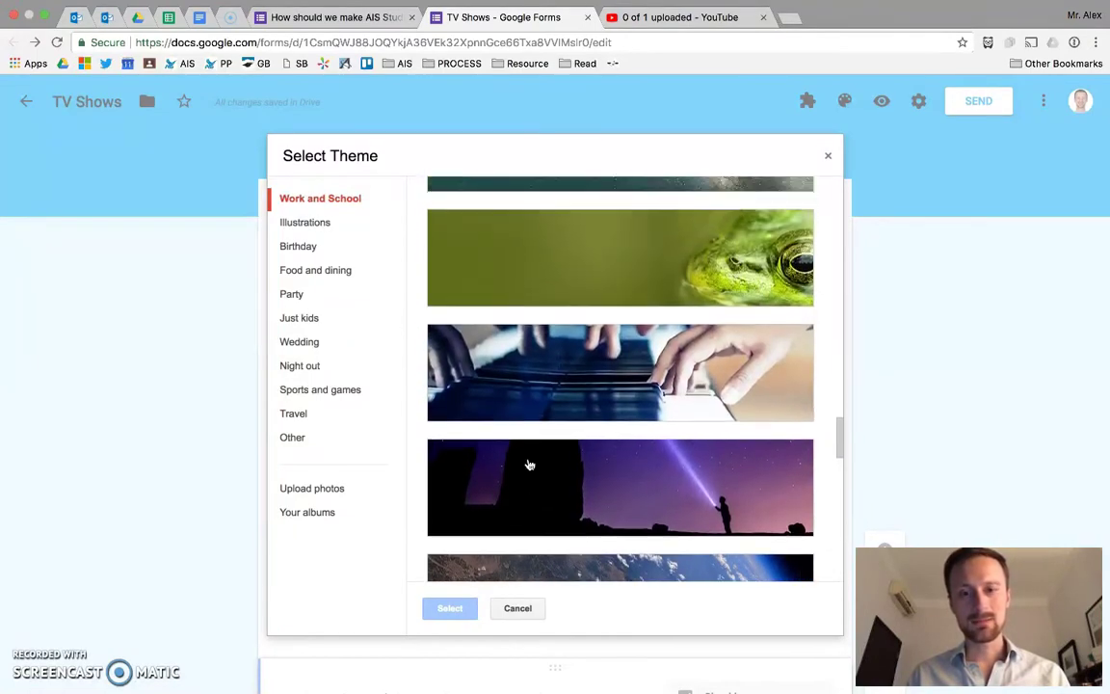
scroll(529, 464, down, 3)
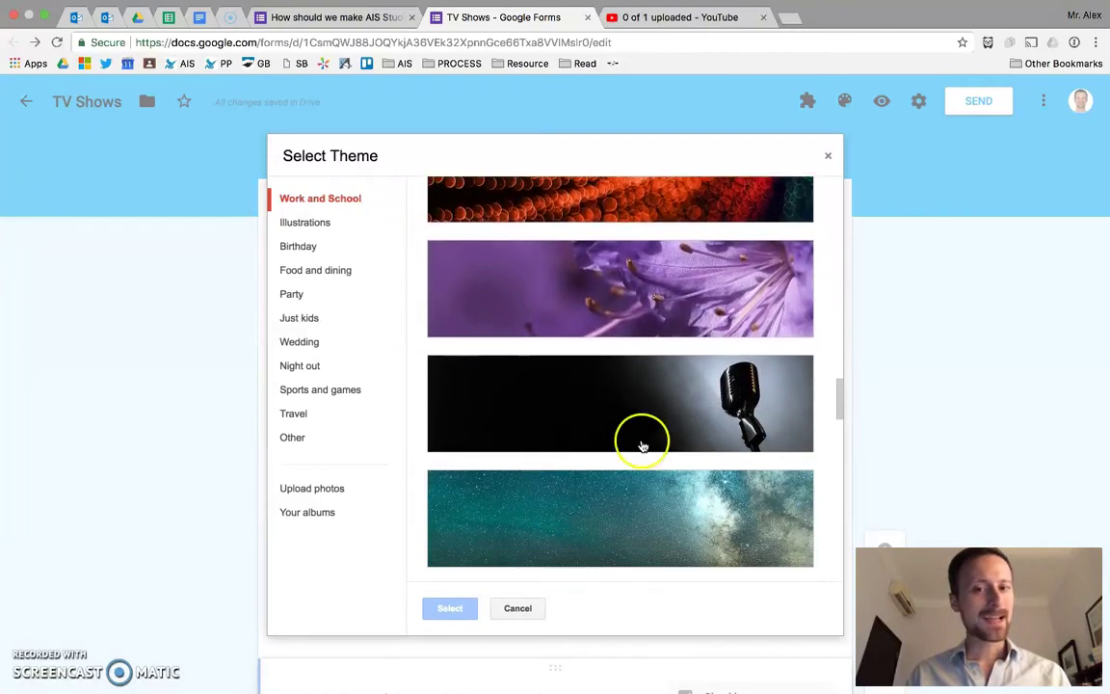
click(738, 412)
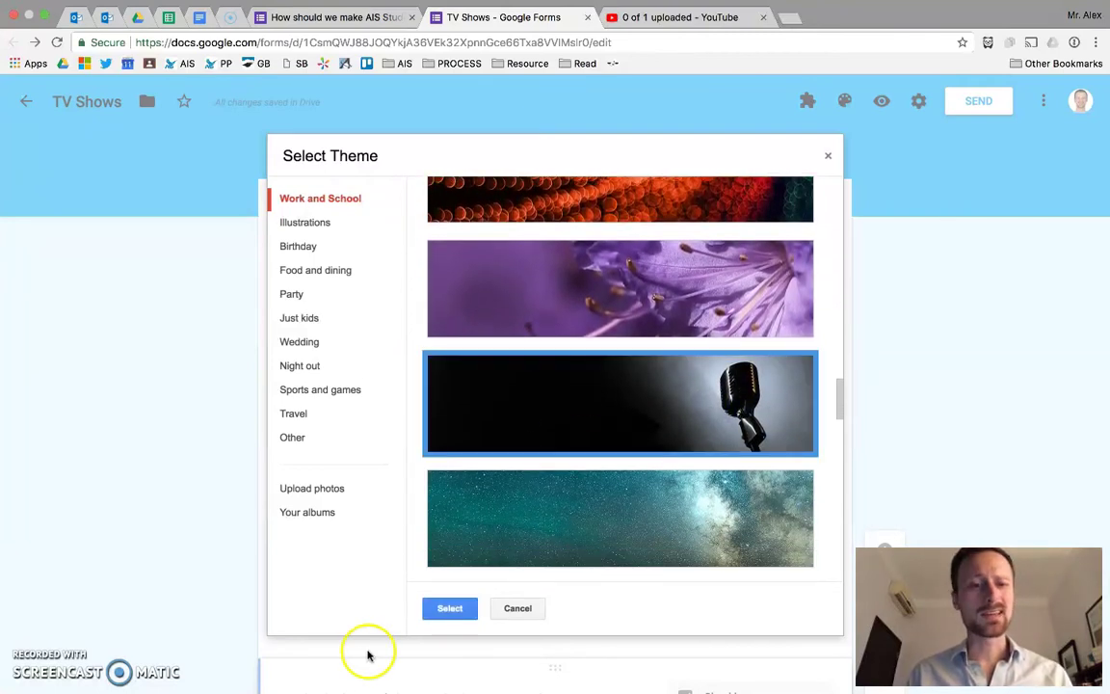
click(446, 609)
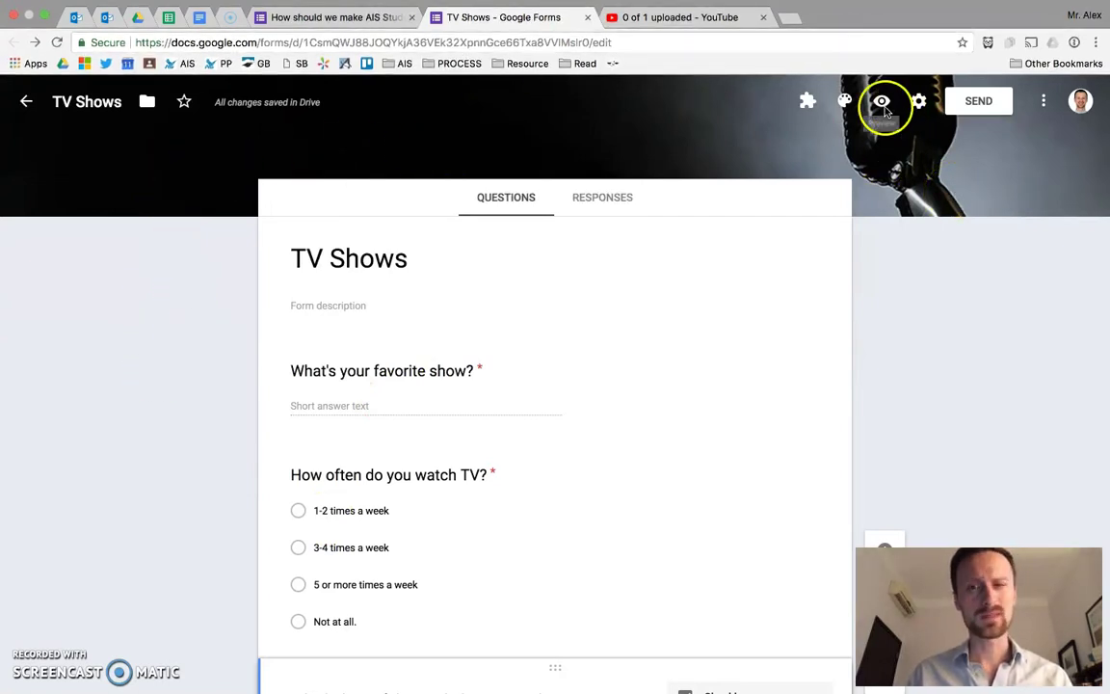
Step: Apply the purple flower theme image as the form's header
click(845, 103)
click(1007, 321)
click(714, 279)
click(448, 607)
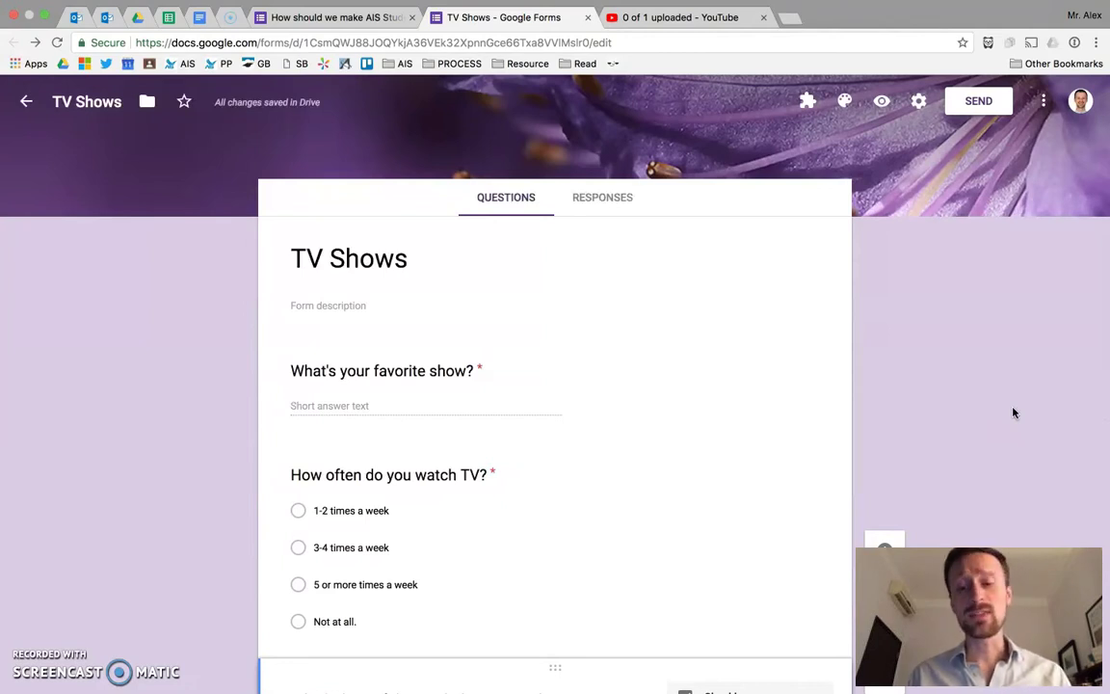
Step: Switch to the Keynote slide and highlight the bullet "Putting your form into sections"
key(ctrl+Right)
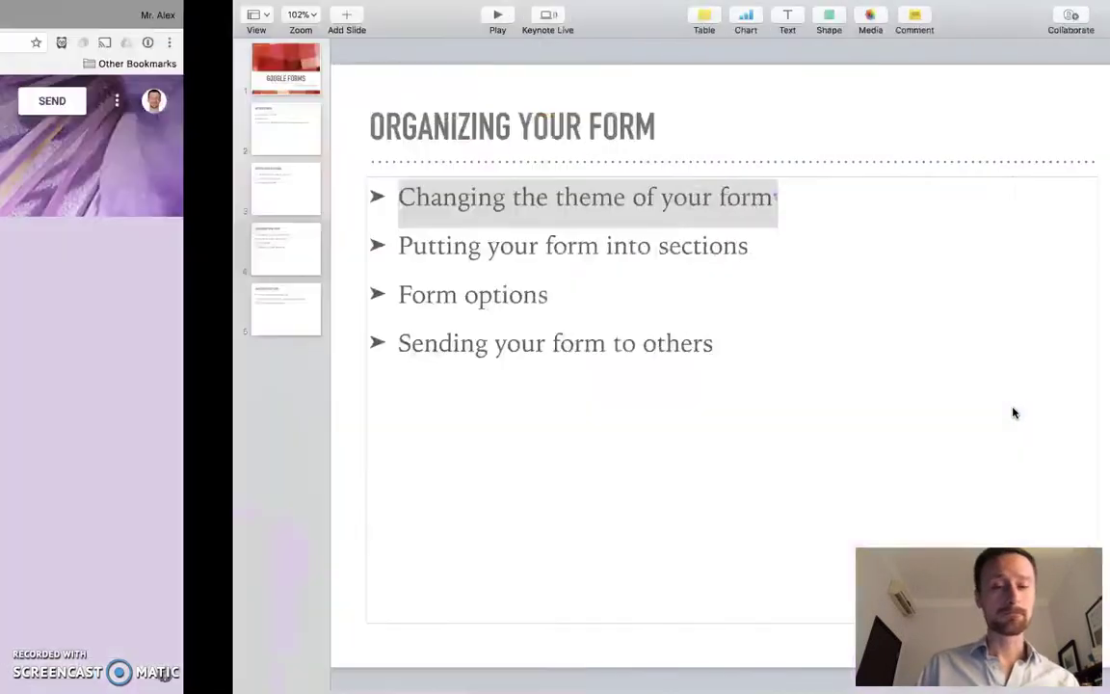
triple_click(200, 252)
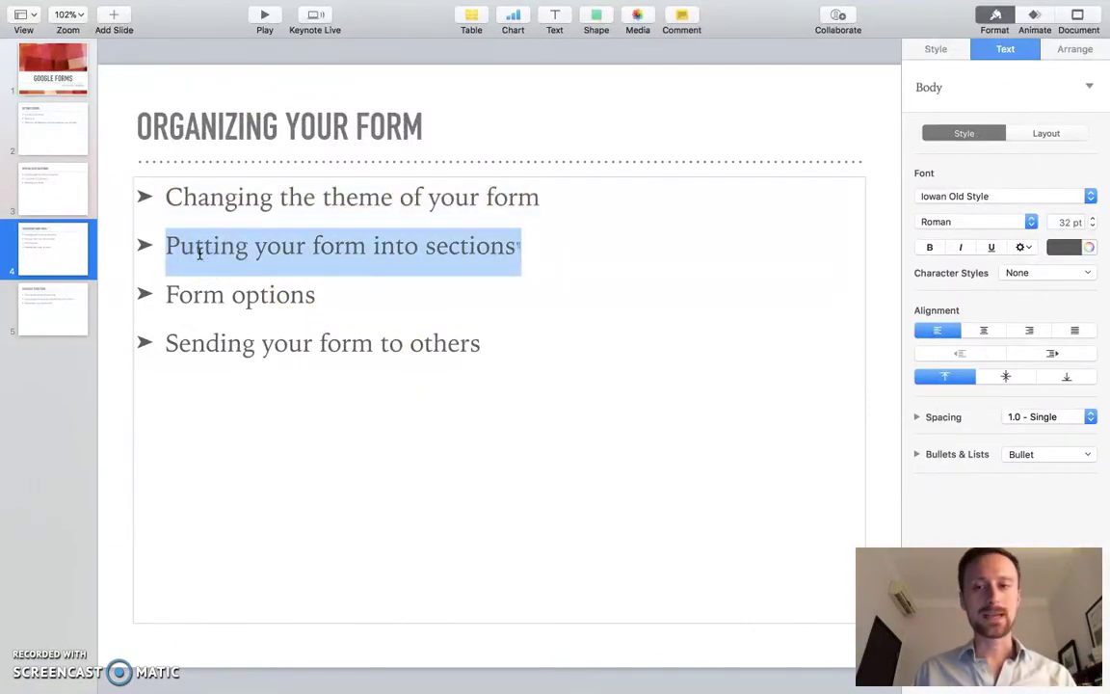
Step: Switch back to the TV Shows form and add a new section directly after the form's title block
key(ctrl+Left)
scroll(276, 336, down, 5)
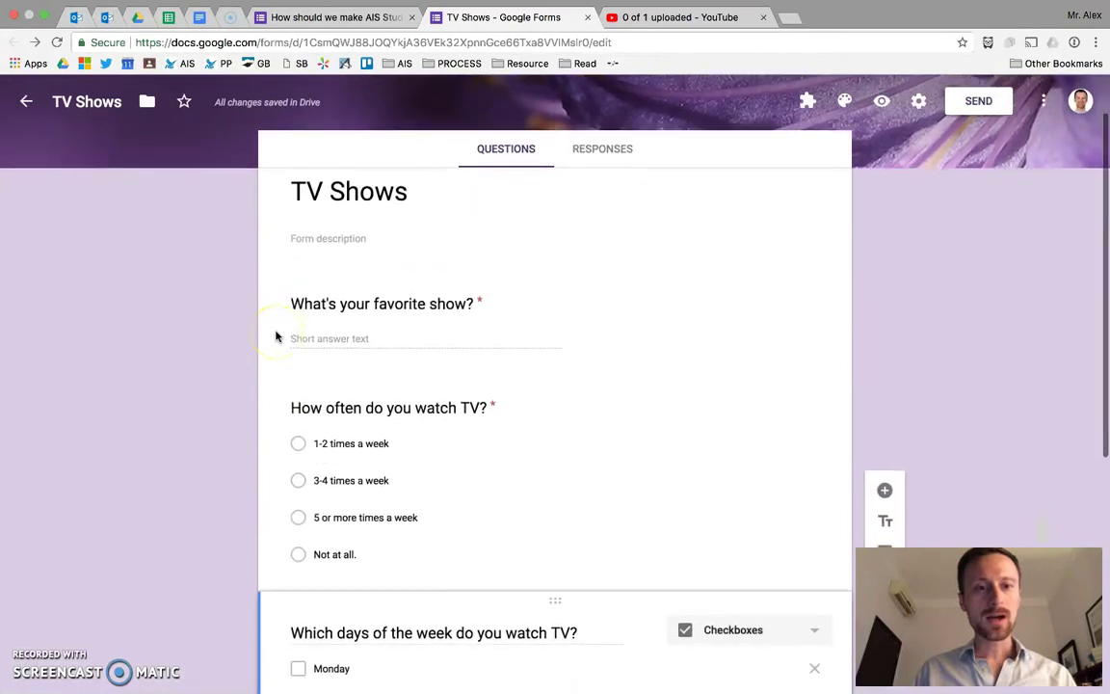
scroll(275, 336, up, 5)
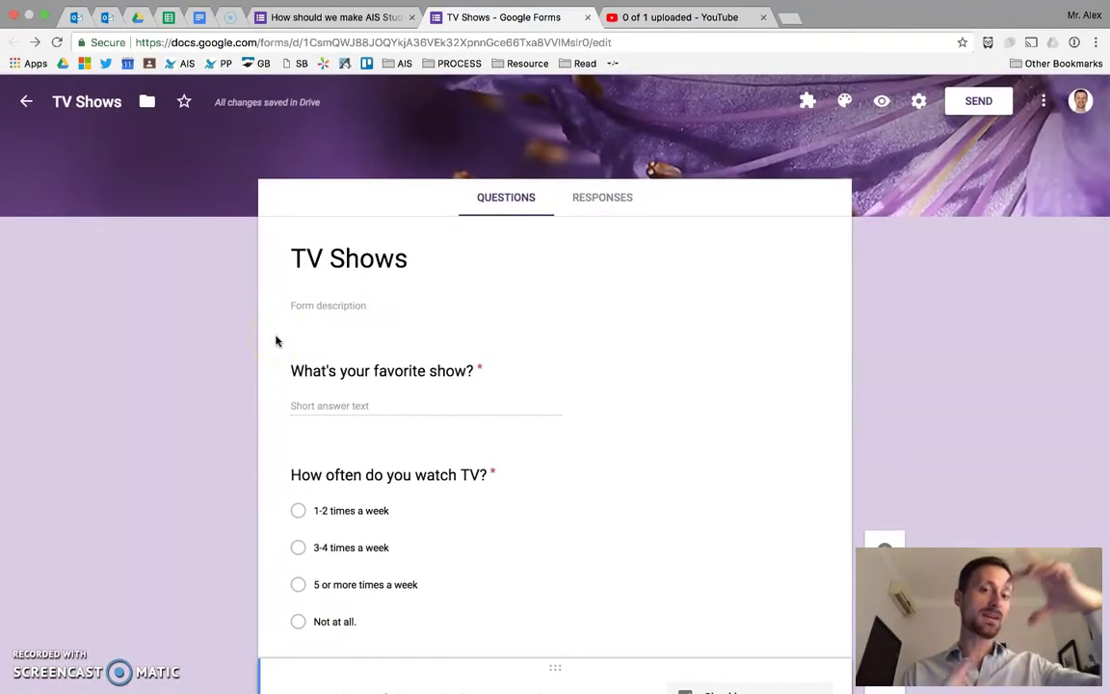
scroll(888, 455, down, 2)
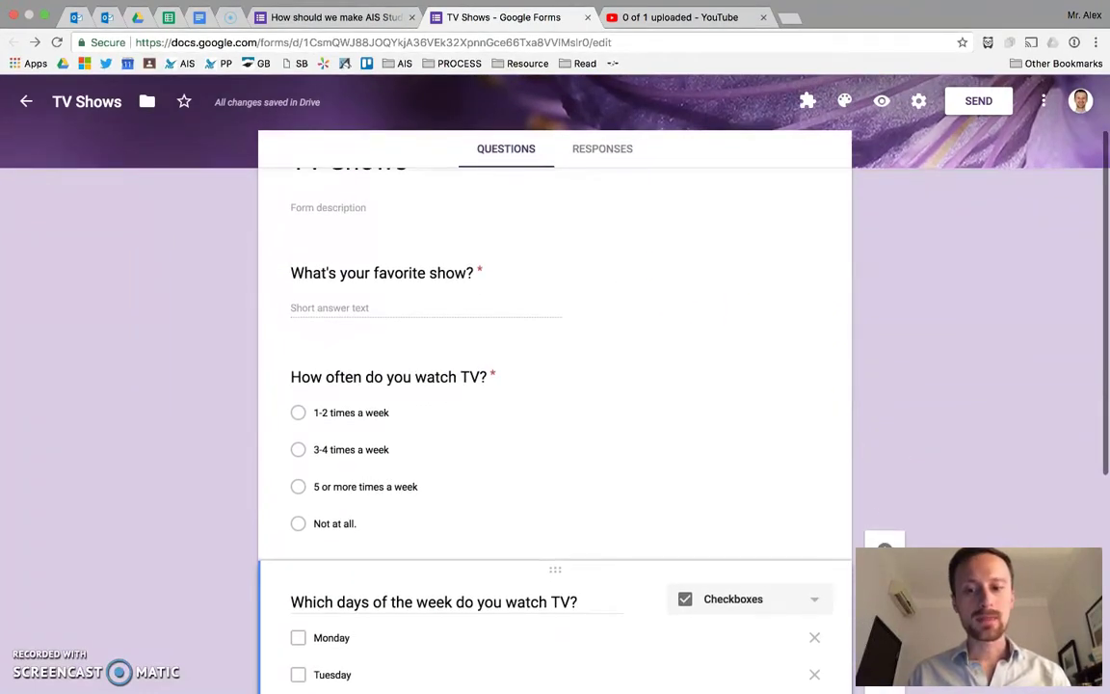
scroll(858, 381, up, 3)
click(712, 299)
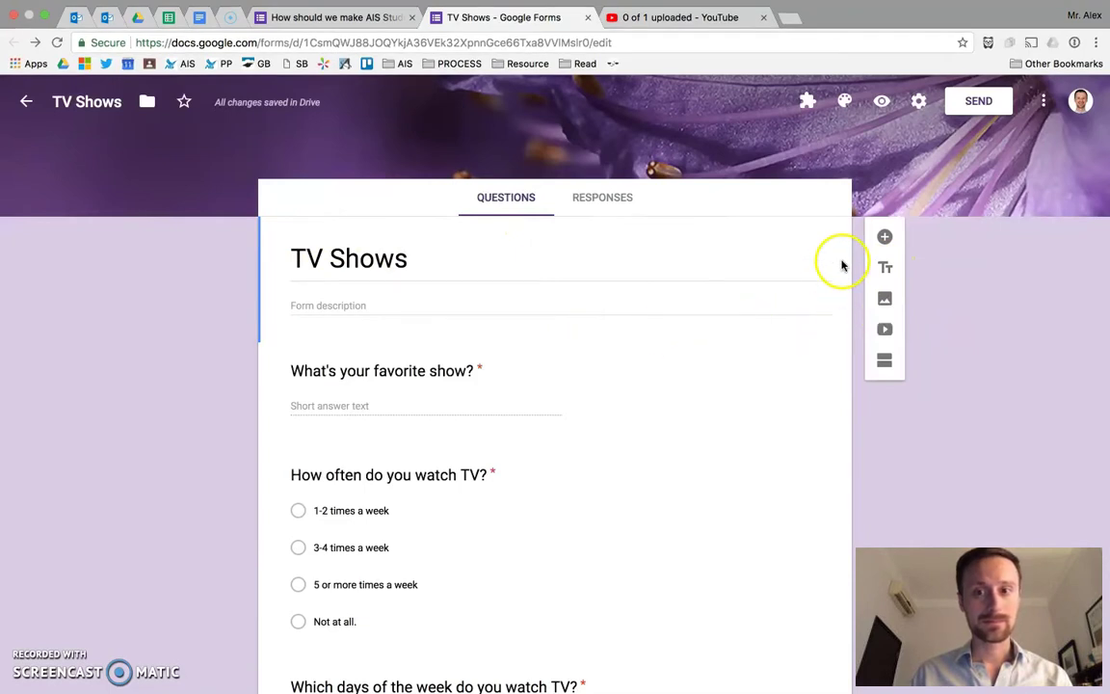
click(885, 361)
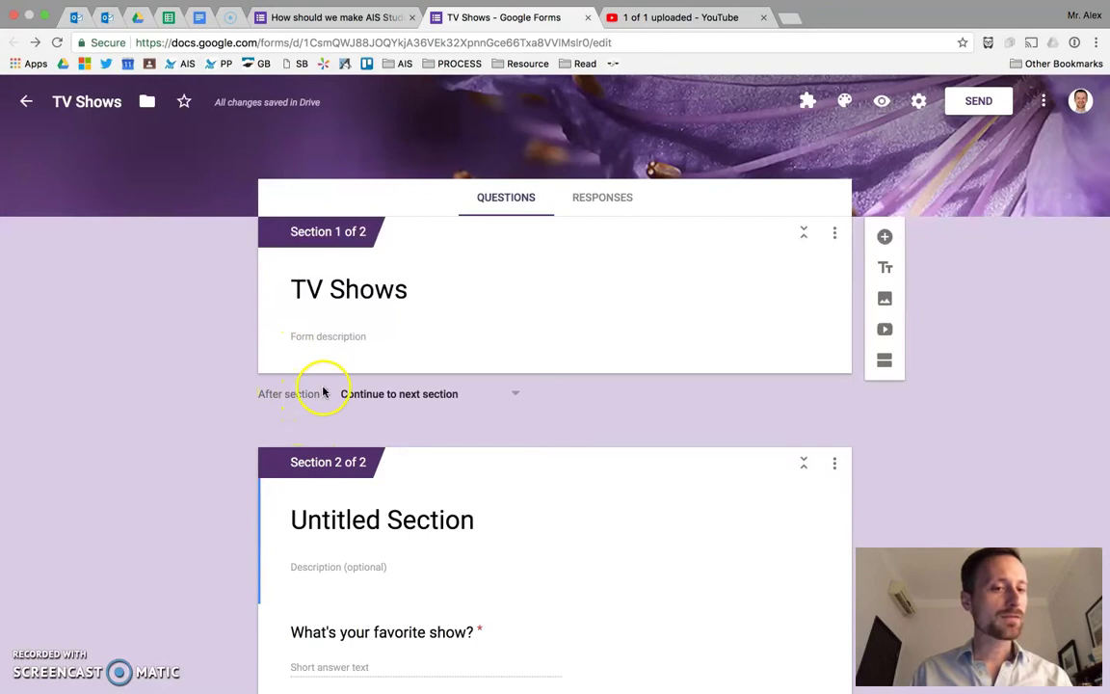
Step: Examine the navigation options for what follows section 1, choosing "Continue to next section"
click(398, 395)
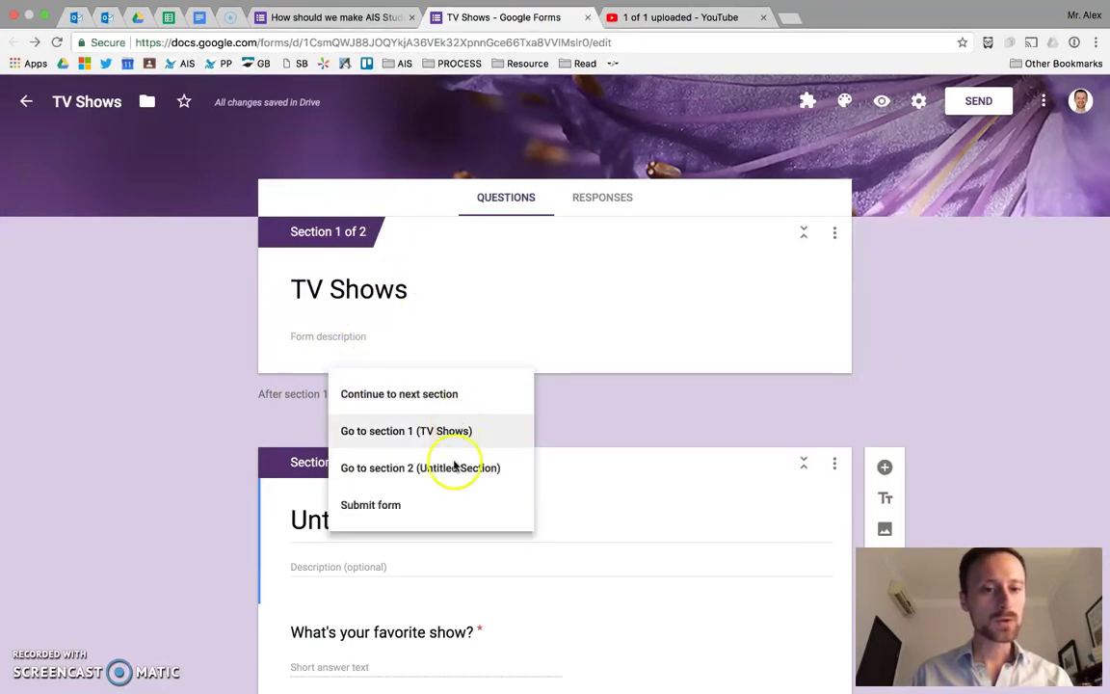
click(373, 395)
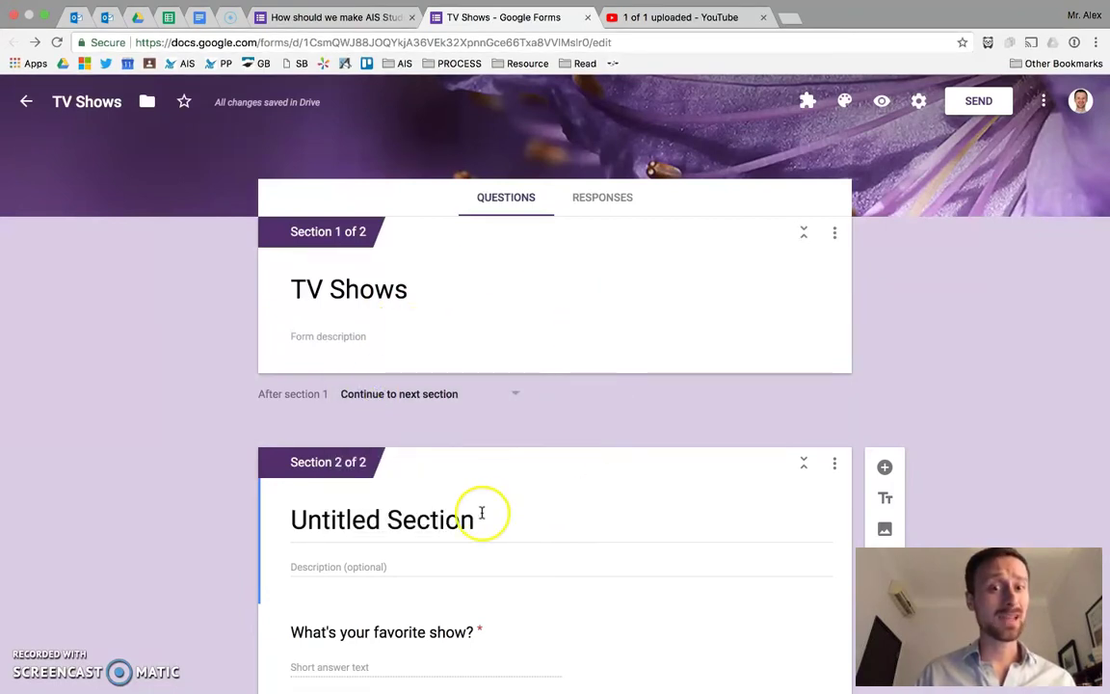
scroll(482, 510, down, 1)
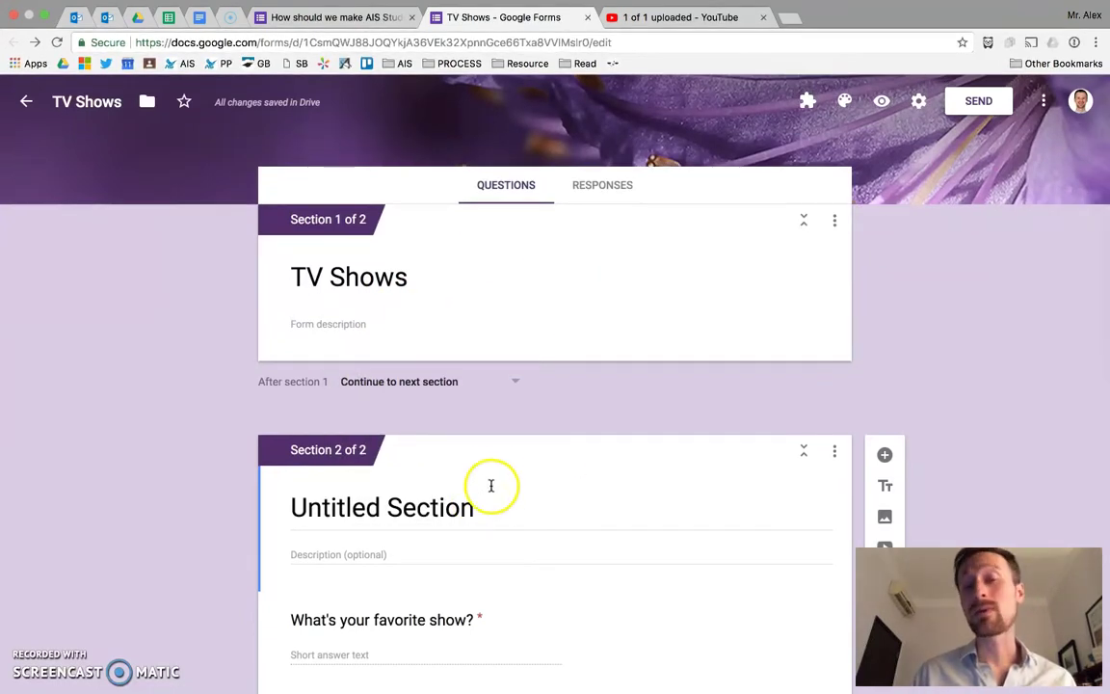
click(510, 379)
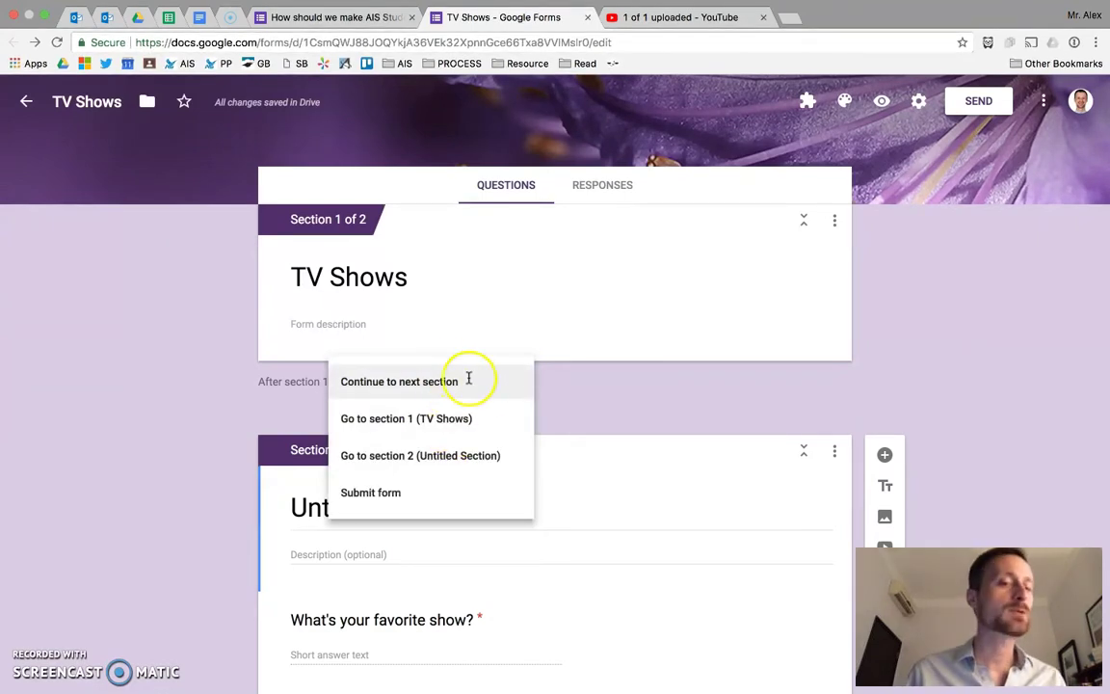
click(489, 385)
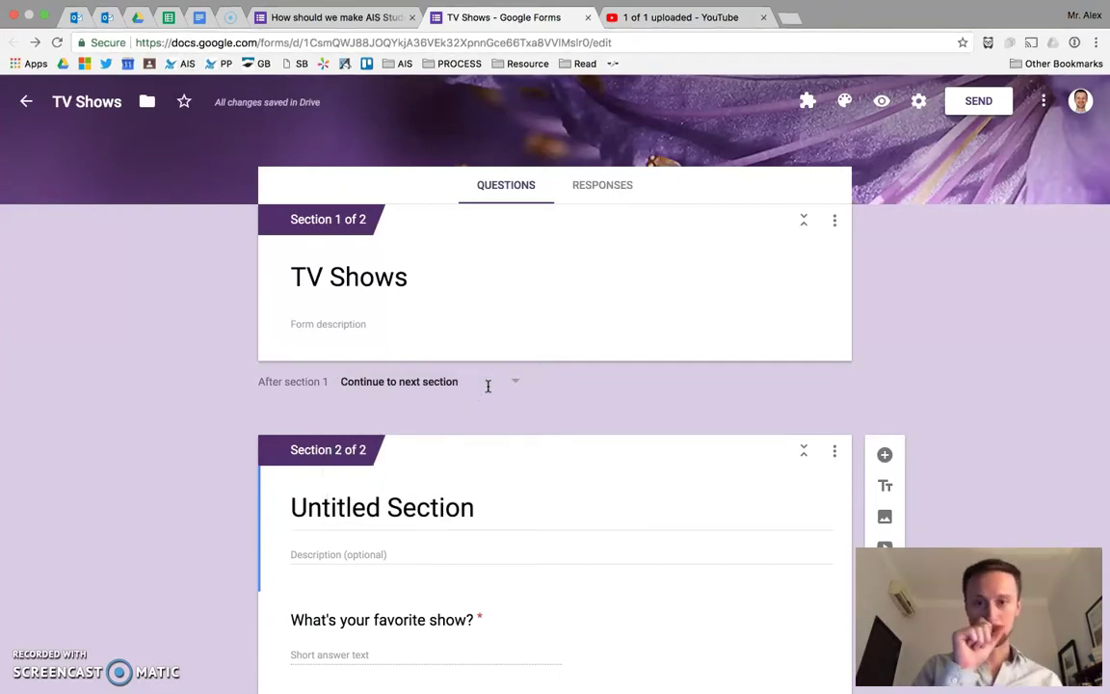
click(543, 276)
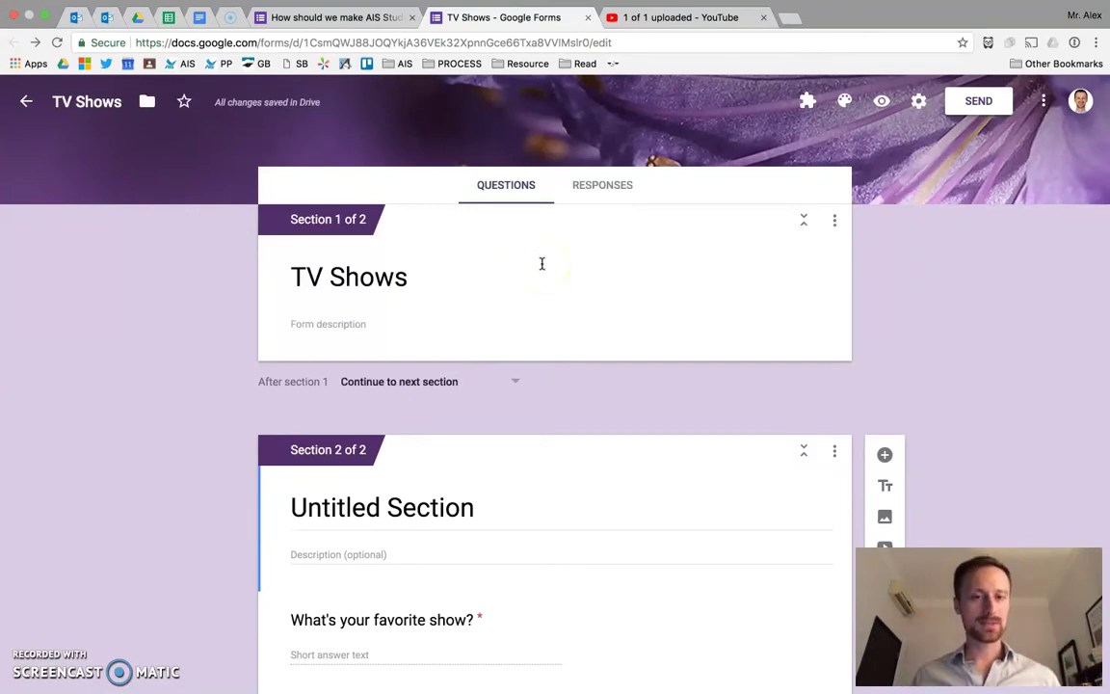
click(887, 456)
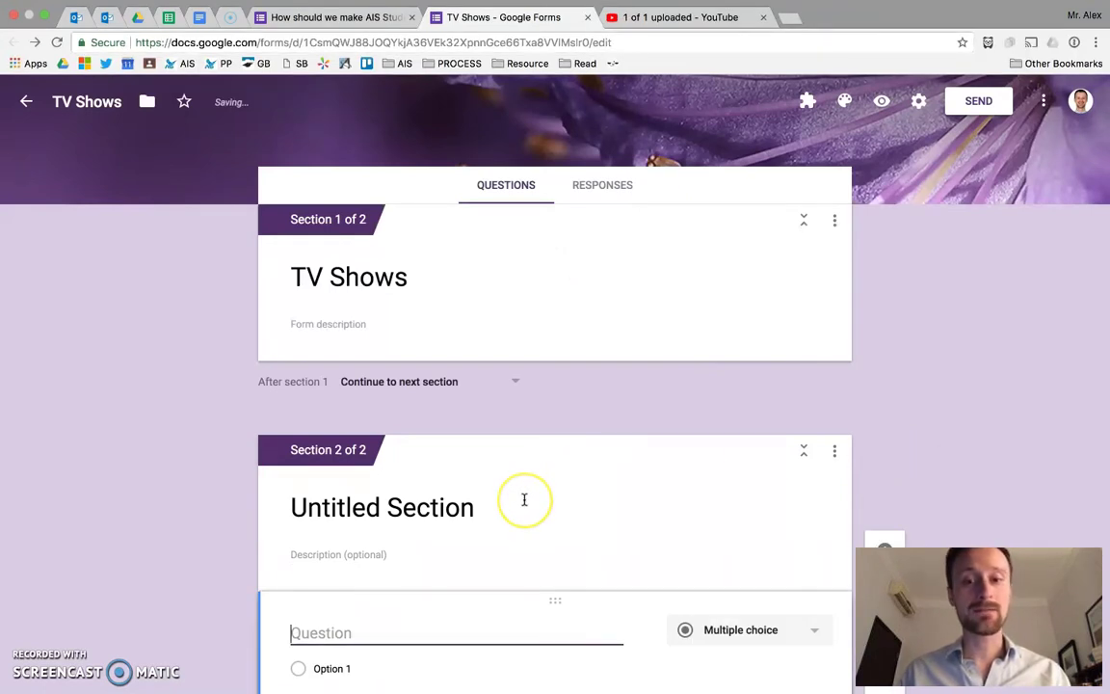
click(742, 301)
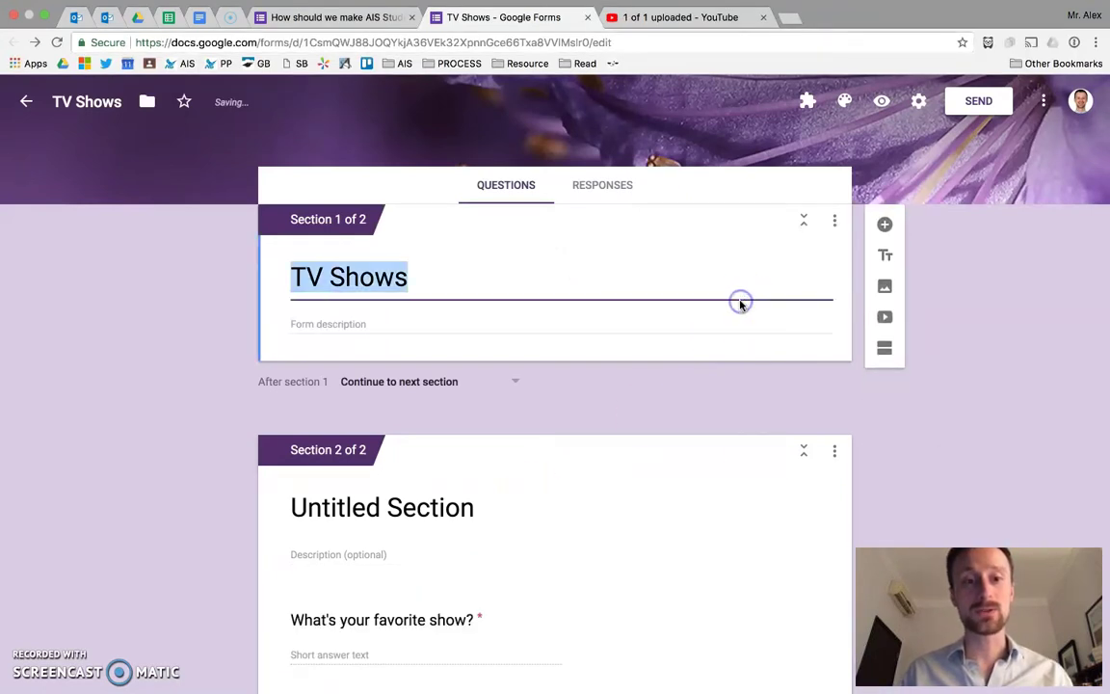
click(526, 535)
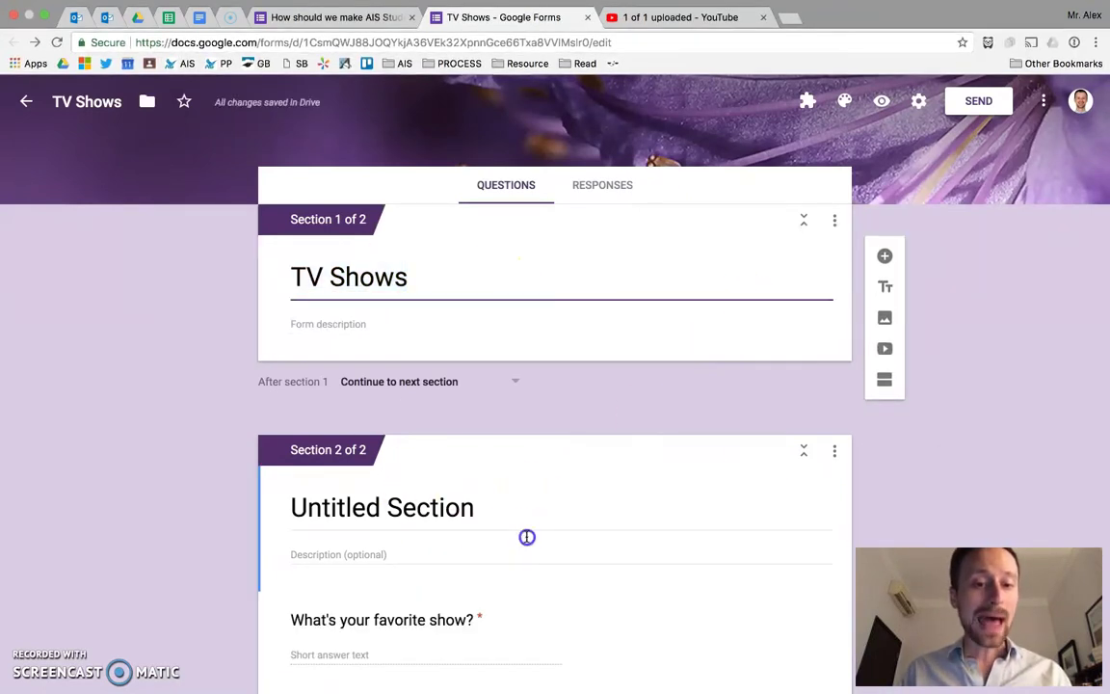
Step: Add a short-answer question "What is your name?" to section 1, below the TV Shows title block
click(438, 280)
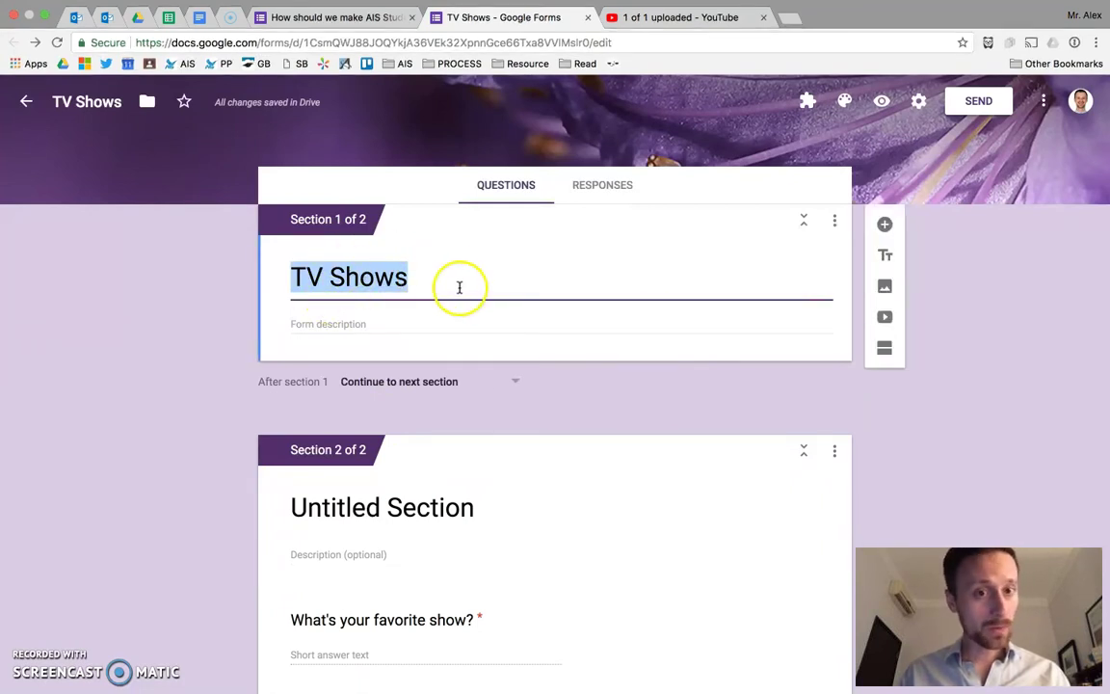
click(885, 223)
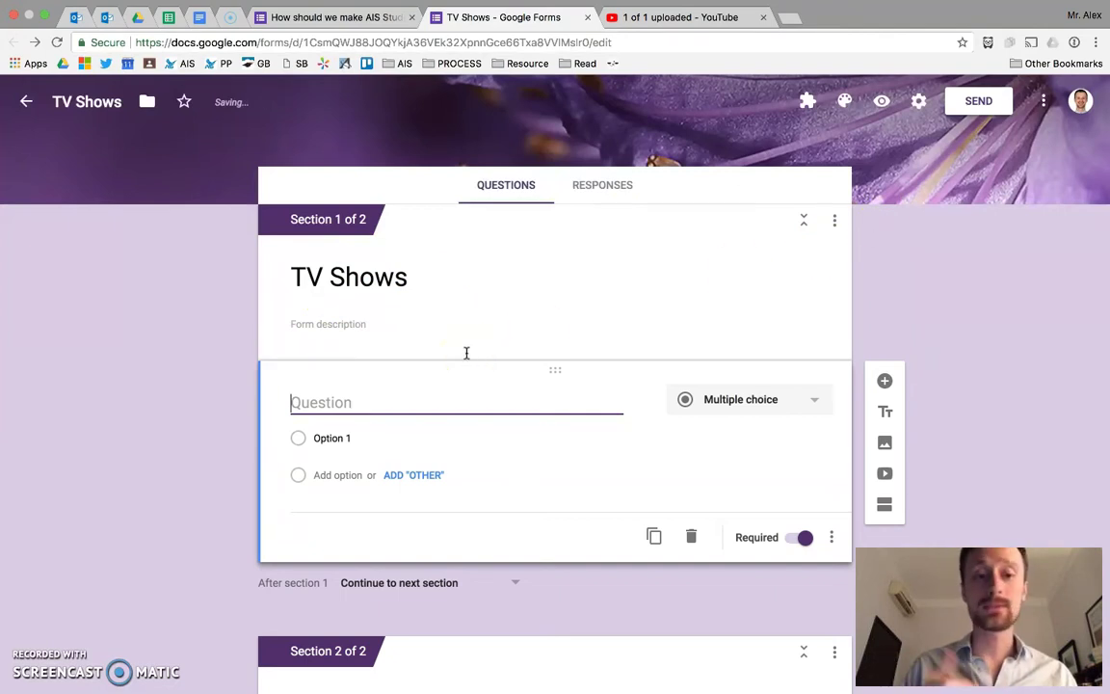
click(377, 407)
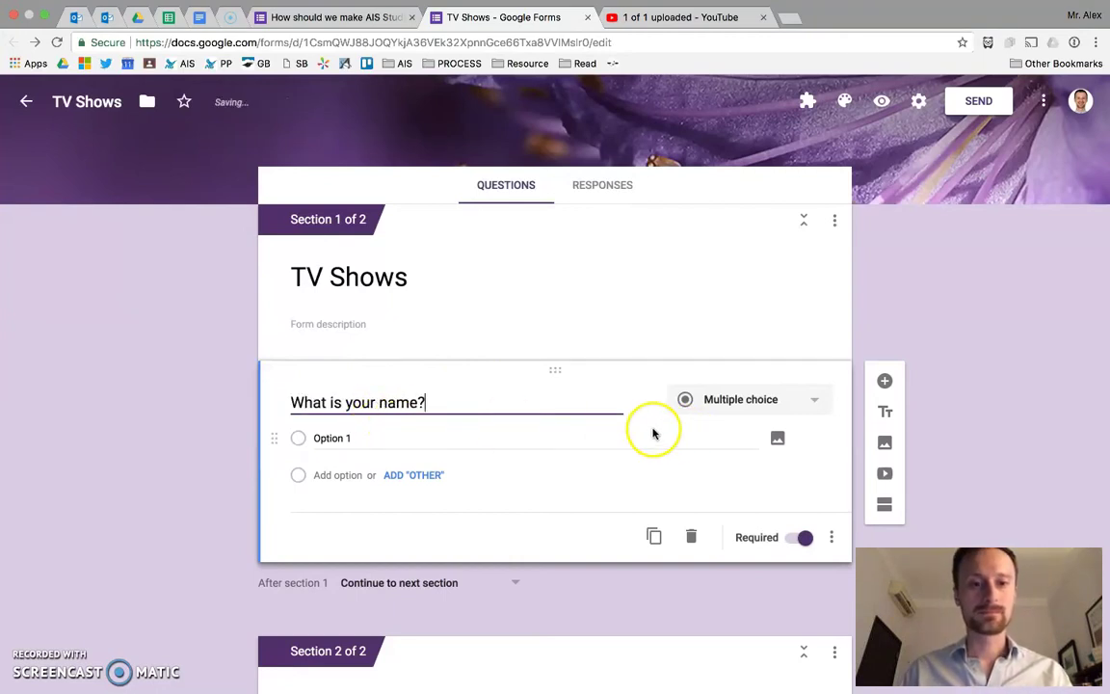
click(718, 398)
click(776, 288)
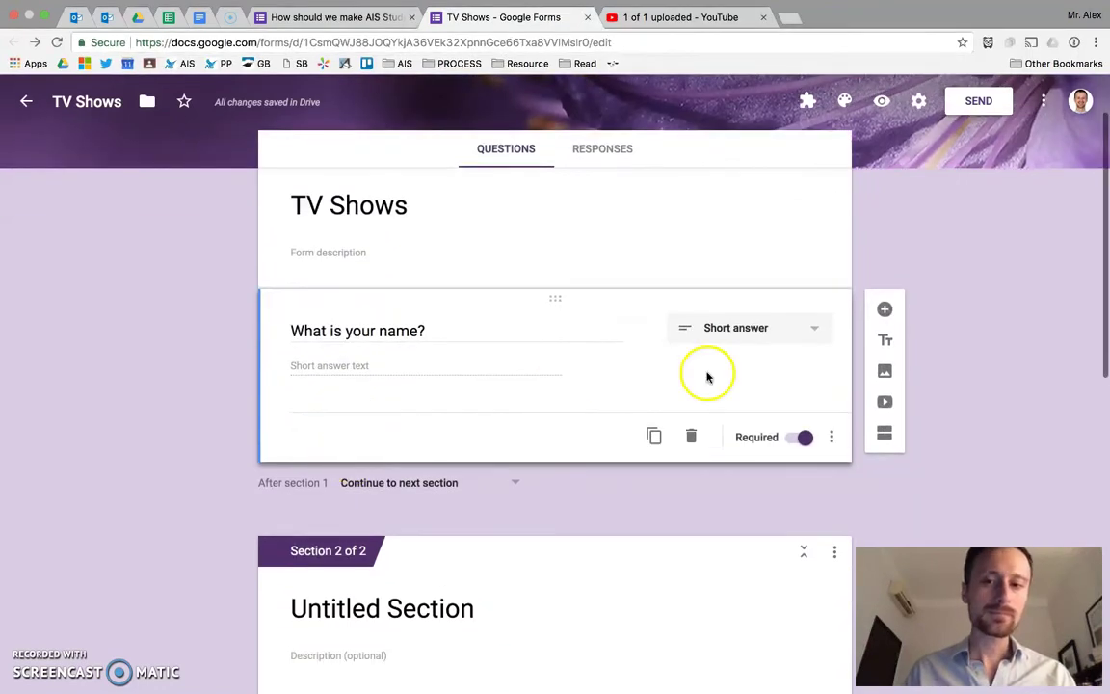
Step: Add a multiple-choice question "What is your gender?" after the name question, using all the suggested answer options
click(885, 309)
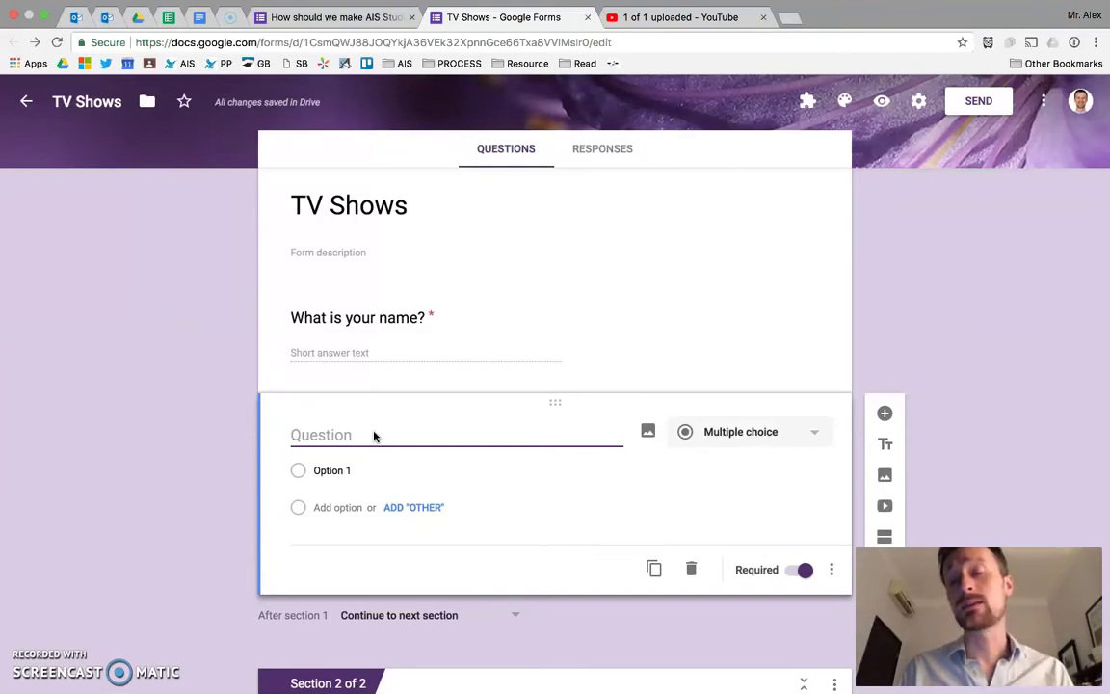
text(What is your gender?)
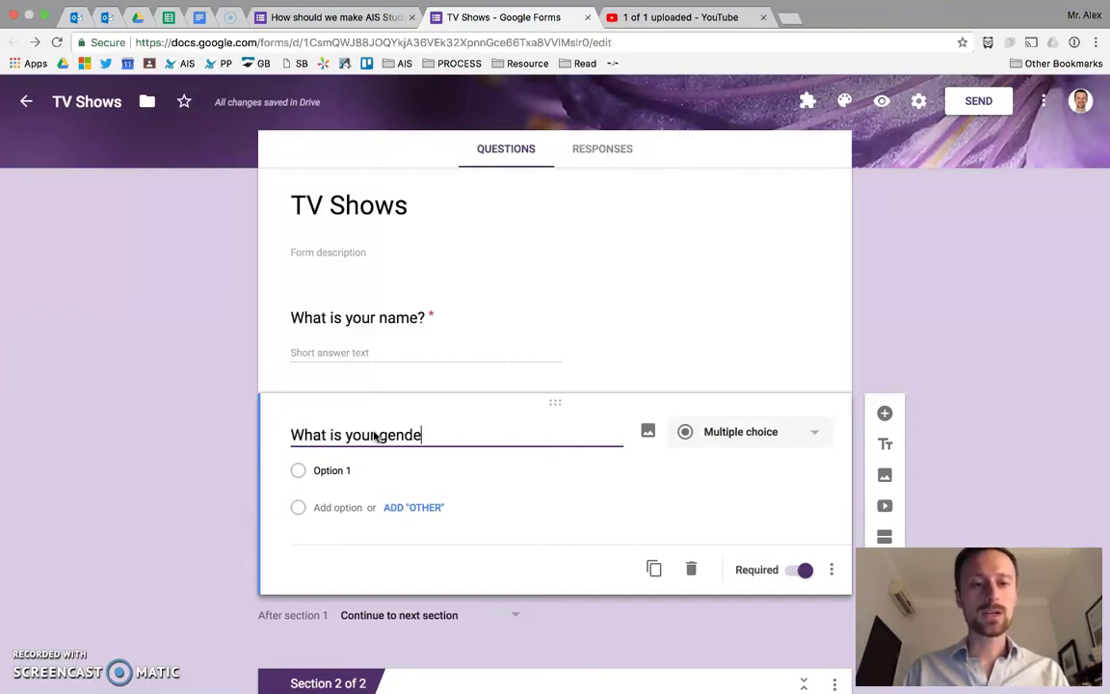
click(339, 472)
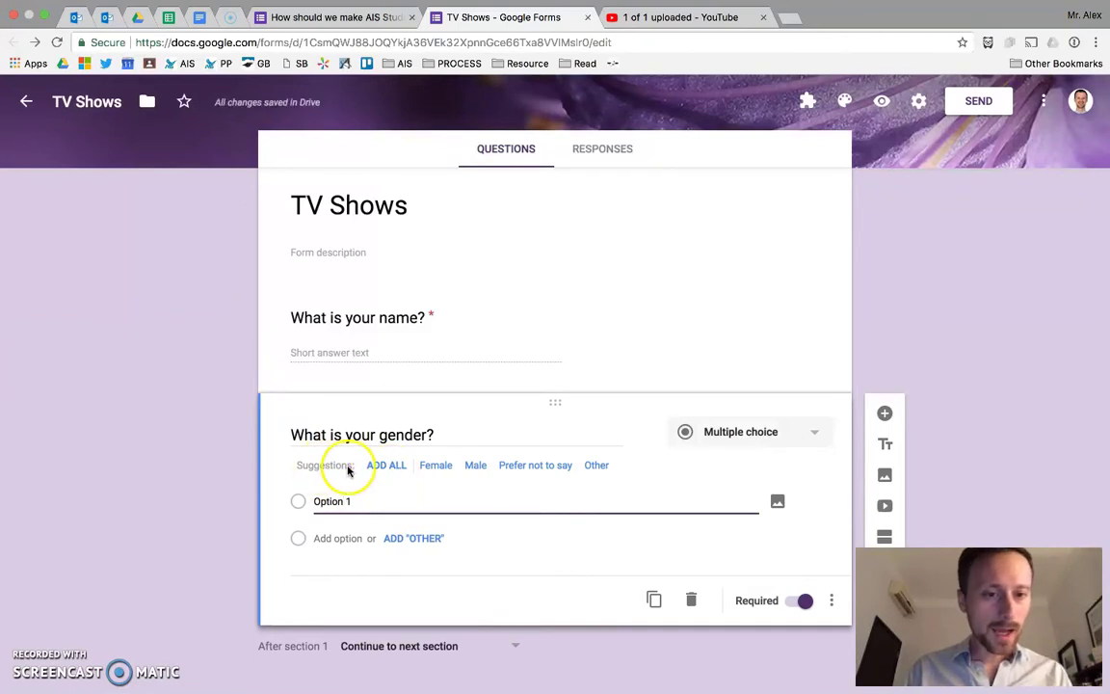
click(389, 468)
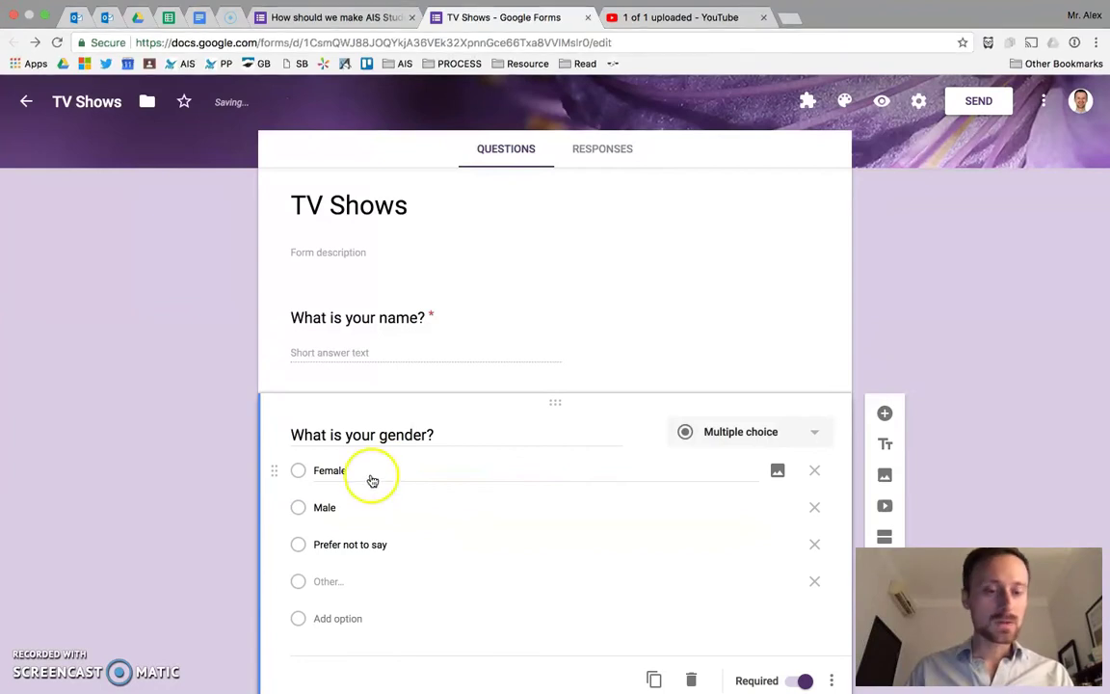
Step: Add a multiple-choice question "What grade are you in?" after the gender question
scroll(281, 482, down, 1)
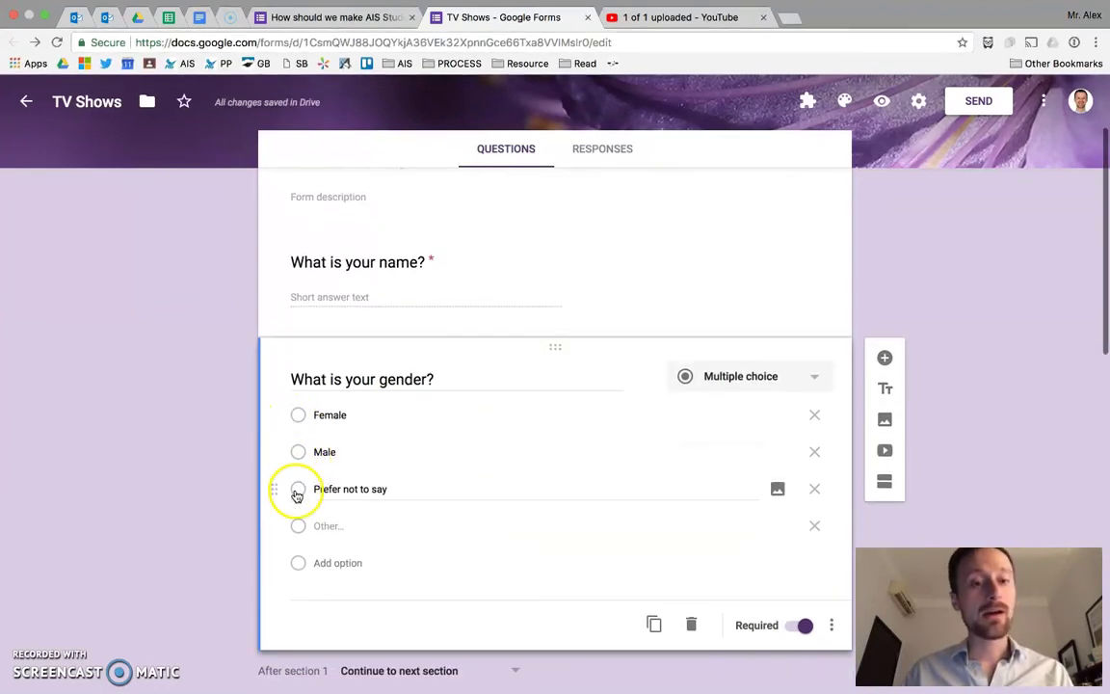
scroll(359, 503, down, 1)
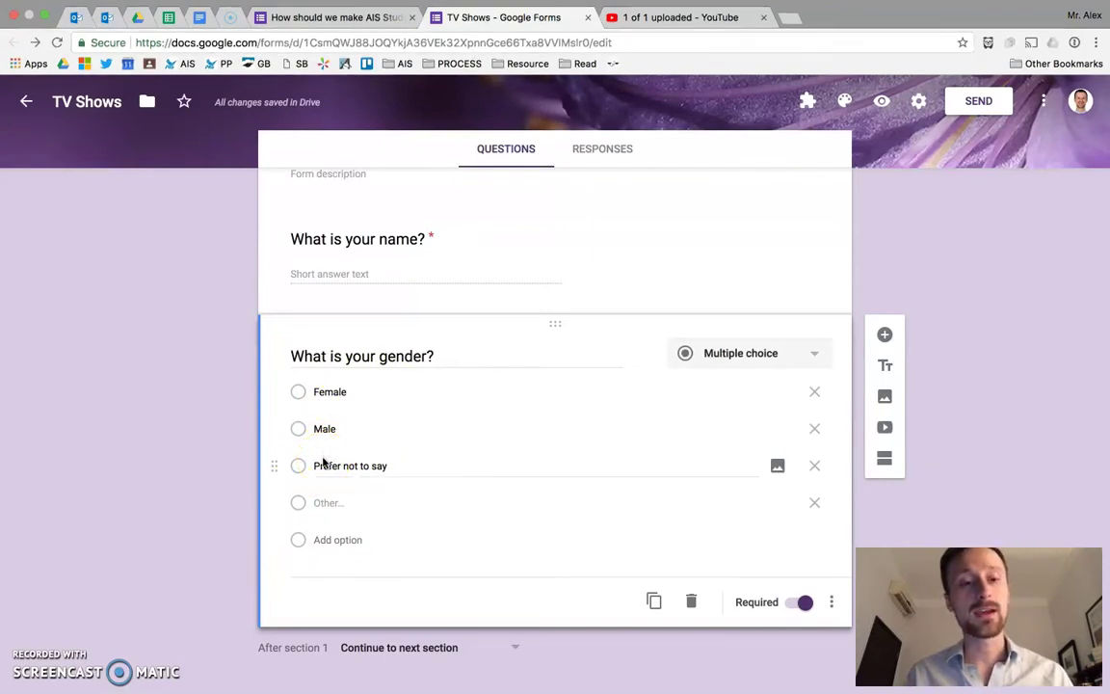
scroll(275, 467, down, 1)
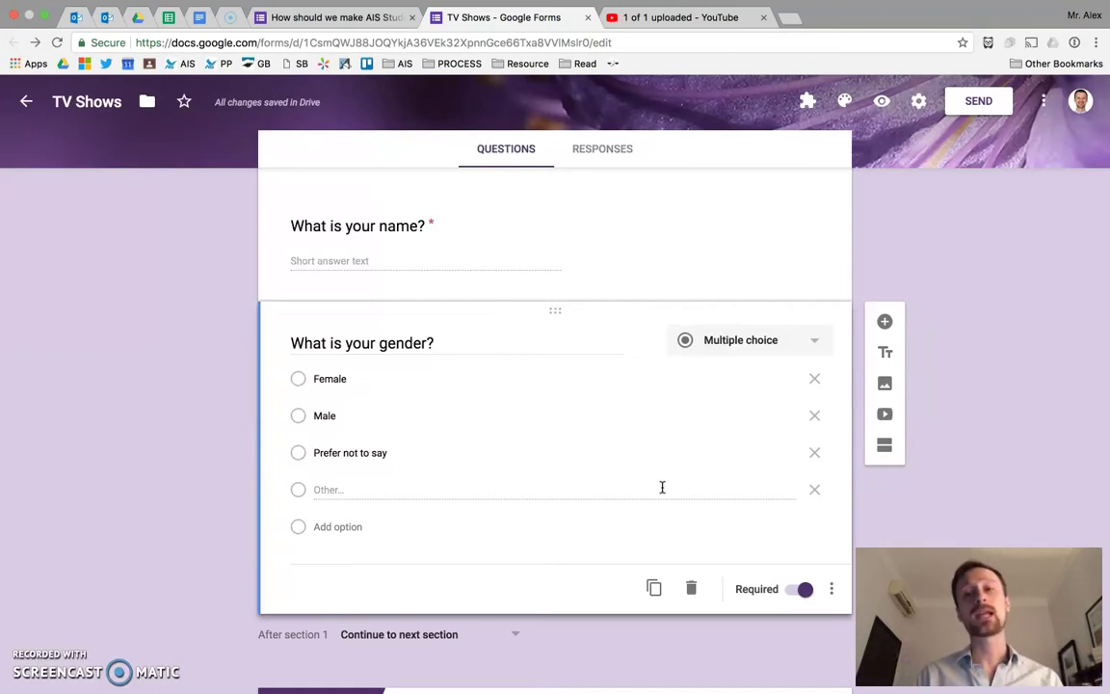
scroll(659, 528, down, 1)
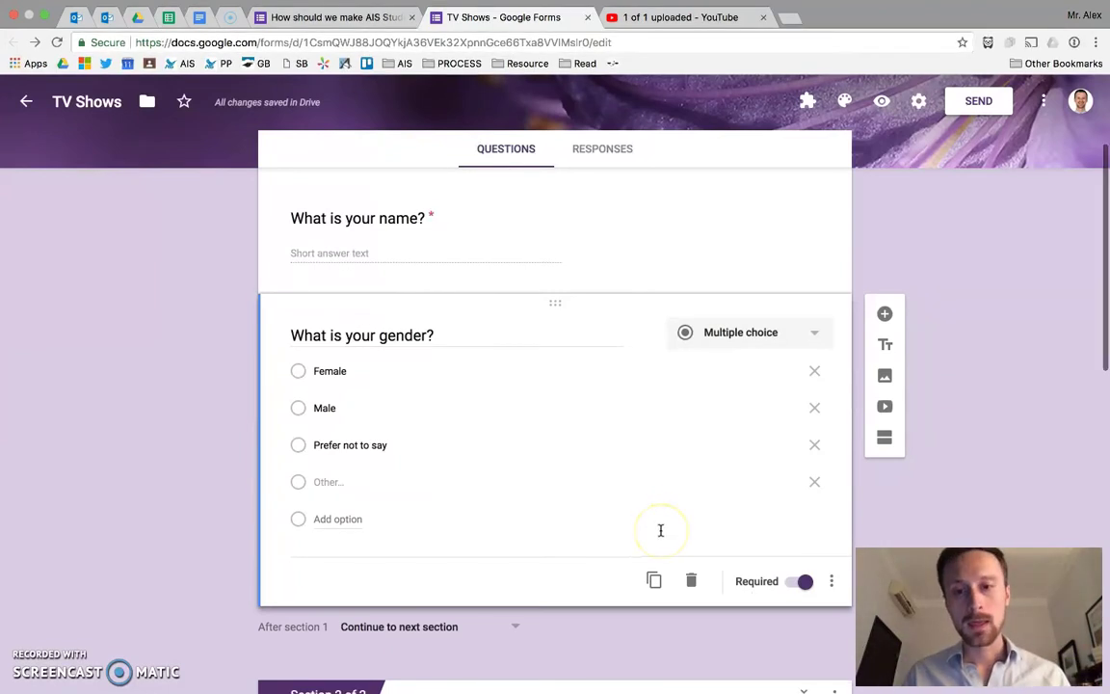
click(885, 313)
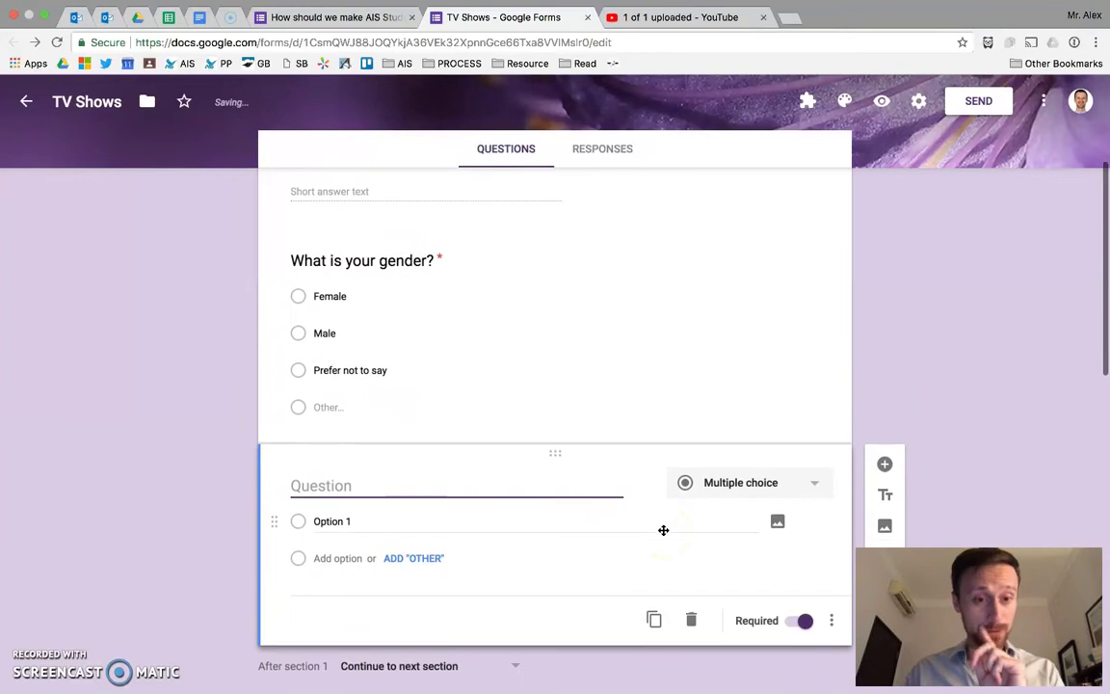
text(What grade are y)
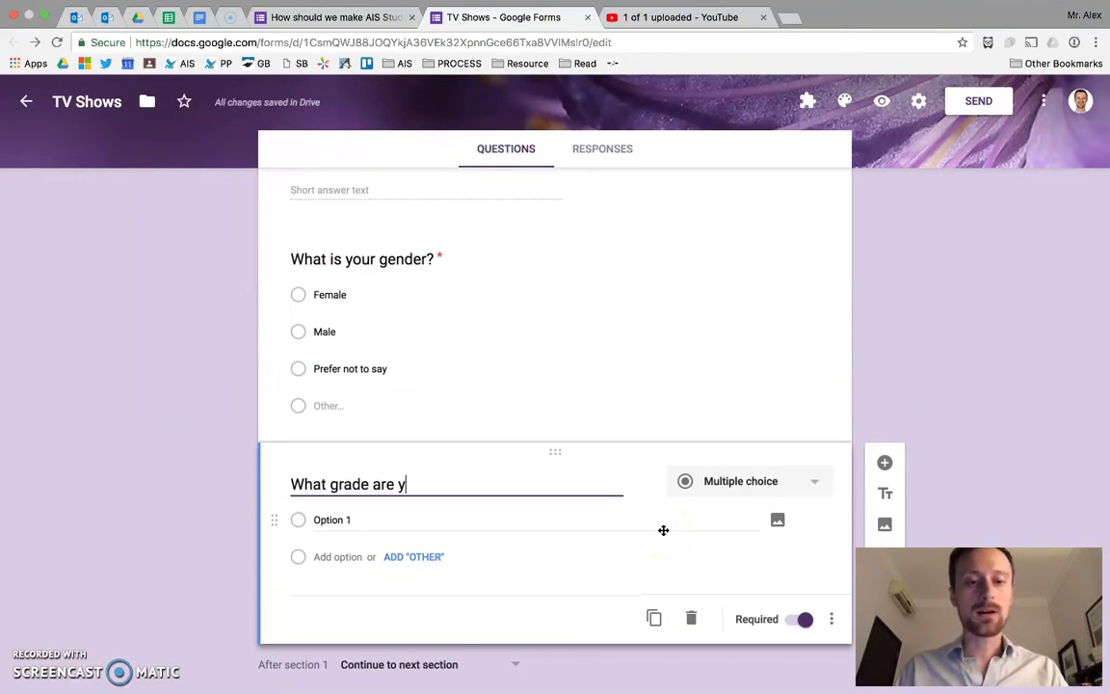
text(ou in?)
scroll(228, 508, down, 3)
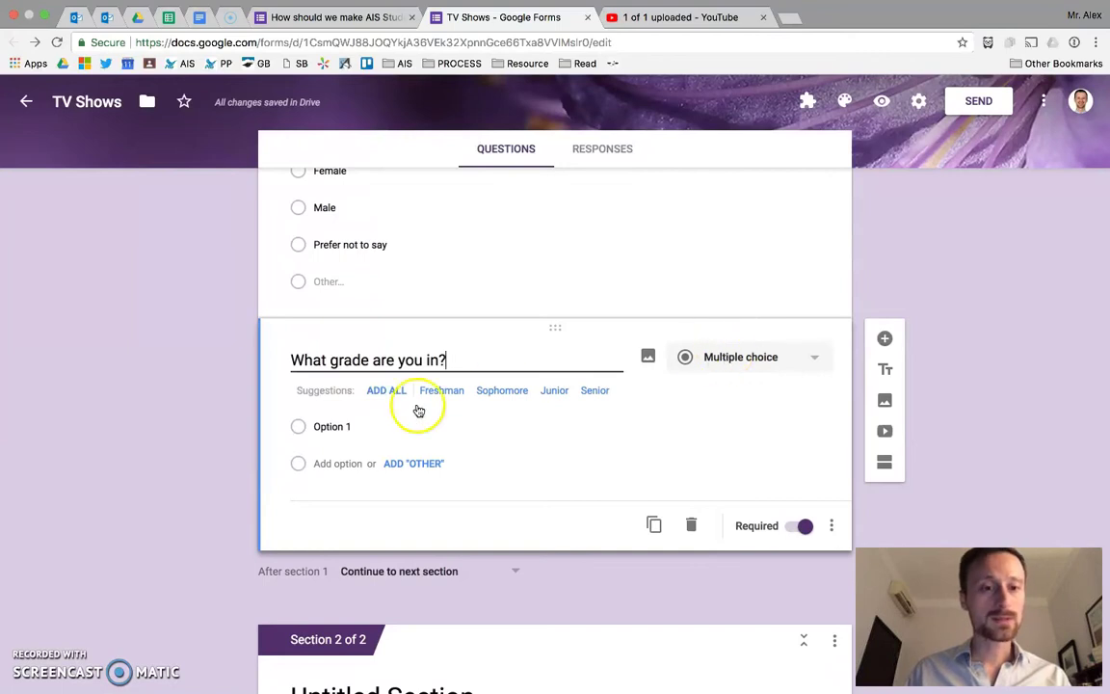
Step: Enter 6, 7 and 8 as the answer options for the grade question
click(350, 428)
text(6)
key(Return)
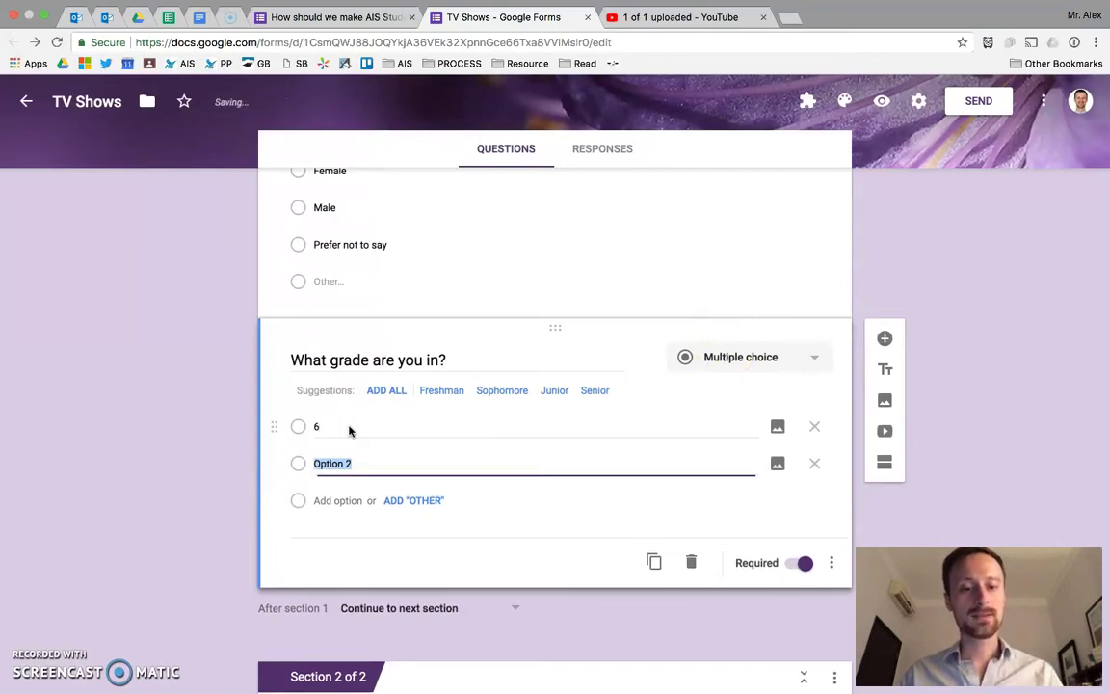
text(7)
key(Return)
text(8)
click(103, 469)
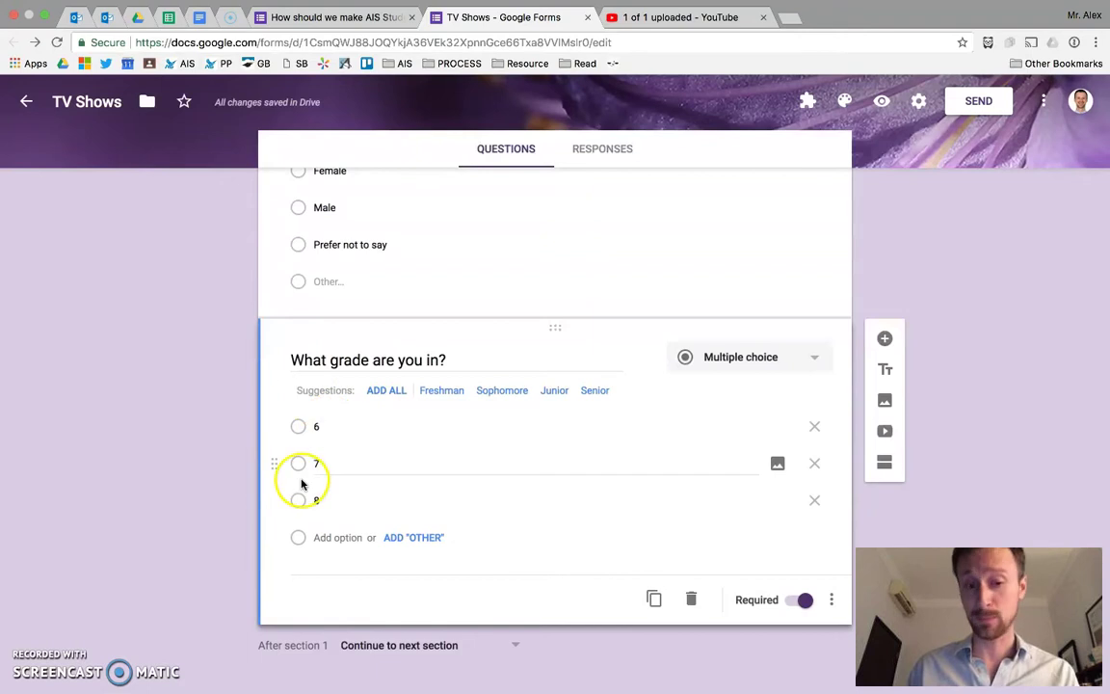
Step: Add a multiple-choice question "How old are you?" after the grade question
scroll(701, 501, up, 5)
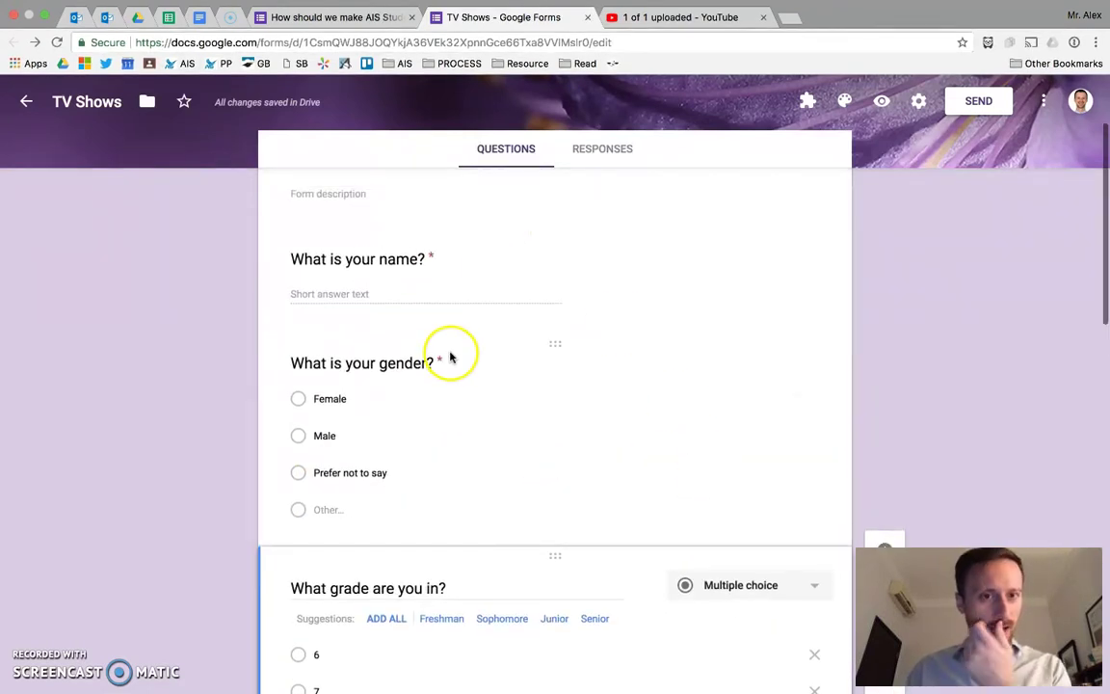
scroll(467, 416, down, 4)
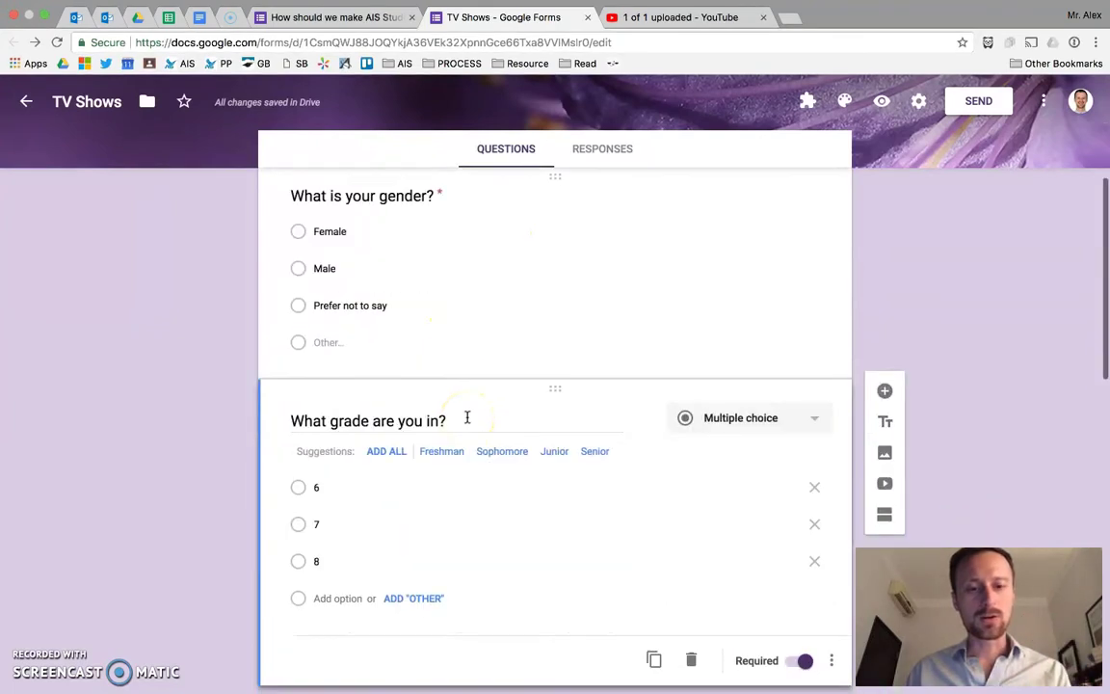
click(886, 382)
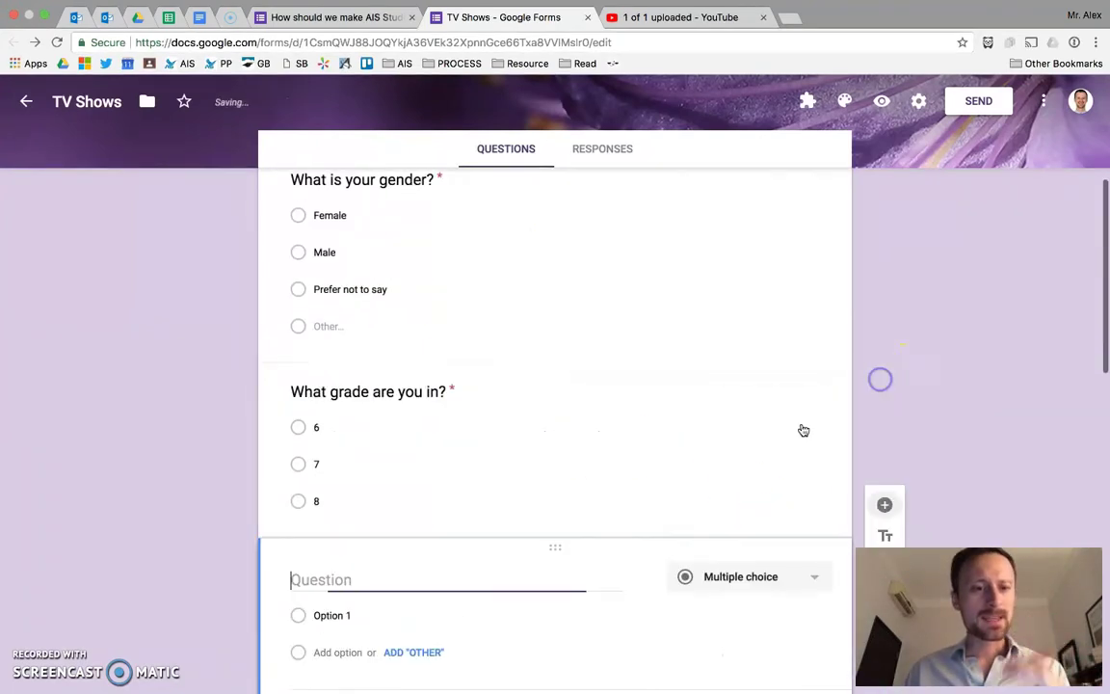
text(How old are you?)
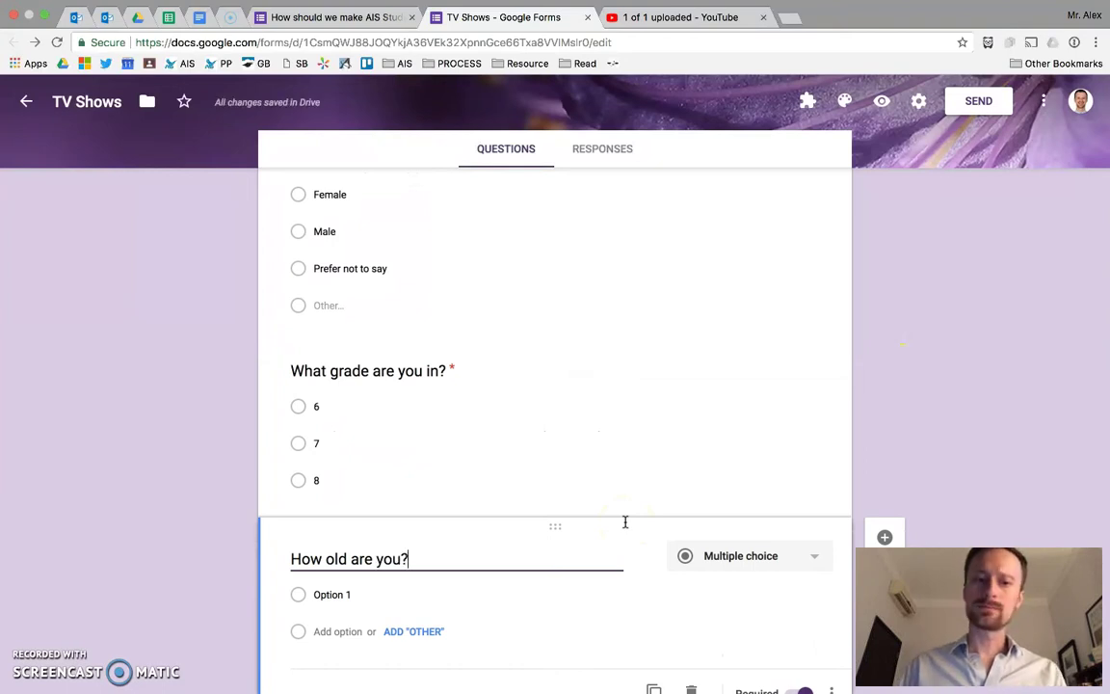
scroll(465, 538, down, 2)
Step: Enter the ages 10 through 19 as the age question's answer options and remove the surplus placeholder option
click(322, 419)
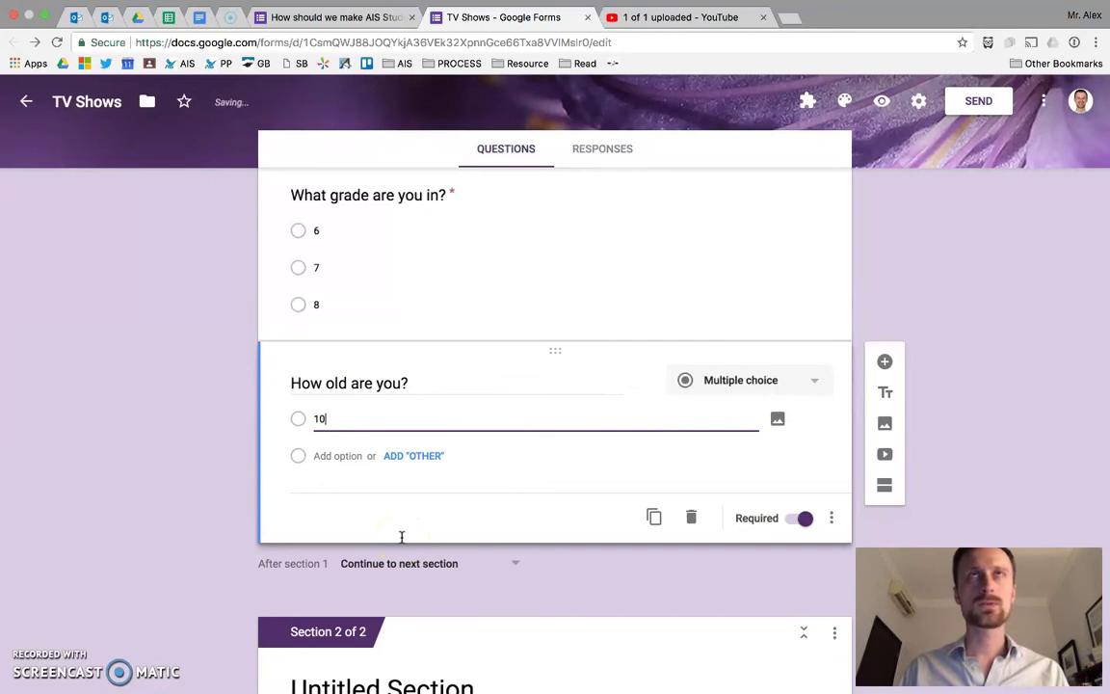
key(Return)
text(11)
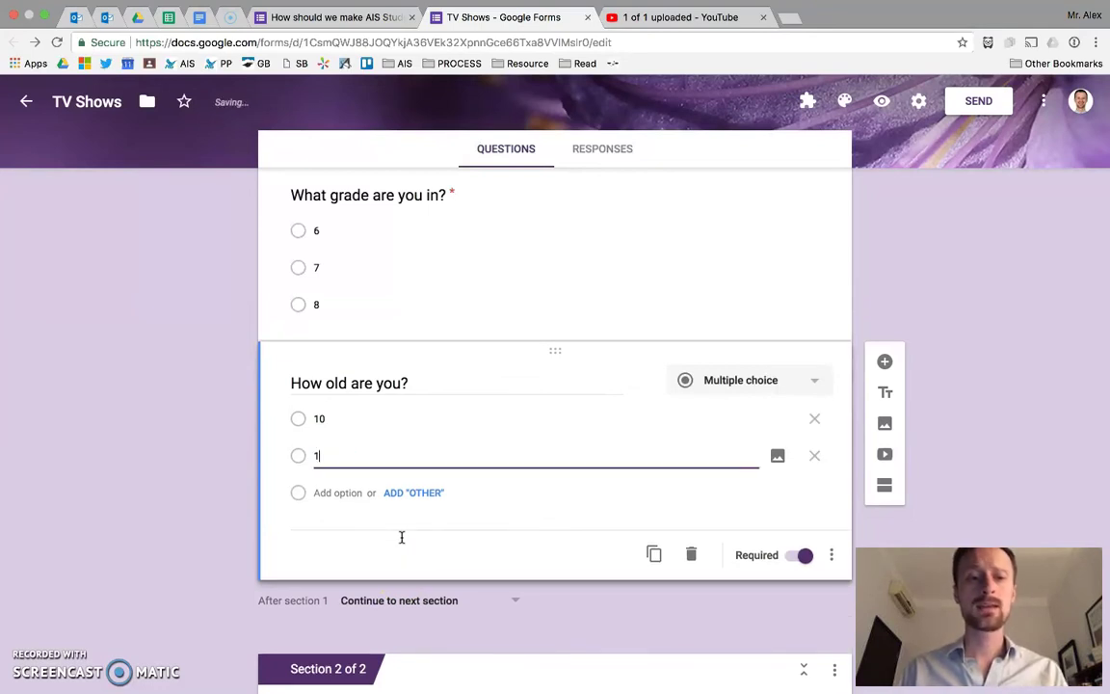
key(Return)
text(12)
key(Return)
text(1)
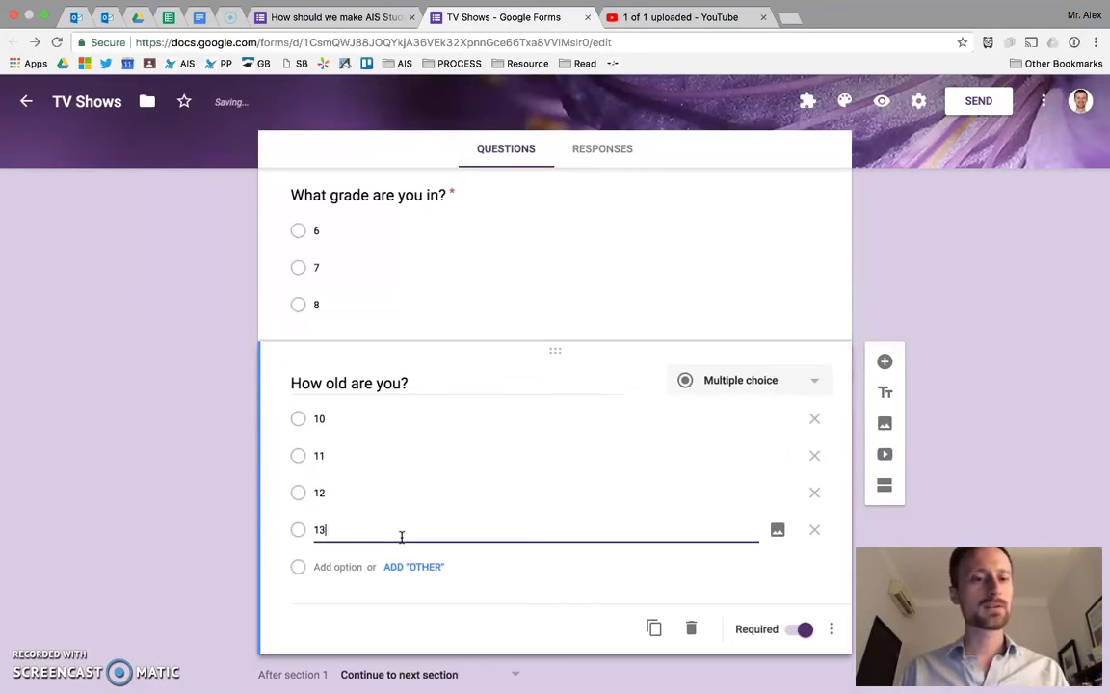
text(3)
key(Return)
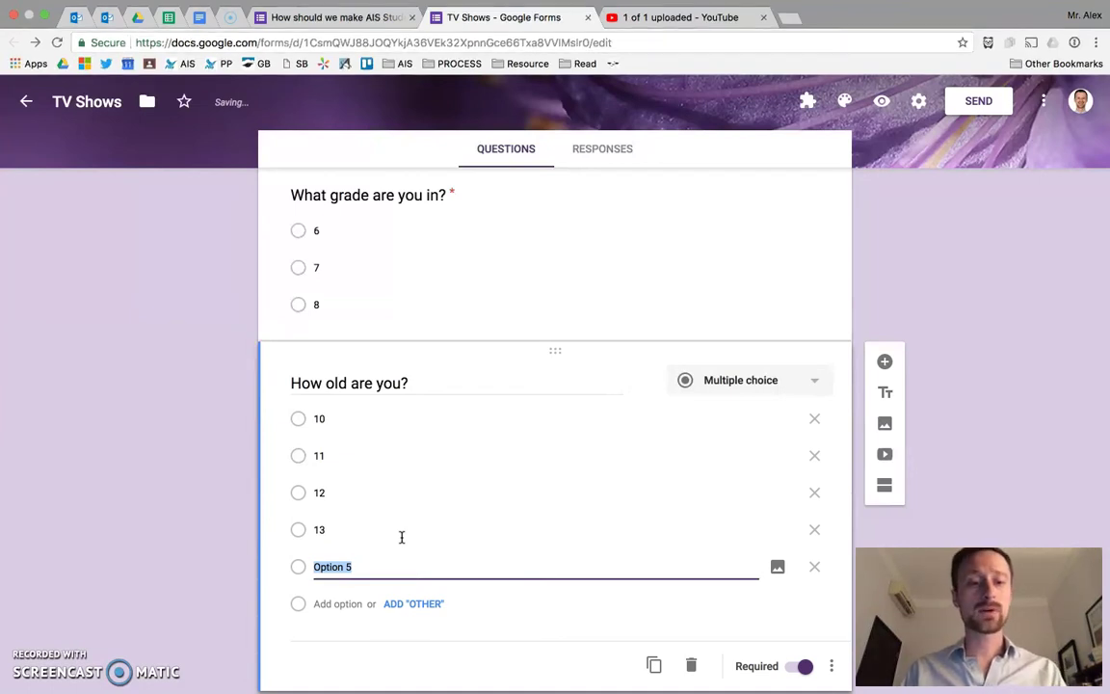
text(14)
key(Return)
text(15)
key(Return)
text(16)
key(Return)
text(17)
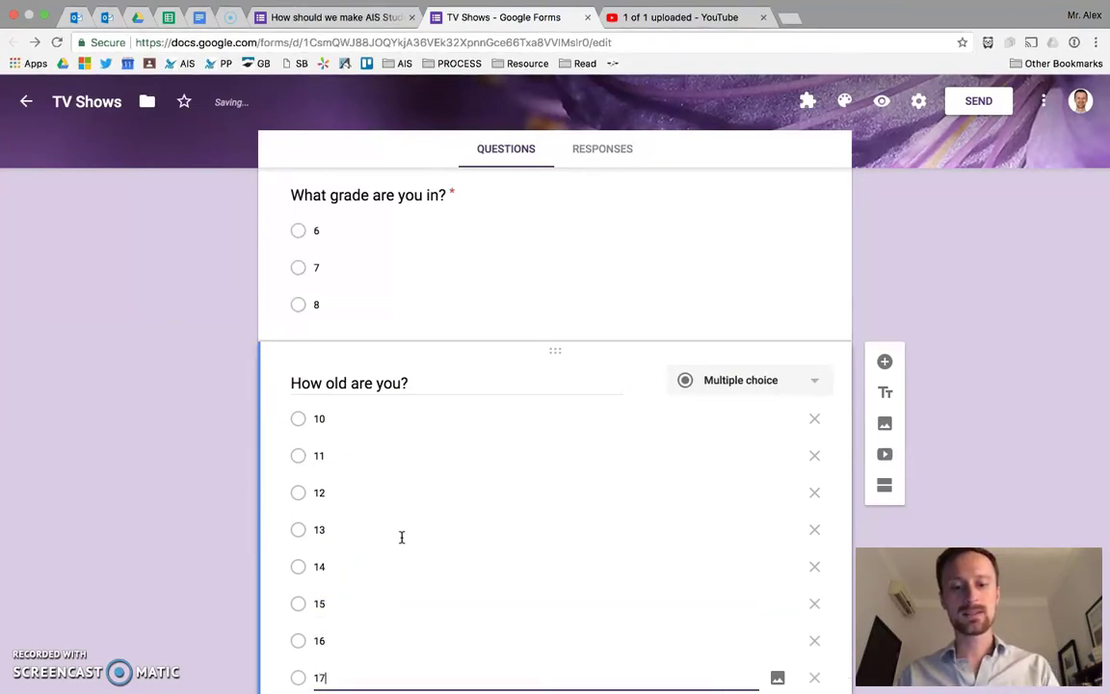
key(Return)
text(18)
key(Return)
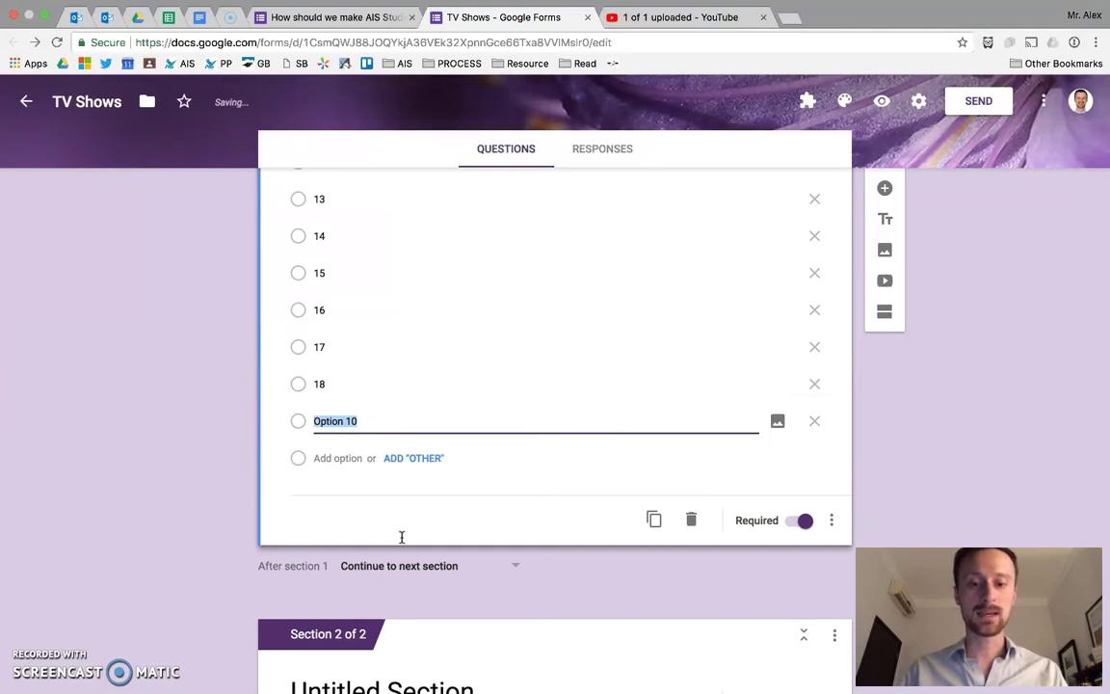
text(19)
key(Return)
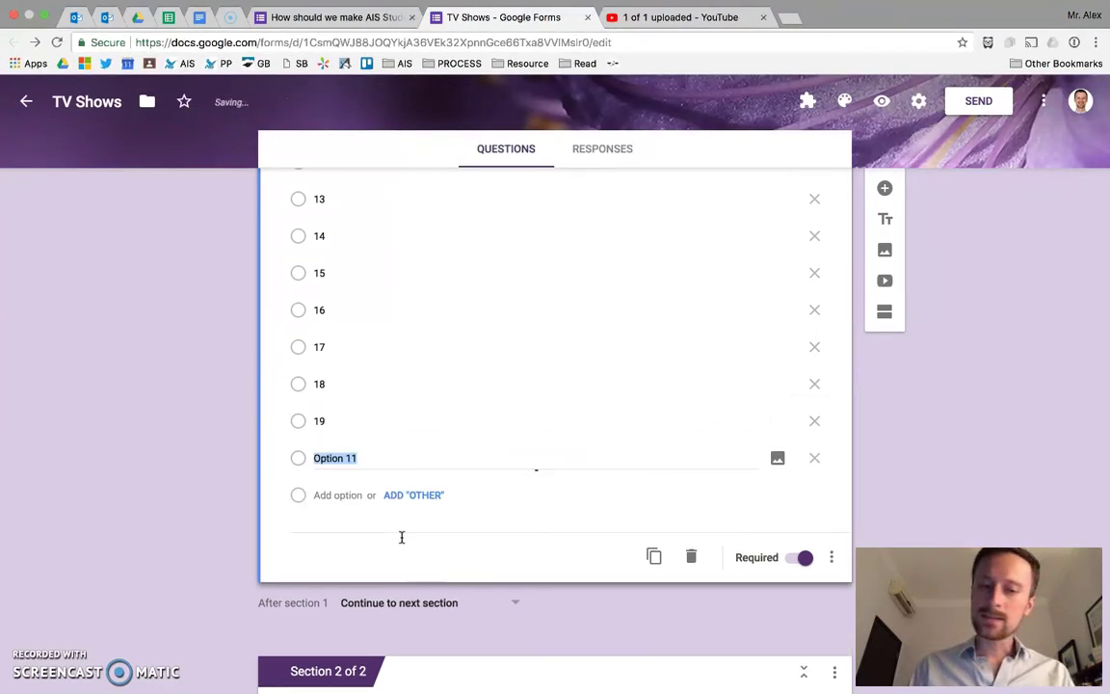
click(815, 457)
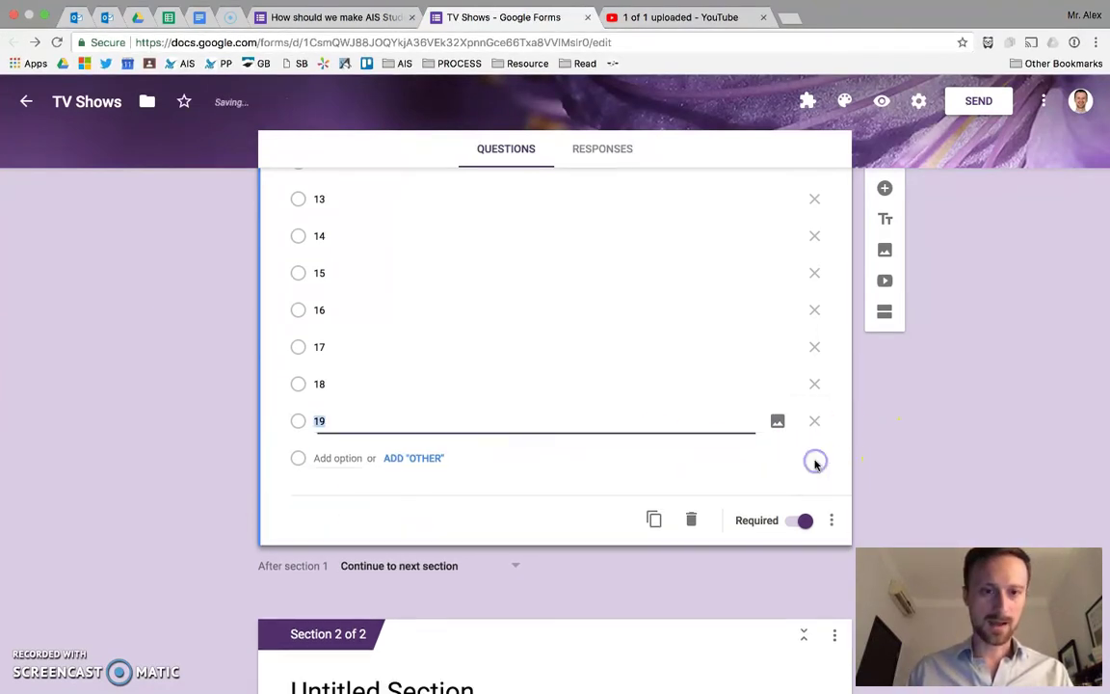
Step: Add the answer option 9 after 19 in the age question
scroll(160, 397, up, 3)
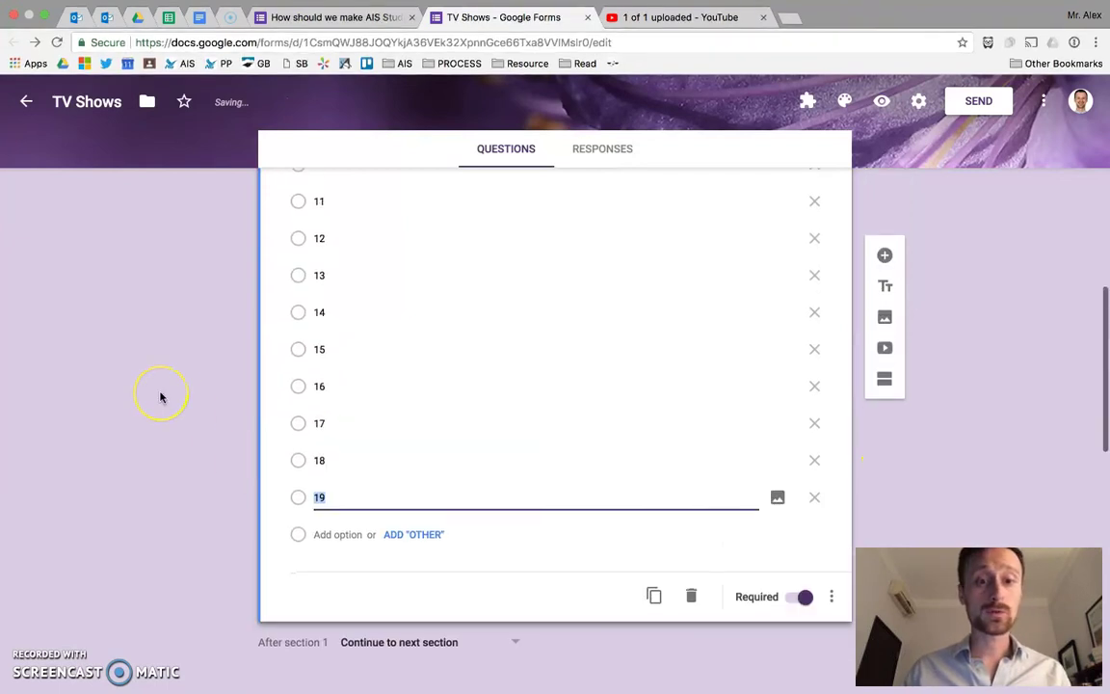
scroll(195, 380, up, 1)
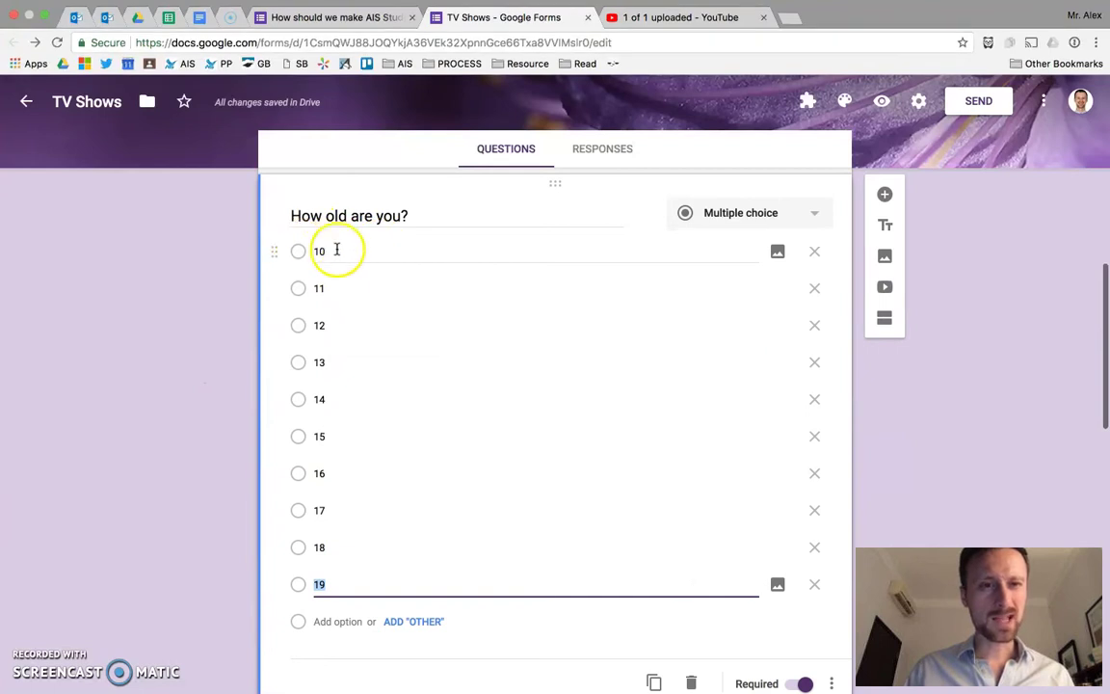
click(351, 582)
key(Return)
text(9)
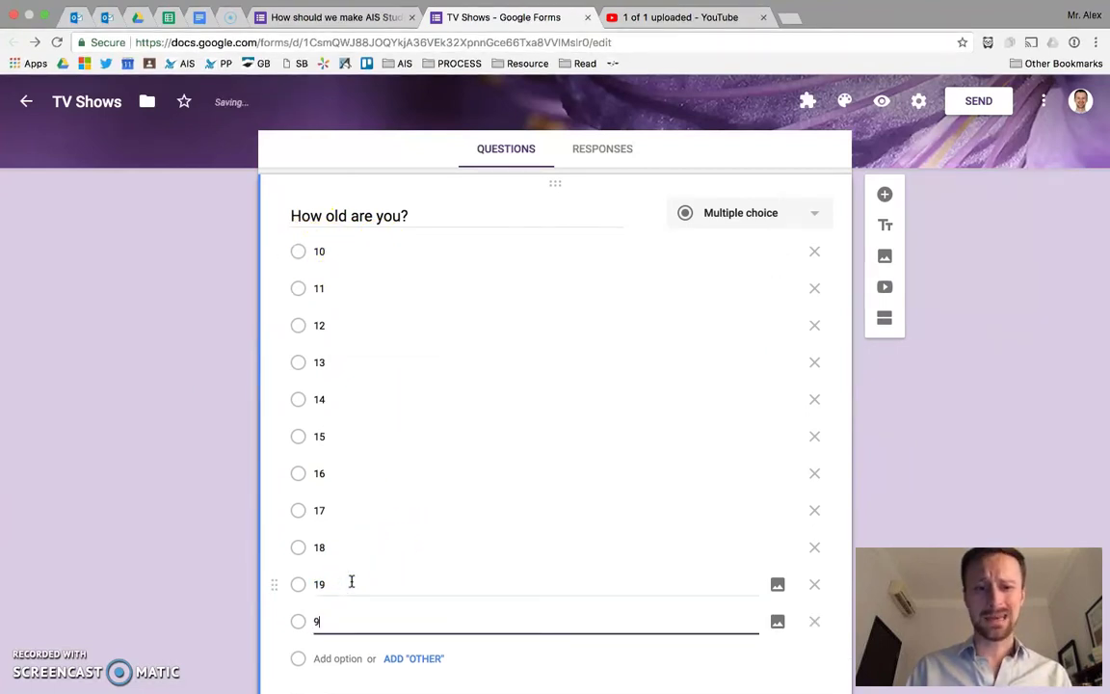
Step: Move the answer option 9 above 10 in the age question and remove the surplus placeholder option after 19
key(Return)
drag(273, 627, 298, 250)
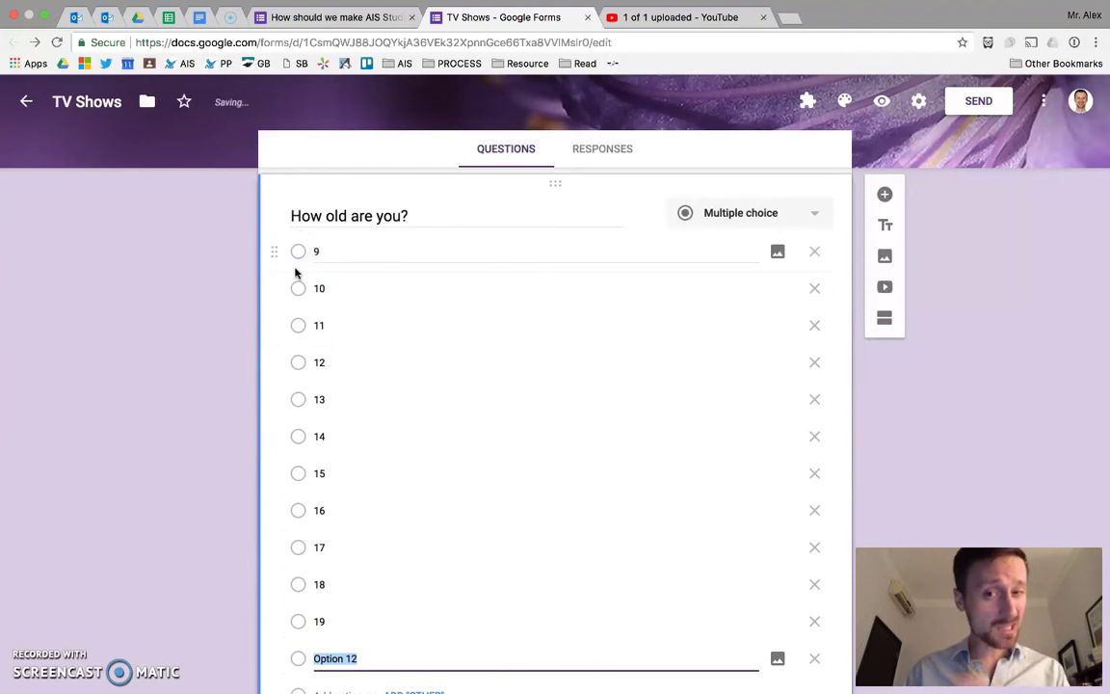
click(224, 273)
scroll(226, 289, down, 1)
click(413, 587)
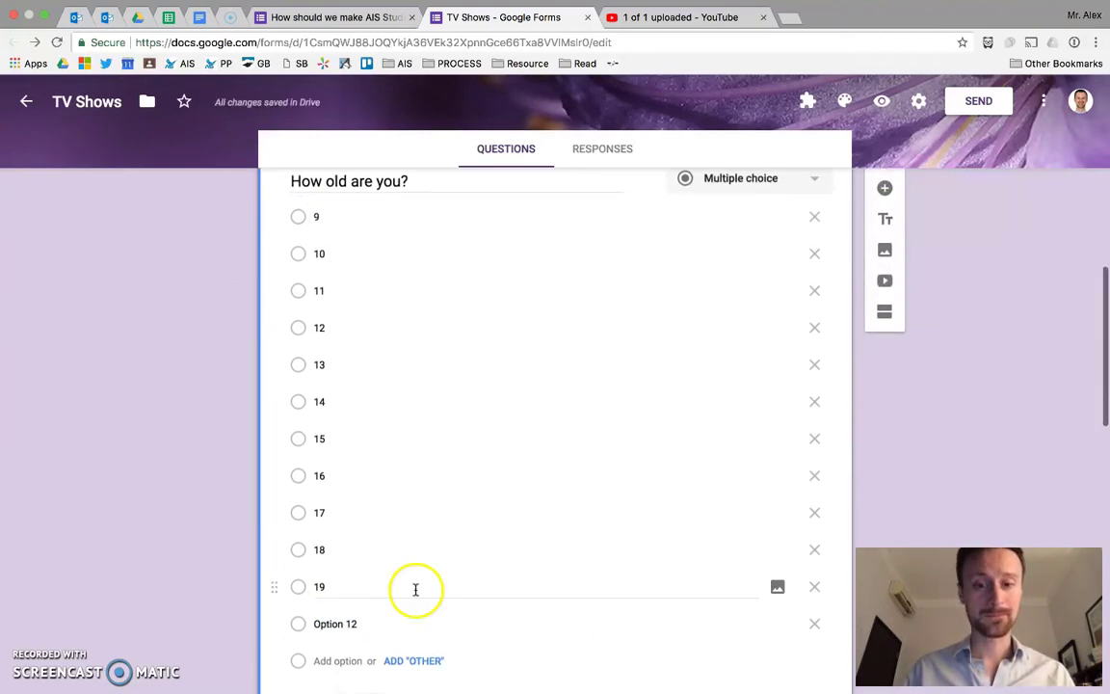
click(812, 621)
scroll(576, 478, up, 1)
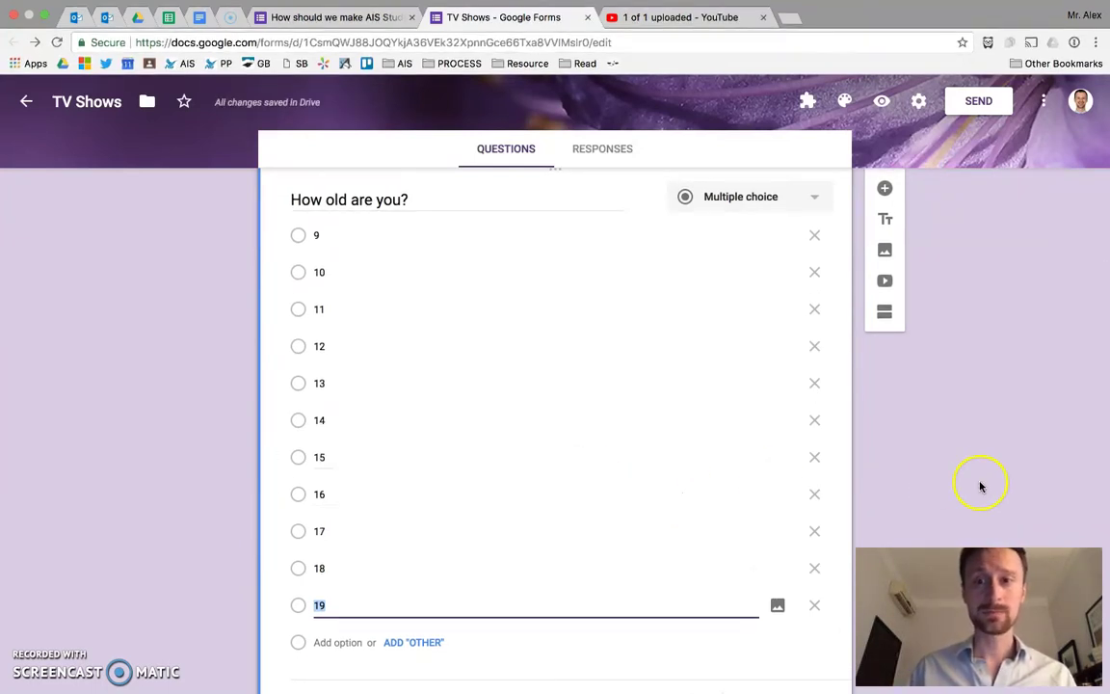
Step: Preview the form and answer its first questions with a first name and the gender Male
scroll(928, 388, up, 10)
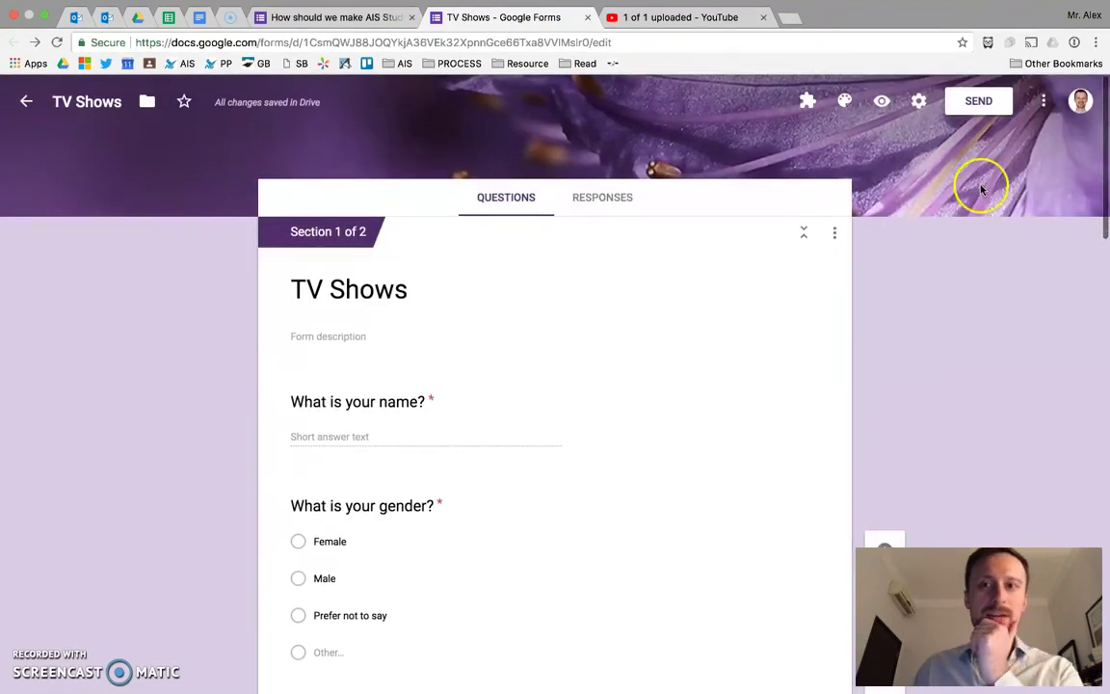
click(882, 101)
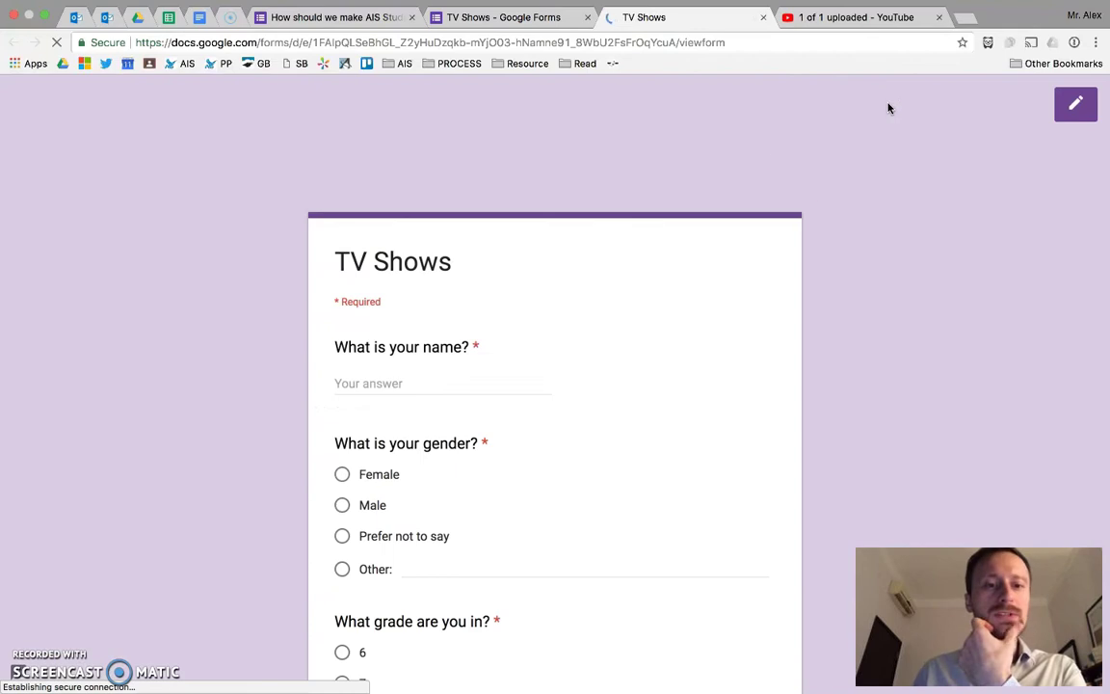
scroll(170, 388, down, 1)
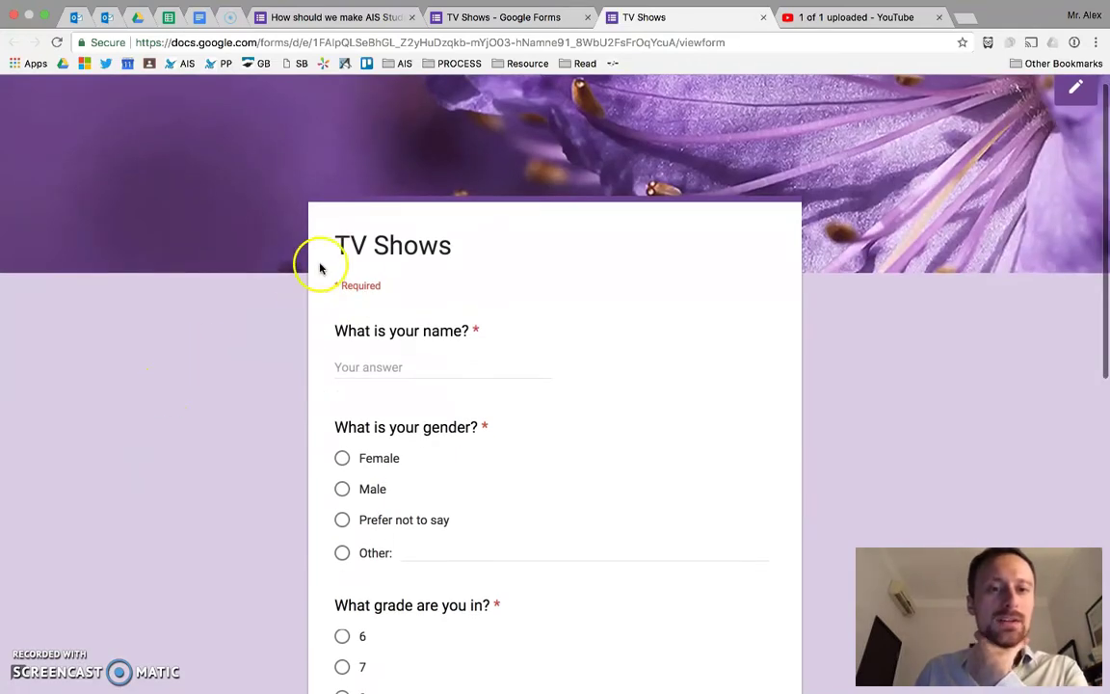
scroll(276, 360, down, 3)
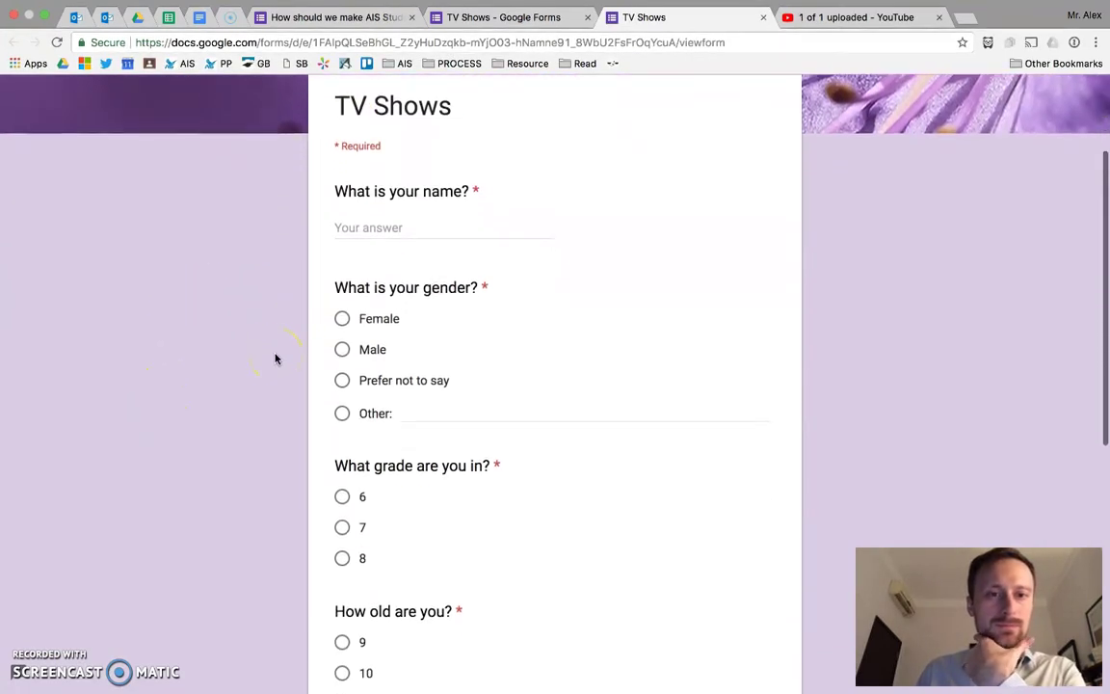
click(356, 221)
text(Alex)
scroll(322, 323, down, 2)
click(342, 277)
scroll(268, 322, down, 3)
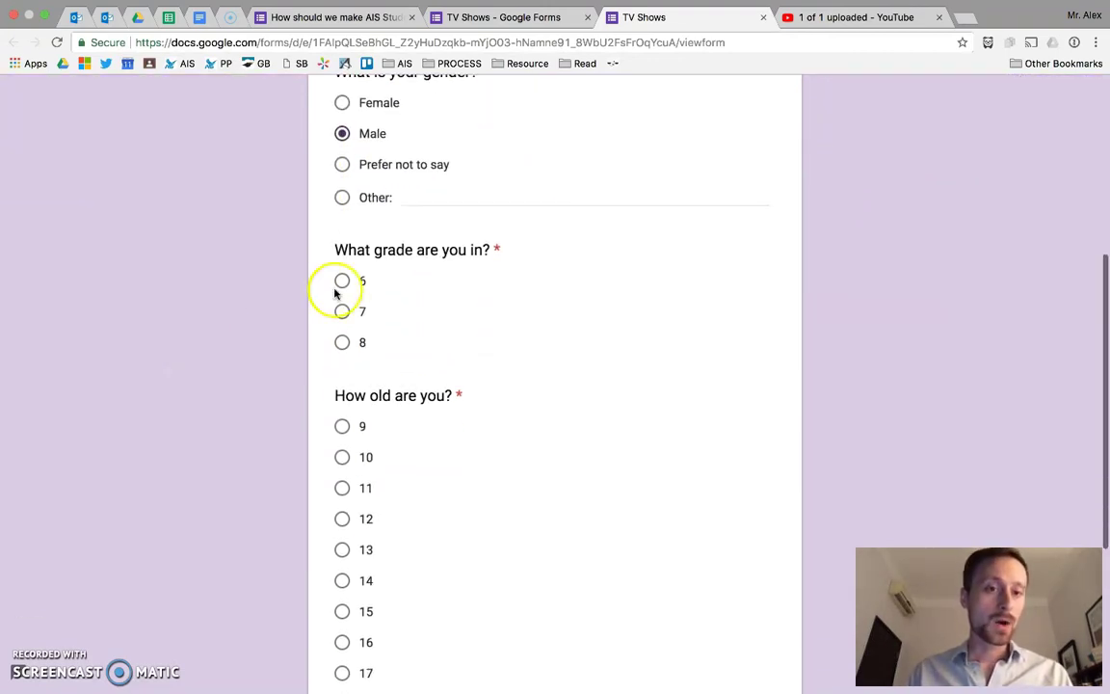
Step: Choose grade 8 and age 16 in the preview and continue to the form's second section
click(342, 342)
scroll(248, 443, down, 1)
scroll(247, 443, down, 3)
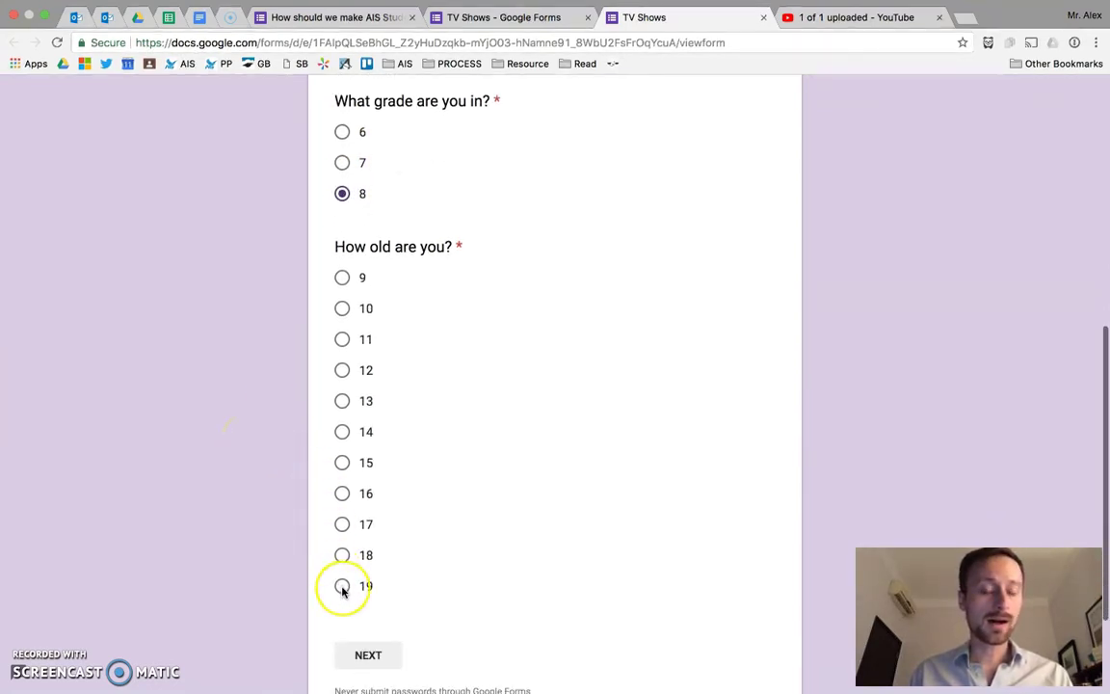
click(342, 494)
scroll(280, 634, down, 3)
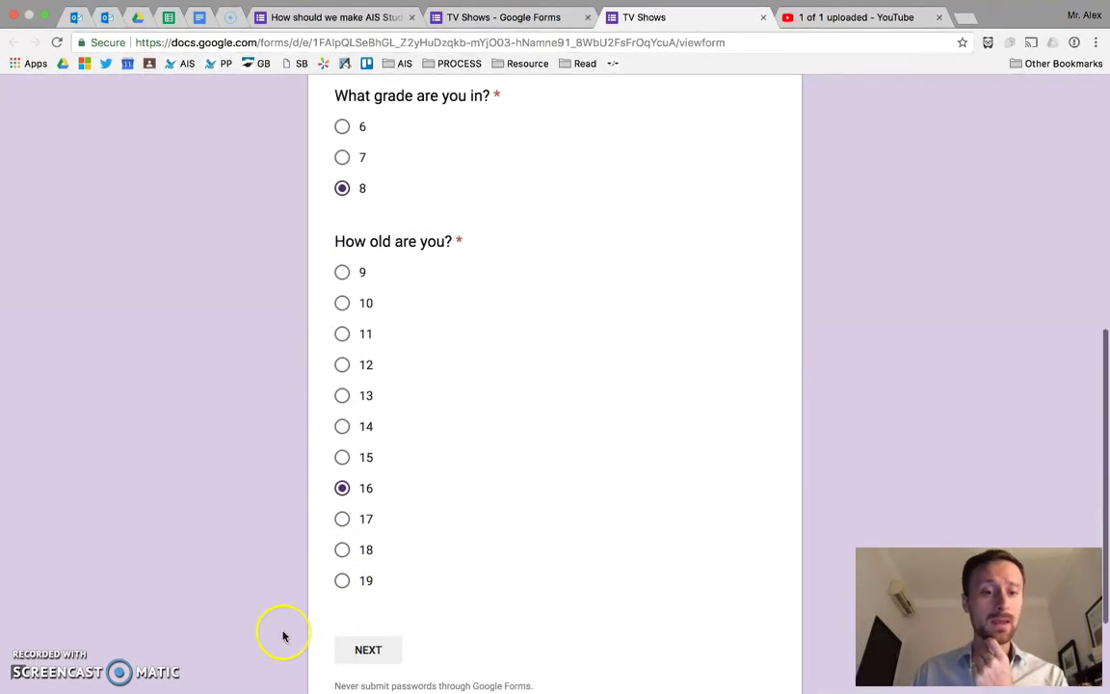
click(367, 555)
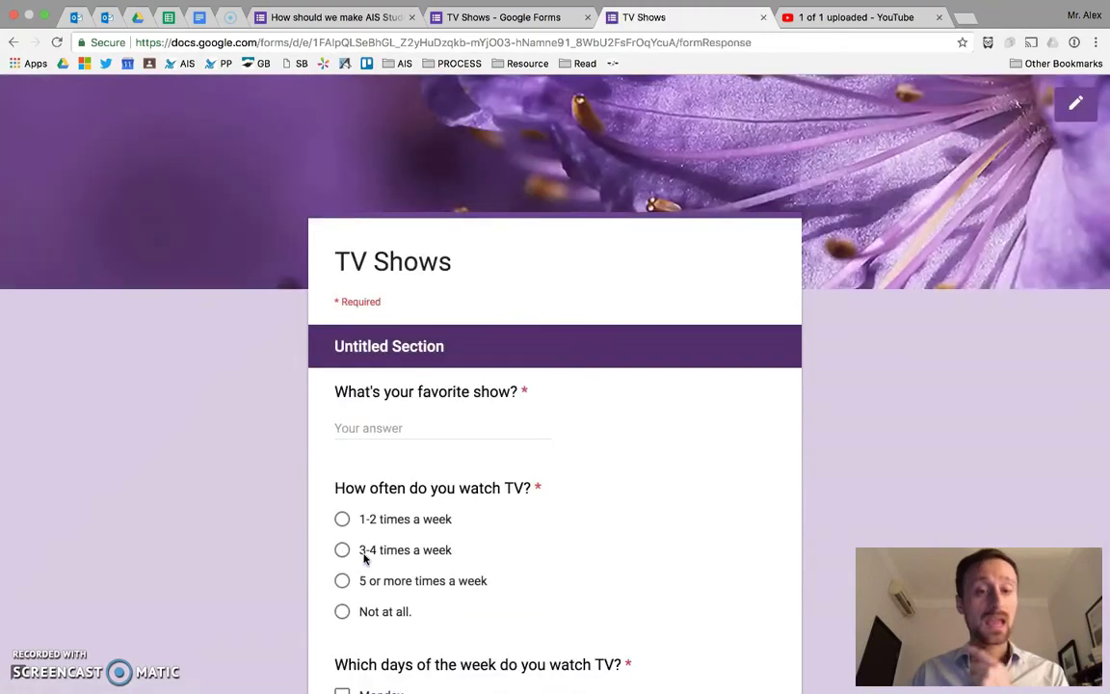
Step: Look over the second section's questions in the preview, return to the form editor and close the preview
scroll(365, 557, down, 4)
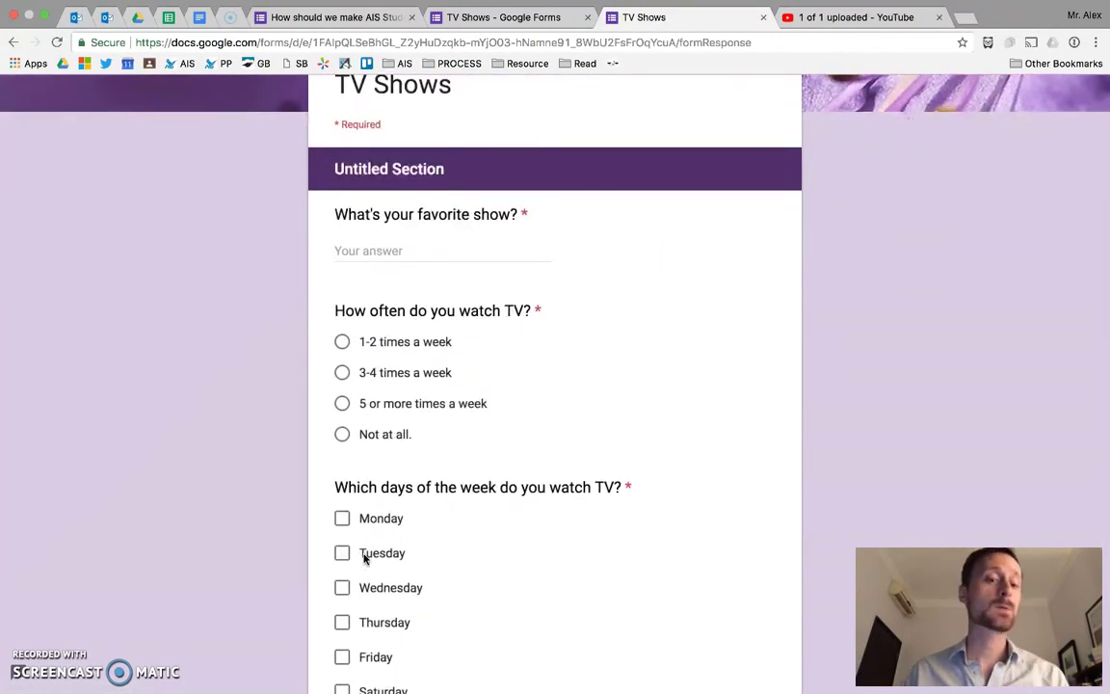
click(511, 20)
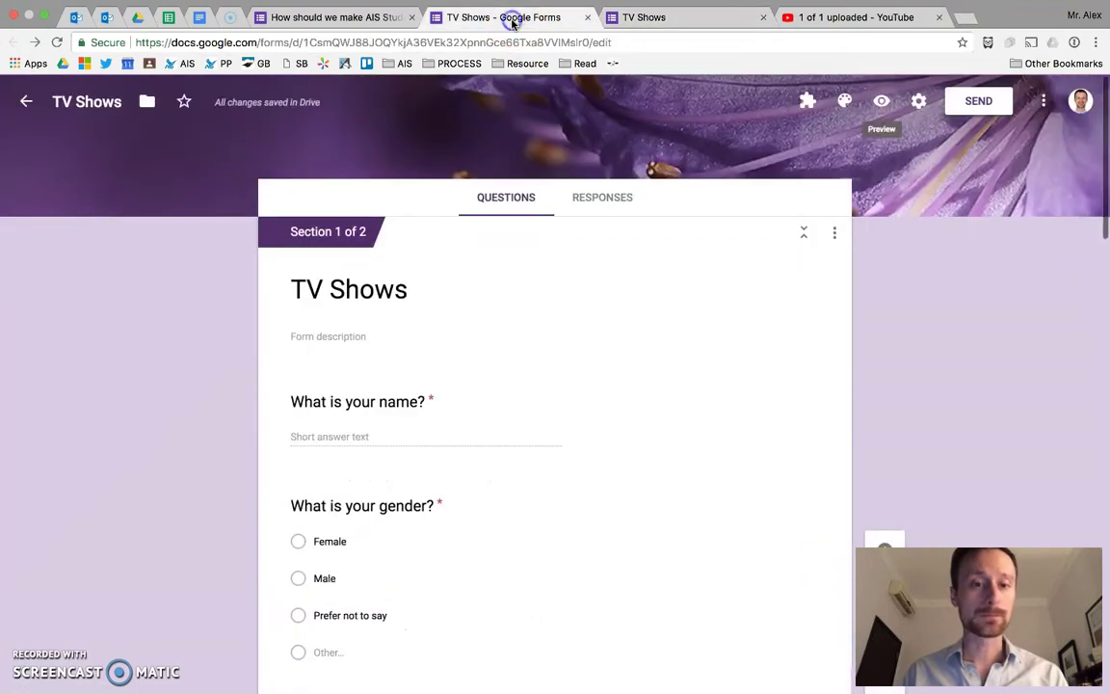
click(763, 17)
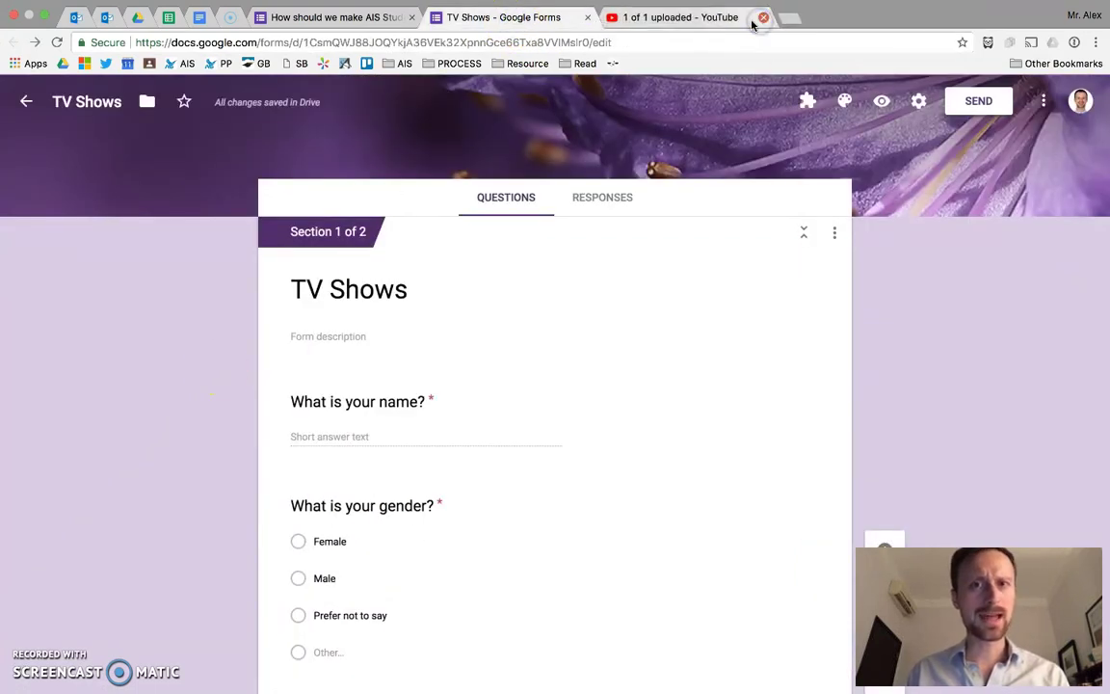
Step: Review the section 1 questions and the transition into section 2 in the form editor
scroll(174, 660, down, 10)
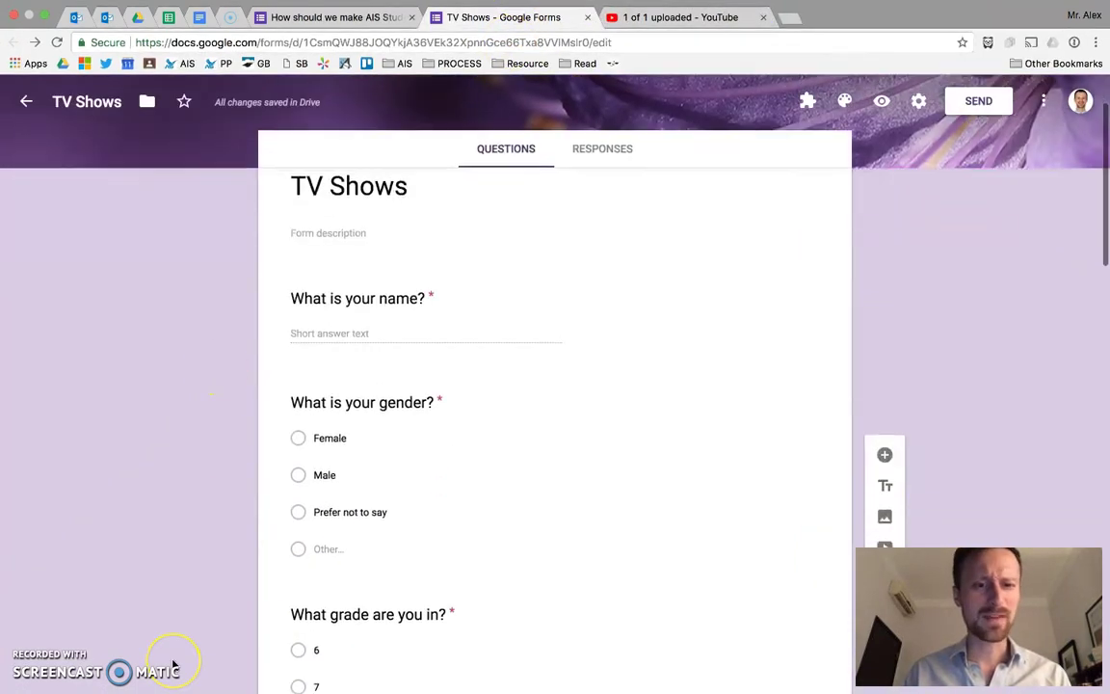
scroll(173, 664, down, 5)
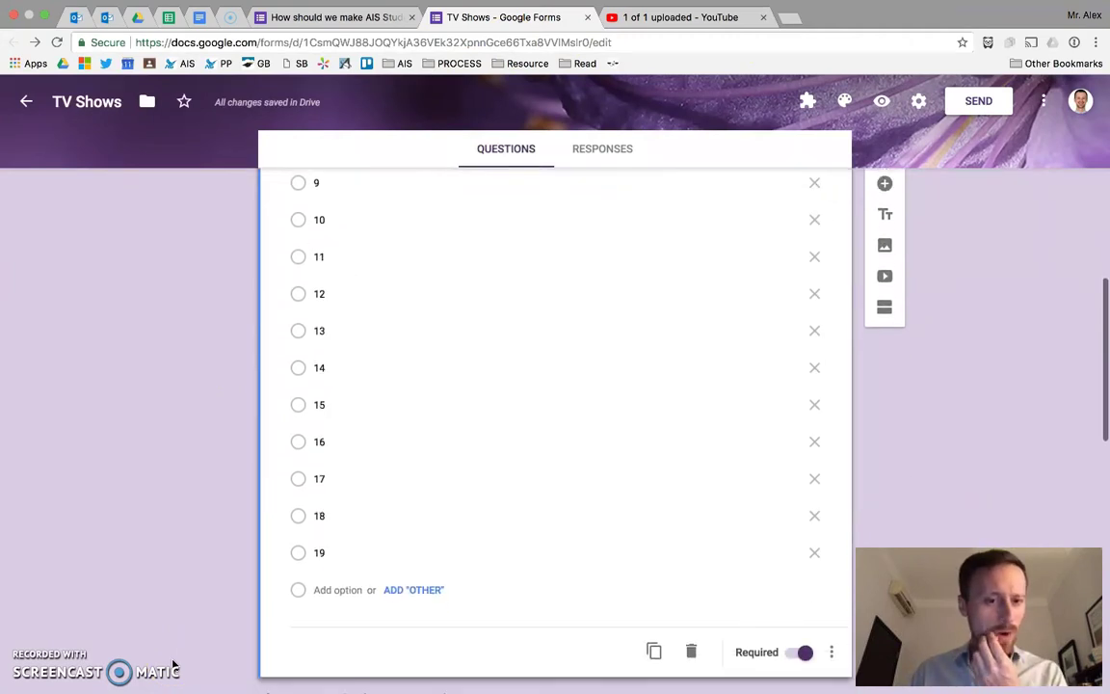
scroll(173, 664, up, 8)
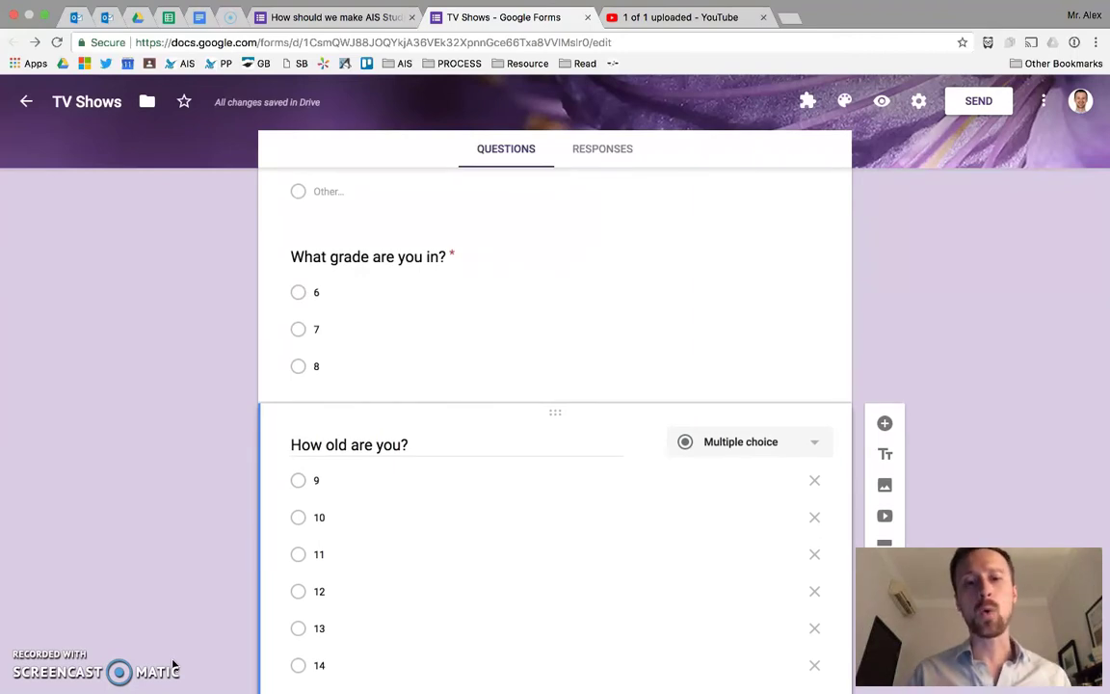
scroll(173, 664, down, 1)
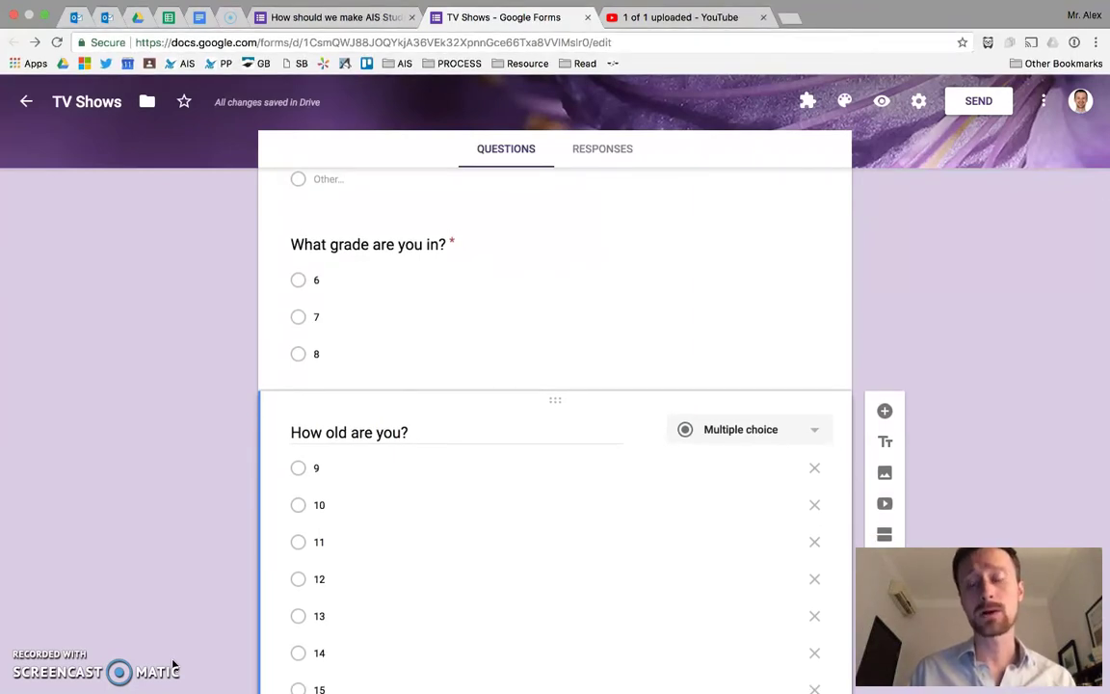
scroll(173, 664, down, 2)
scroll(173, 665, down, 1)
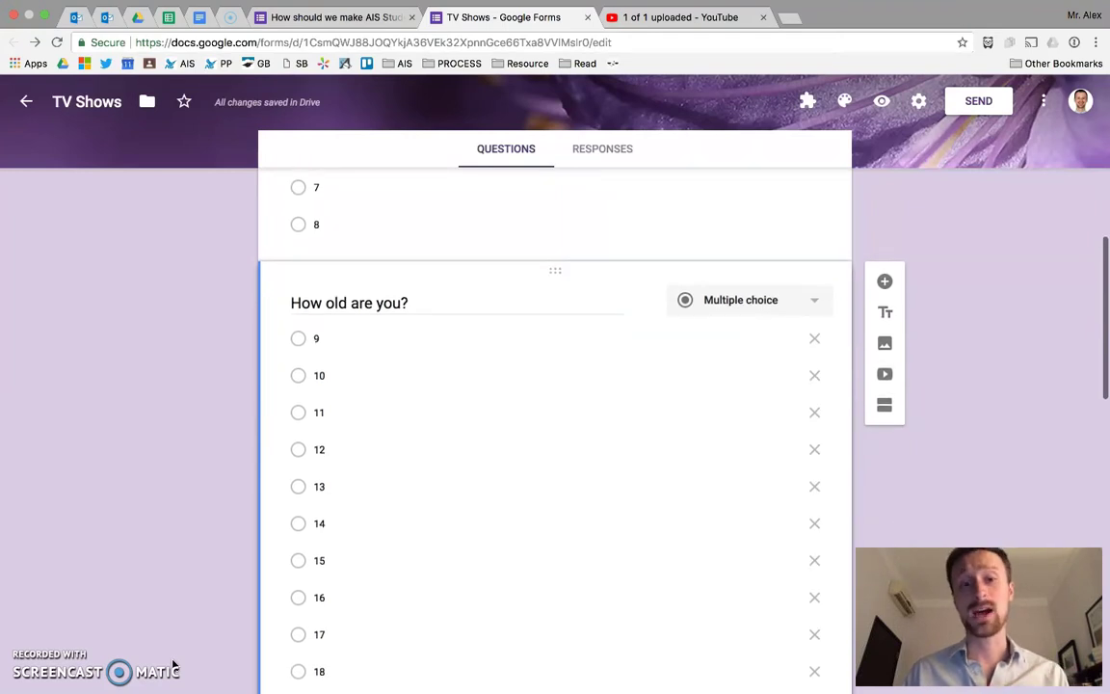
scroll(174, 665, down, 5)
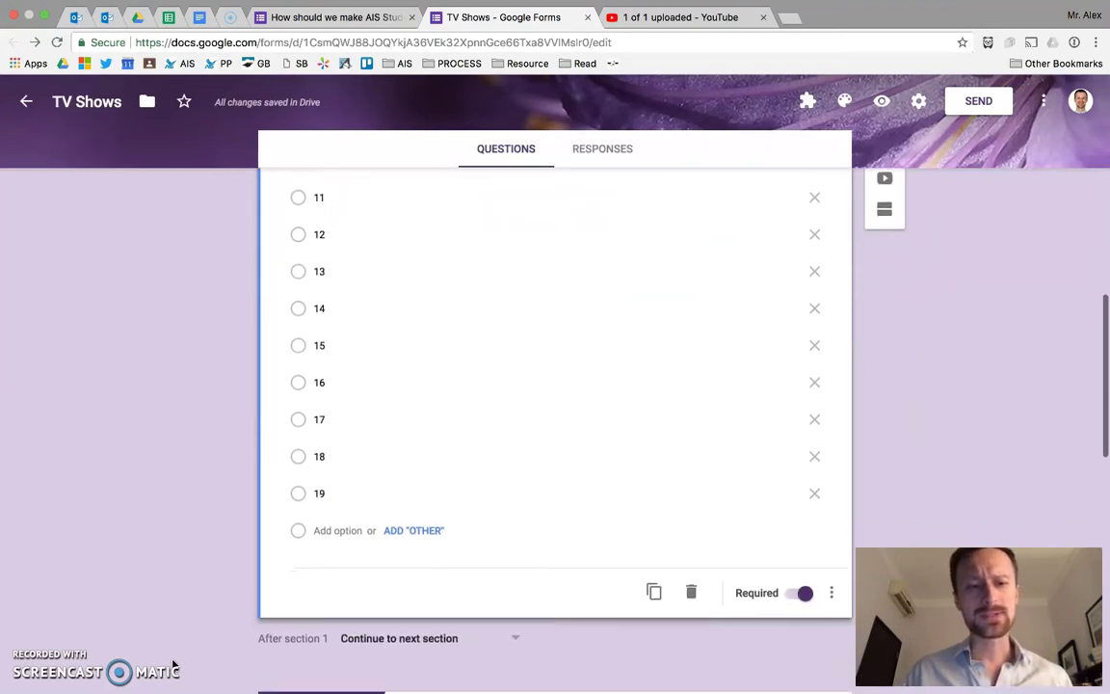
scroll(174, 665, down, 1)
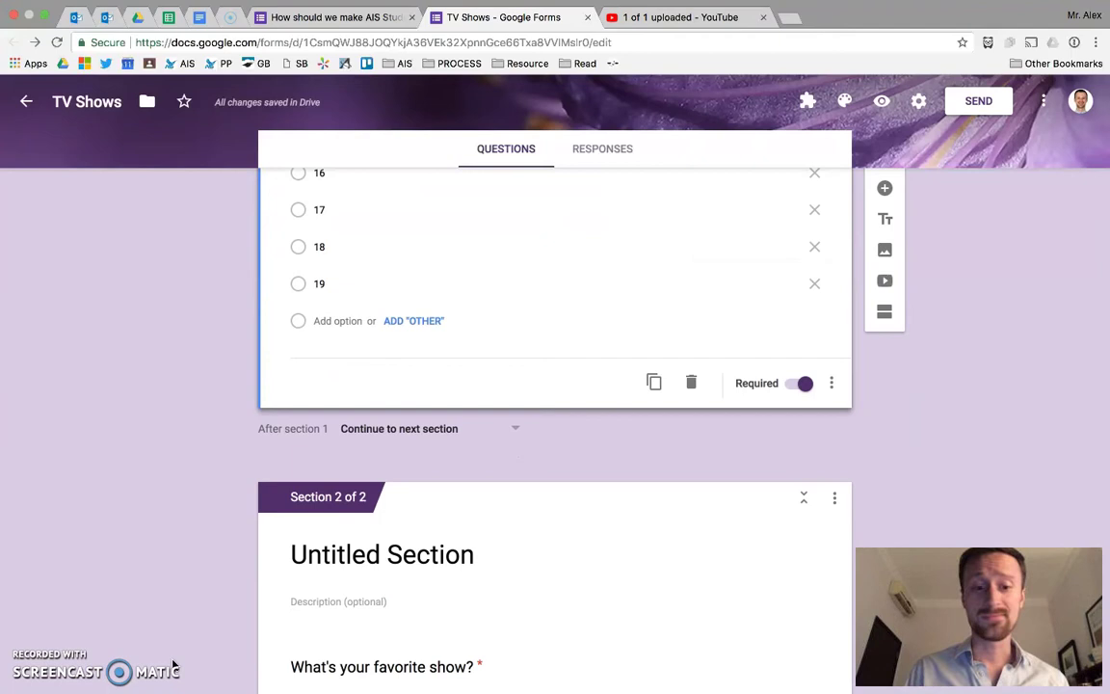
scroll(173, 665, down, 3)
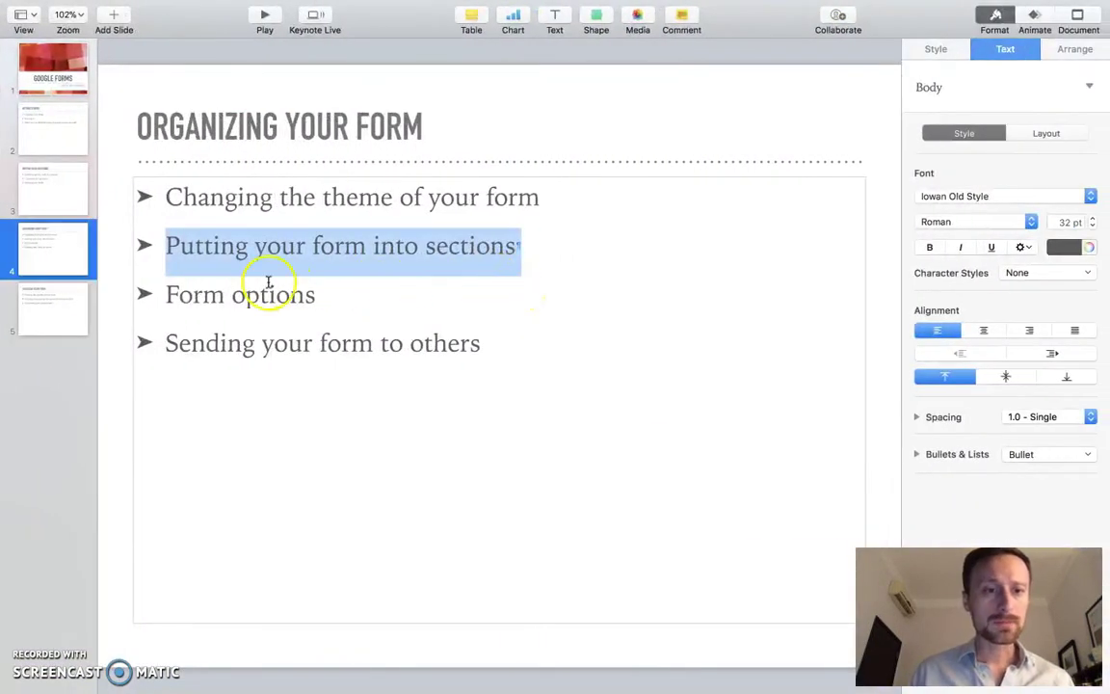
Step: Switch to the Keynote outline and highlight the "Form options" bullet on the Organizing Your Form slide
double_click(196, 307)
triple_click(196, 307)
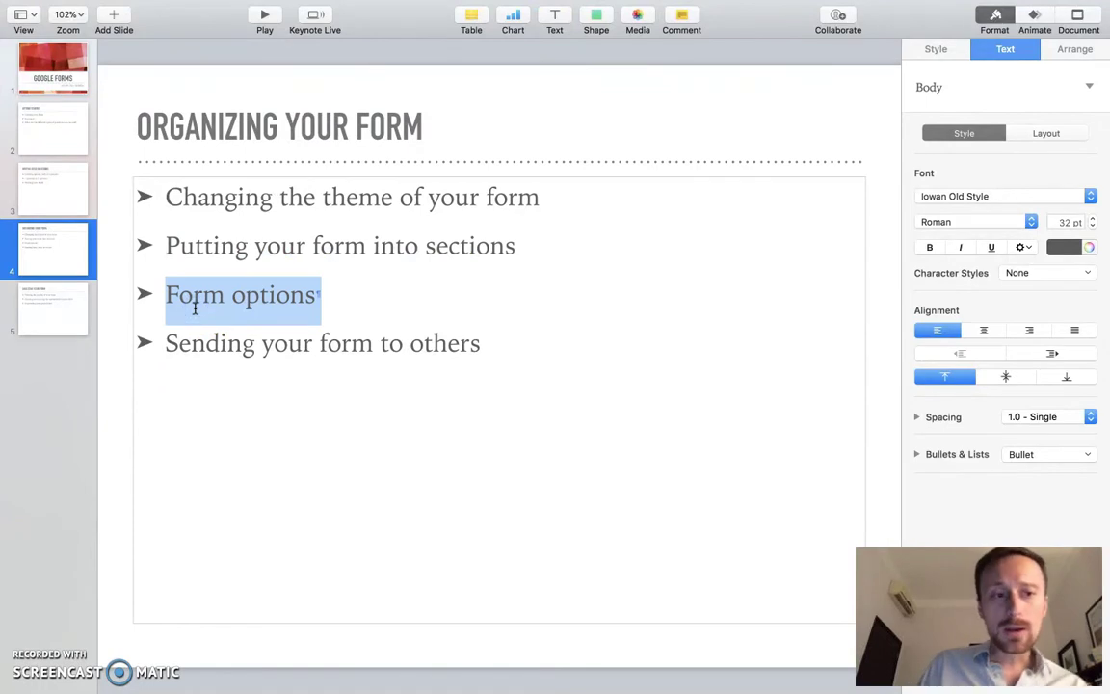
click(291, 360)
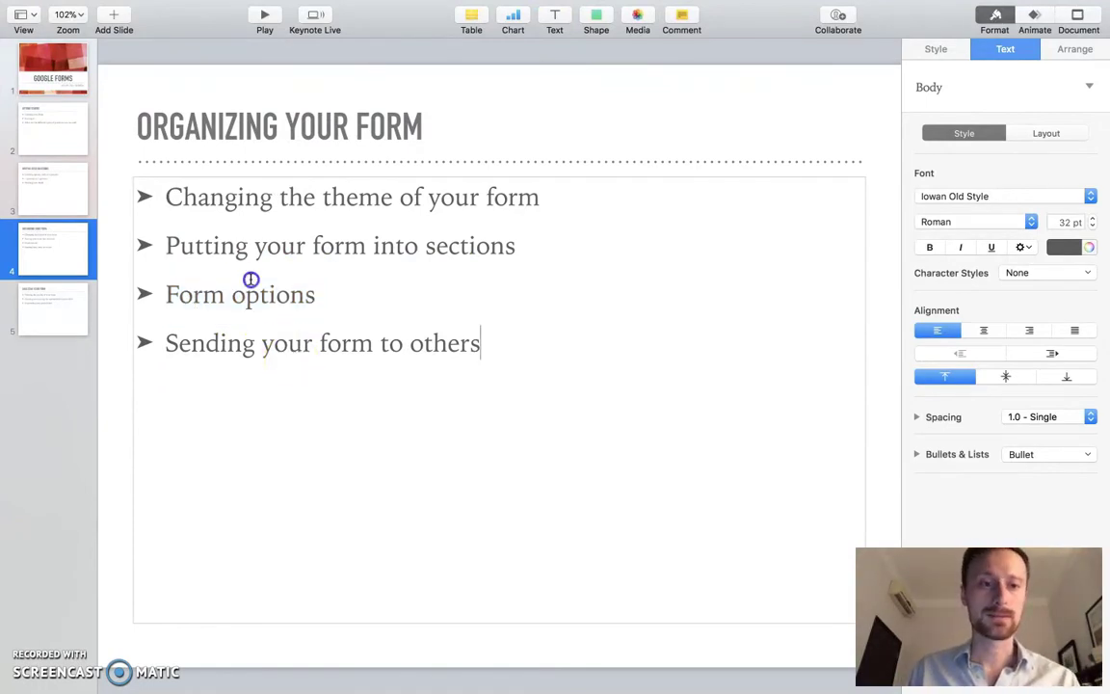
triple_click(248, 282)
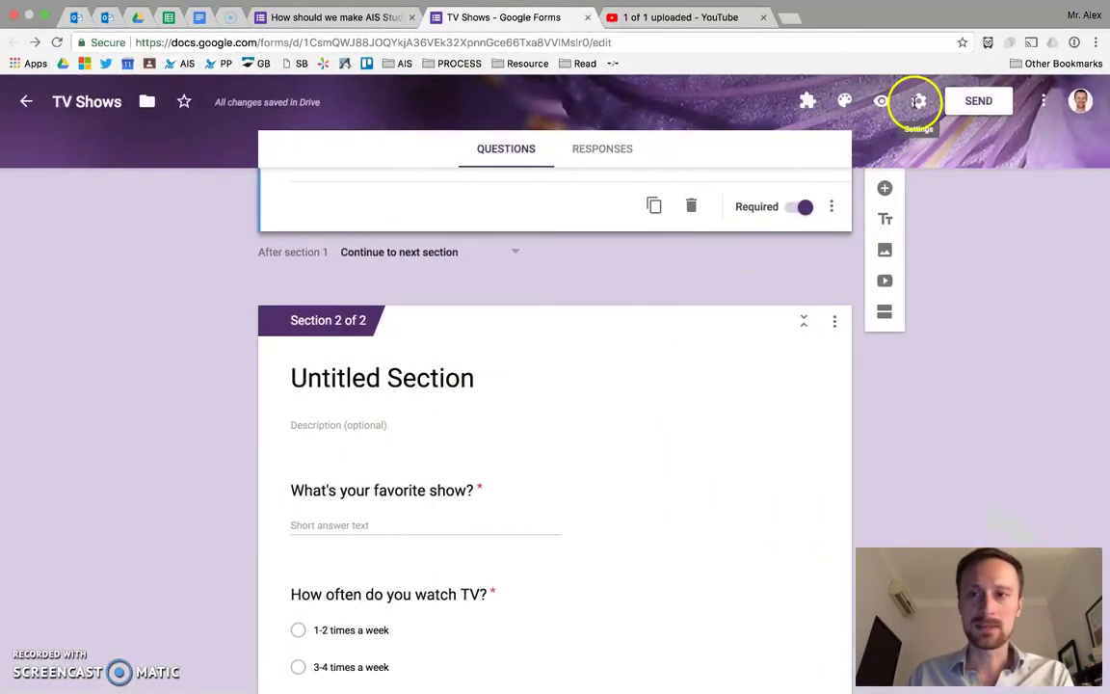
Step: Switch back to the TV Shows form, open its settings and look through the Presentation, Quizzes and General options
click(918, 102)
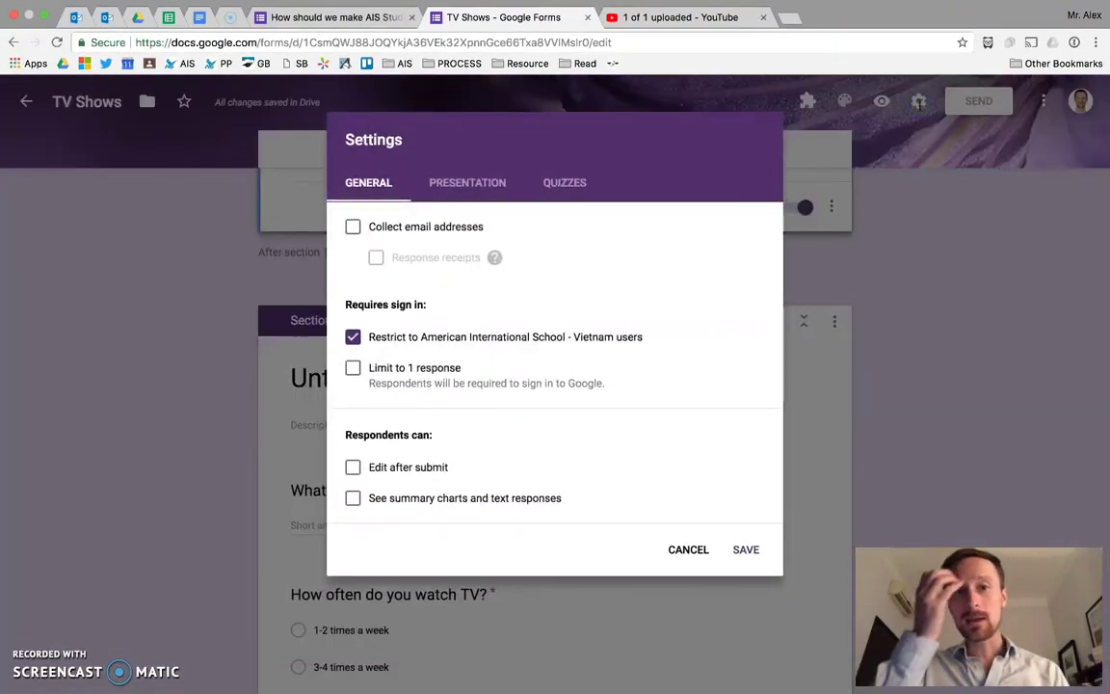
click(470, 182)
click(574, 182)
click(460, 188)
click(367, 182)
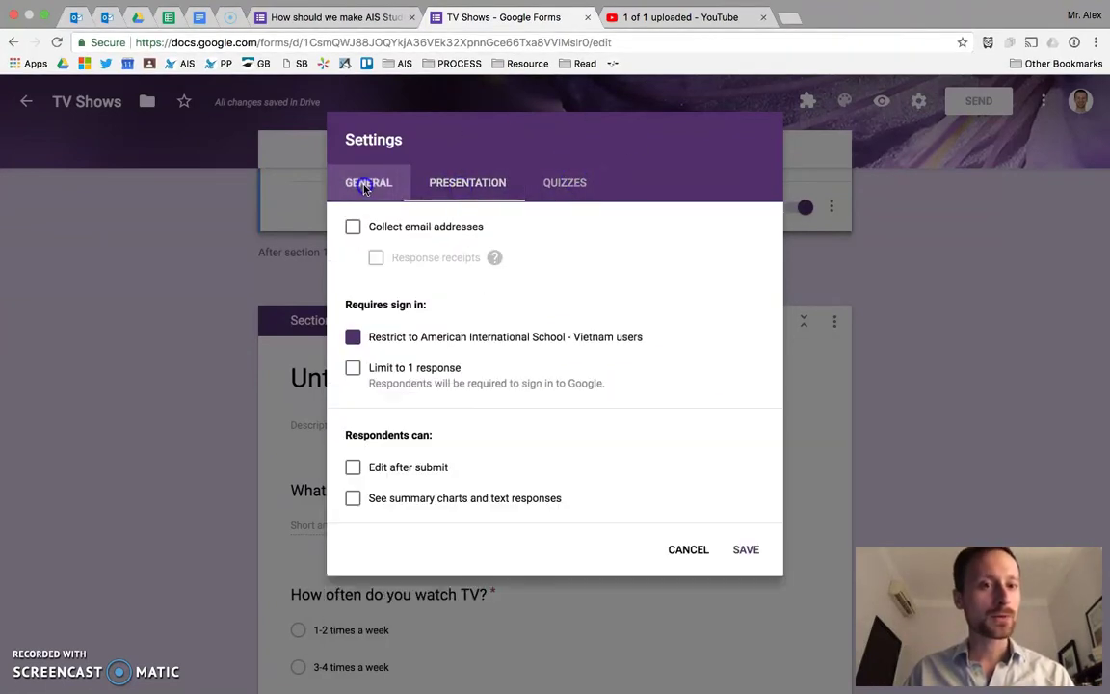
Step: Turn on collecting respondents' email addresses for the form and save the settings
click(354, 227)
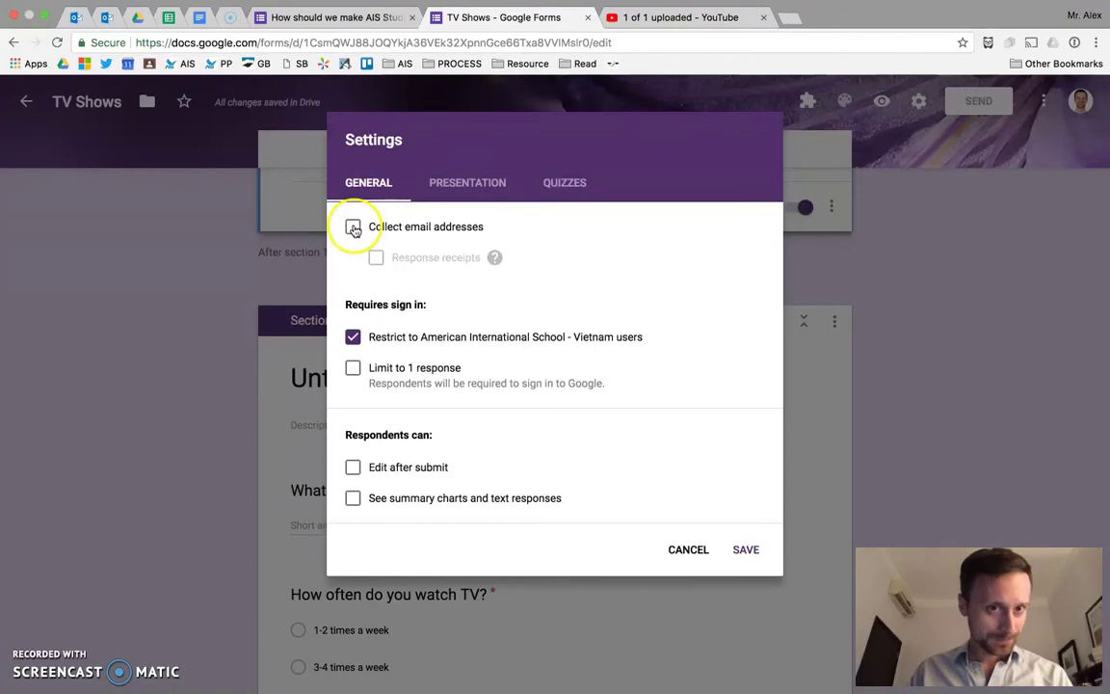
click(353, 229)
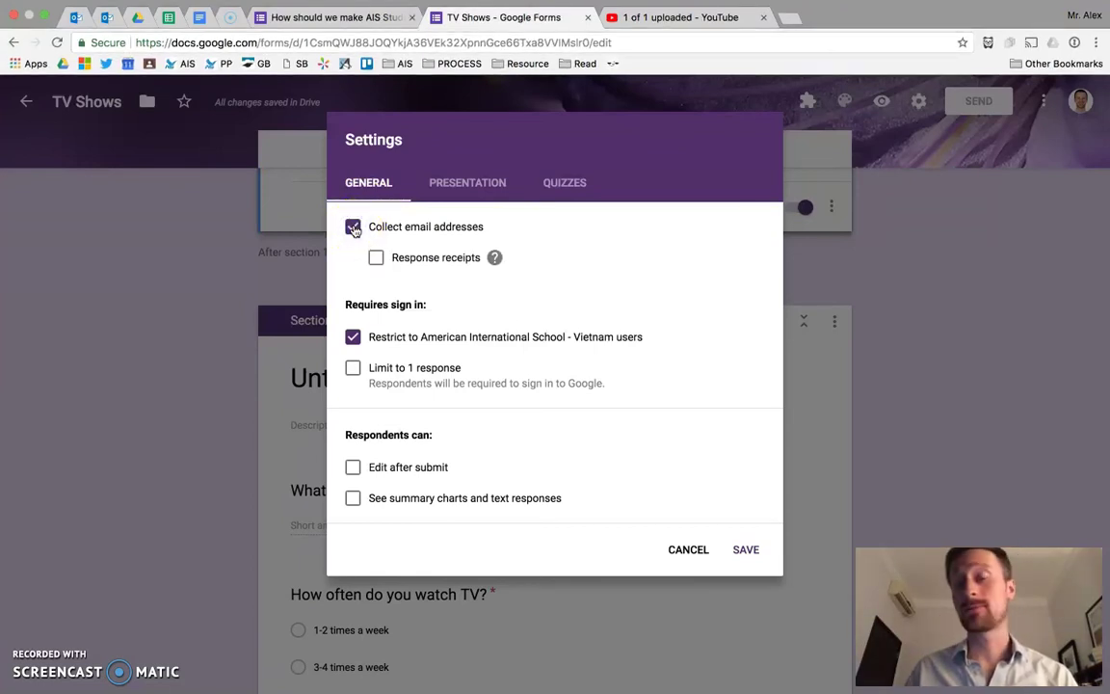
click(747, 549)
Step: Check the email collection note under the form description and select the "What is your name?" question
scroll(555, 350, up, 12)
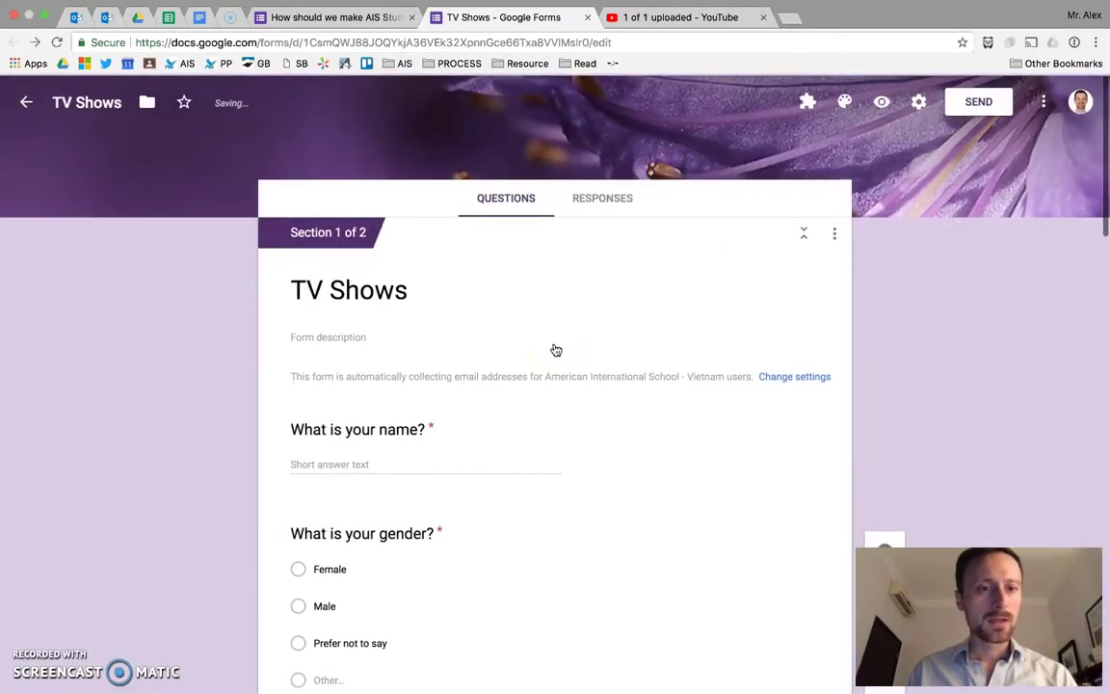
scroll(555, 350, down, 1)
click(330, 387)
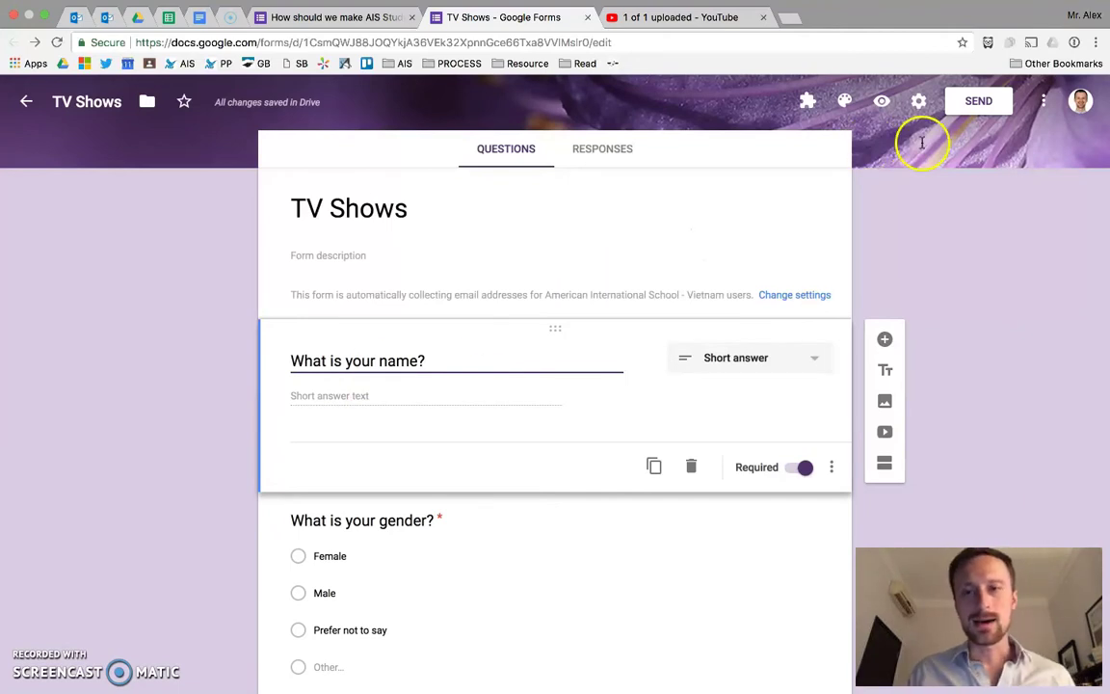
Step: In the form settings, toggle the American International School - Vietnam restriction off and back on, and limit respondents to 1 response
click(919, 100)
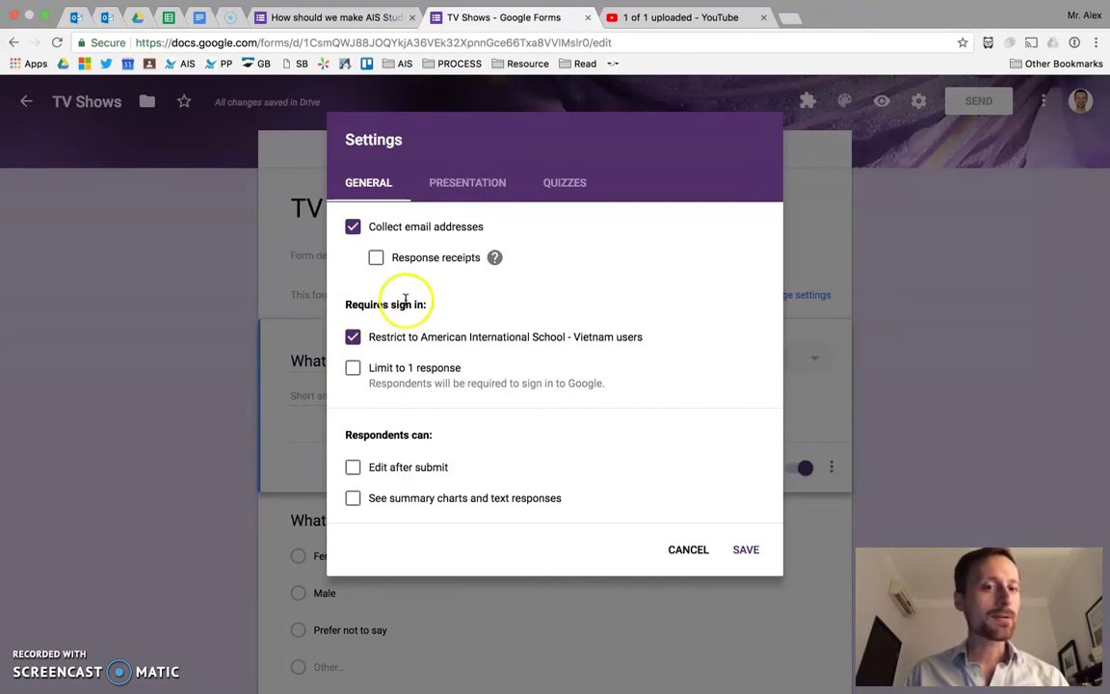
triple_click(372, 338)
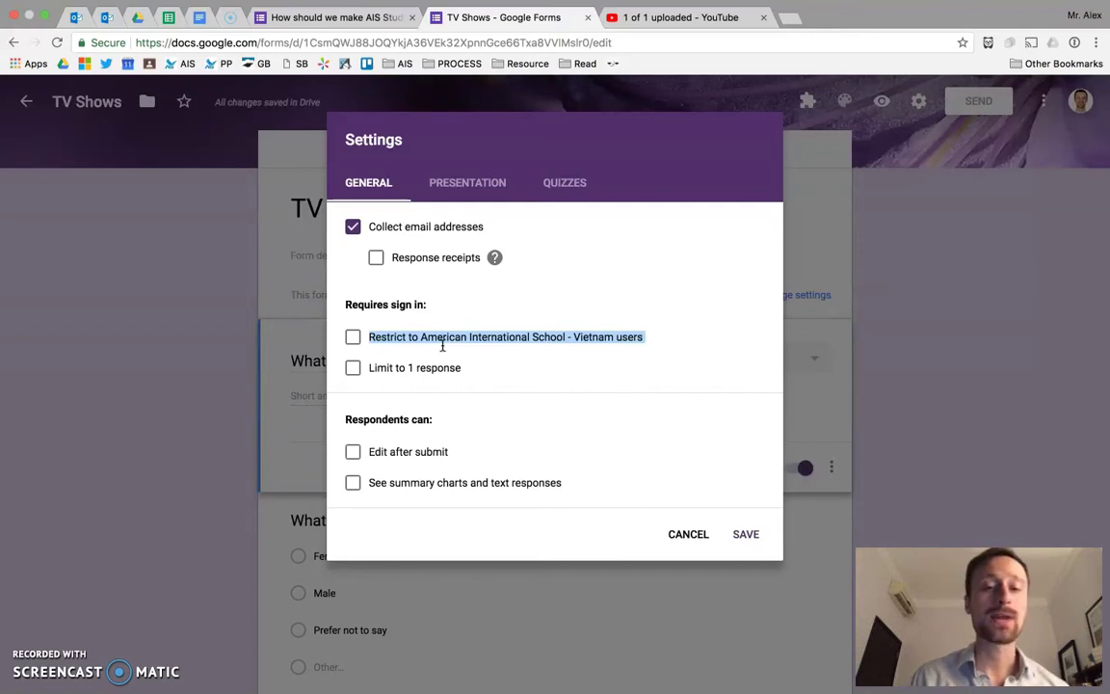
click(352, 336)
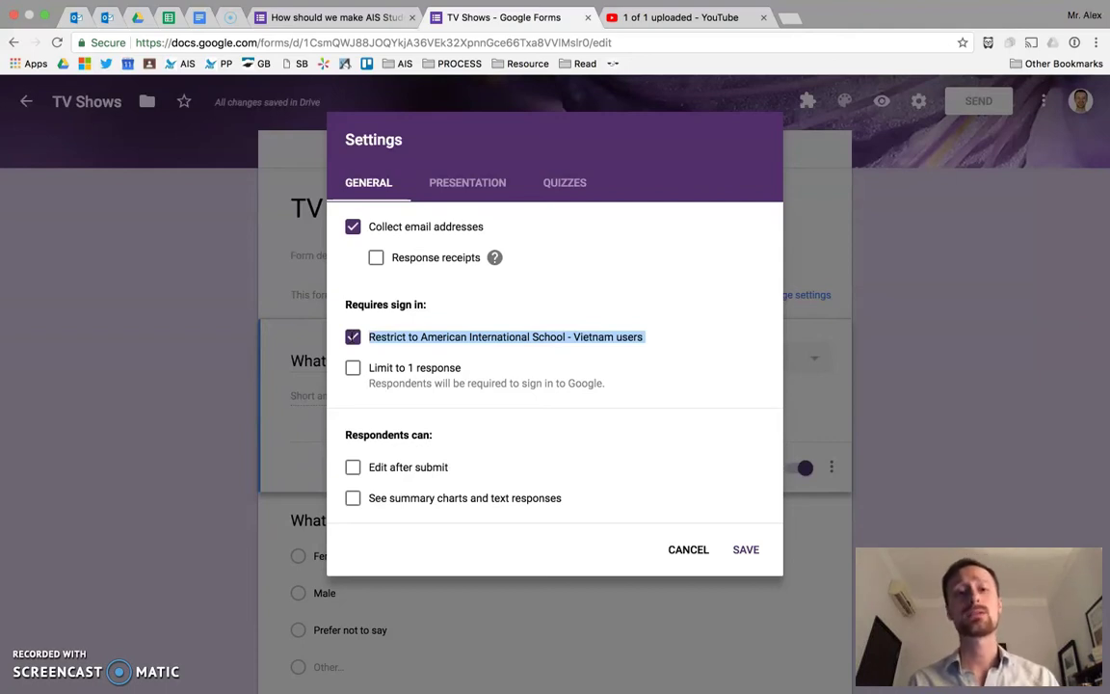
click(355, 368)
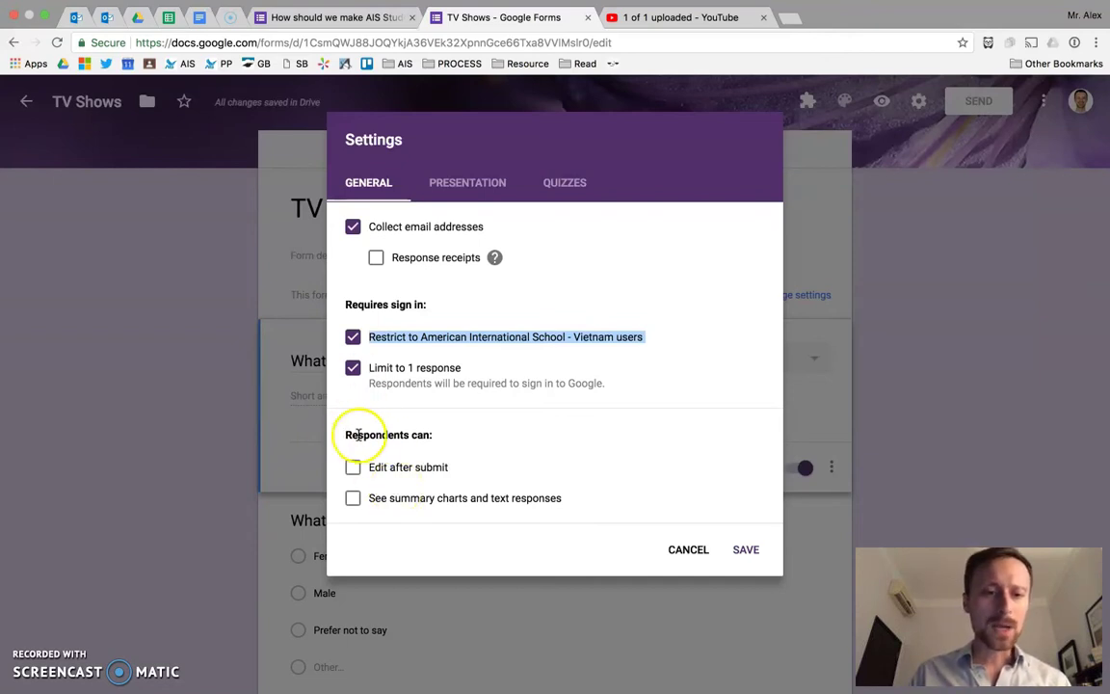
Step: Let respondents edit after submit, switching the option on, off and on again
double_click(398, 435)
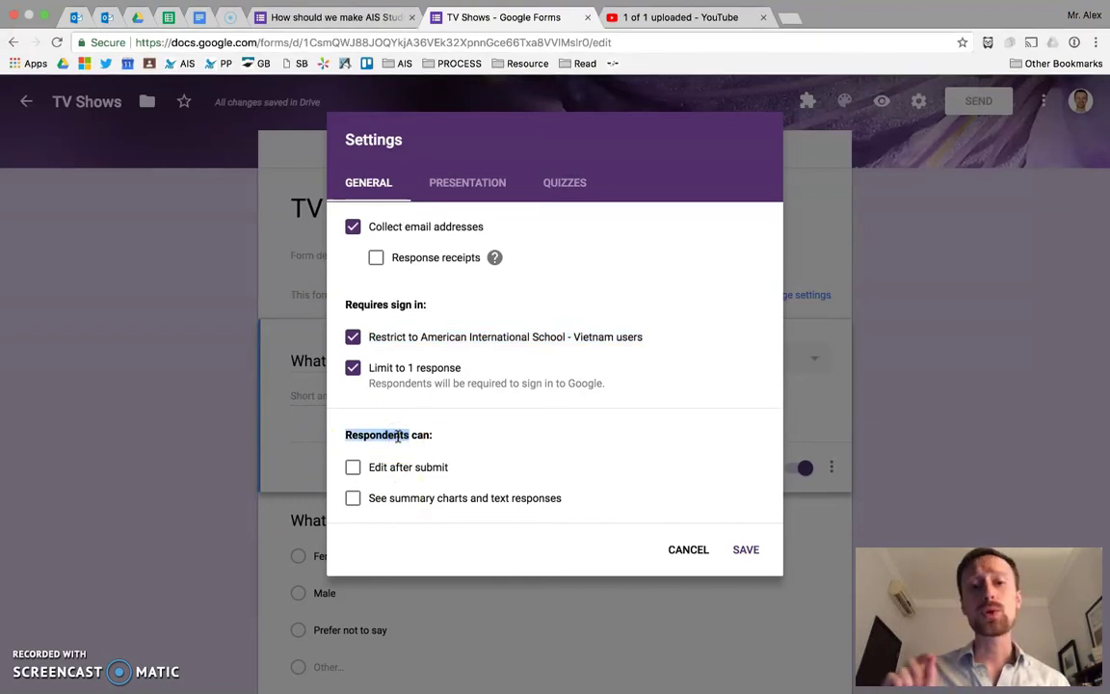
click(353, 467)
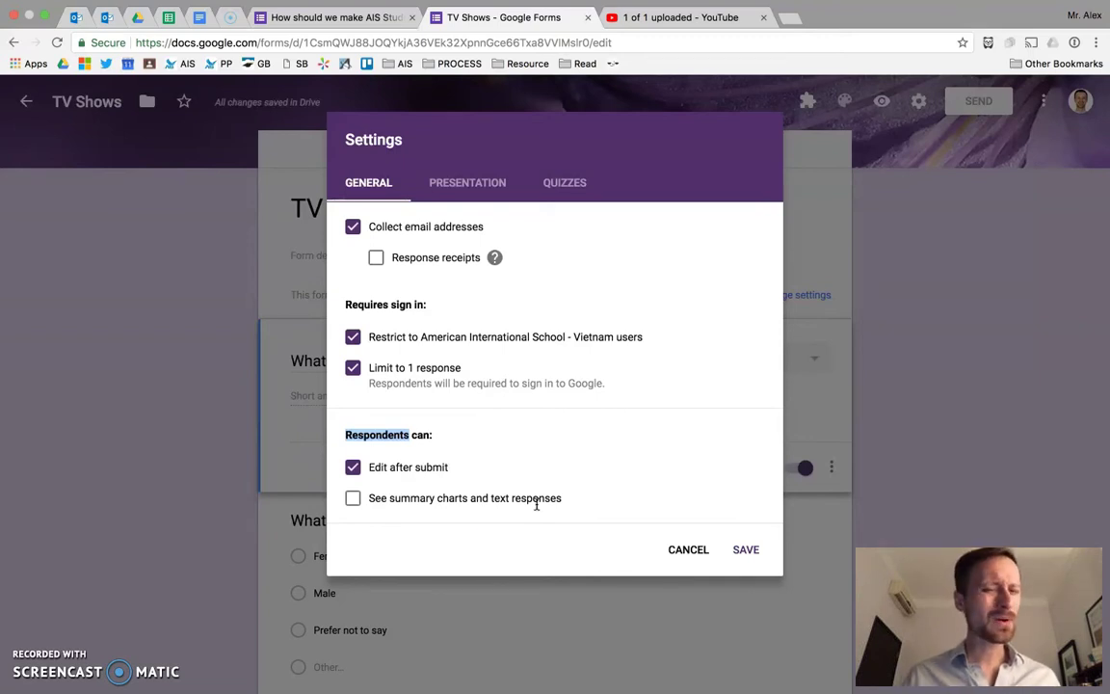
click(443, 467)
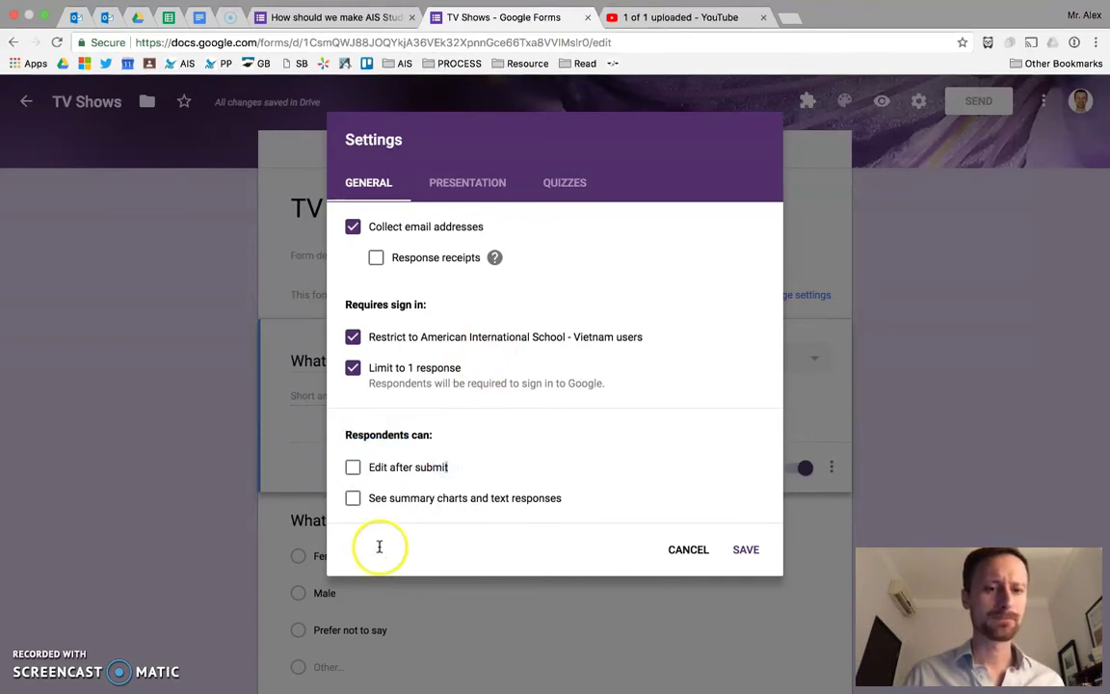
click(352, 466)
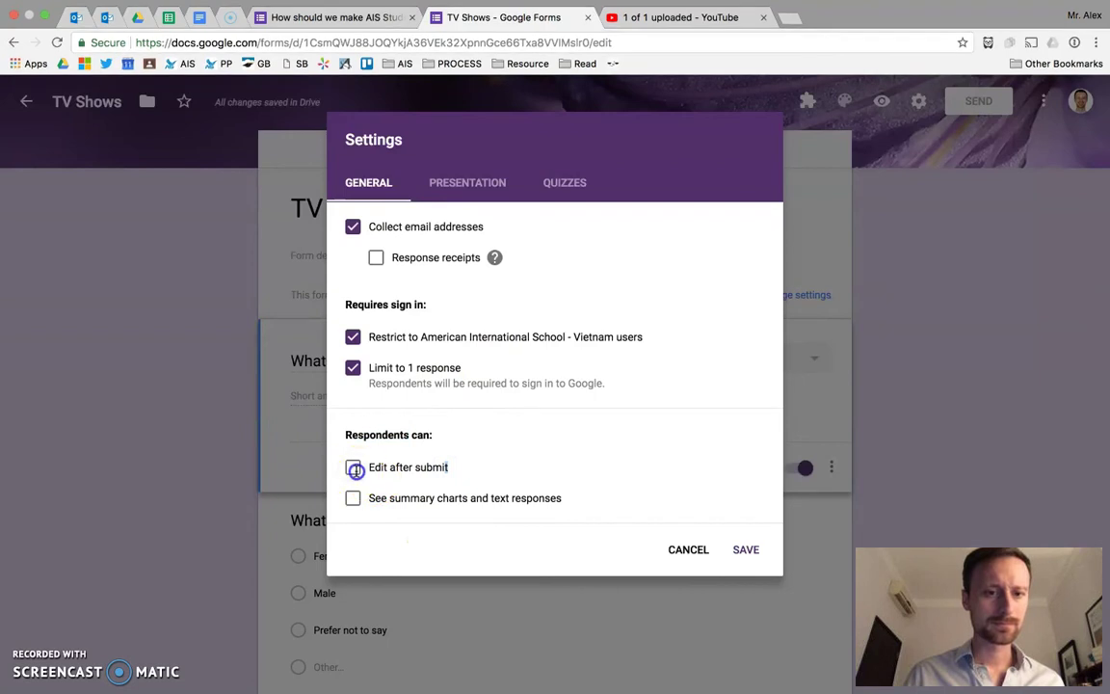
Step: In the presentation settings, turn on the progress bar and toggle shuffling of the question order on and back off
click(460, 182)
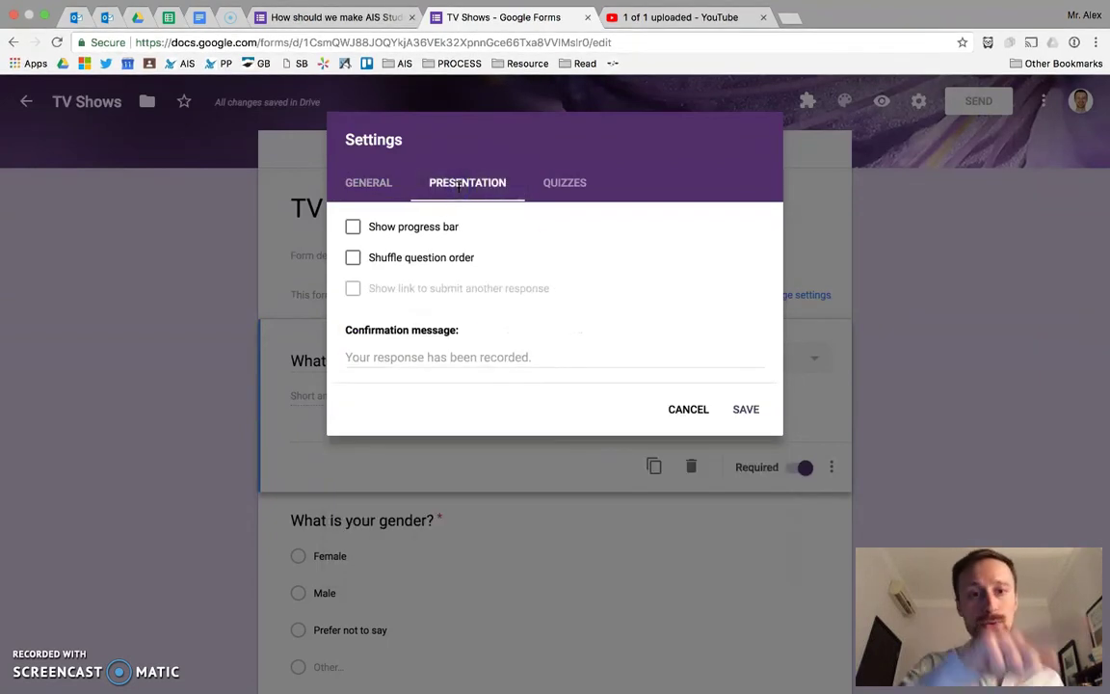
click(352, 227)
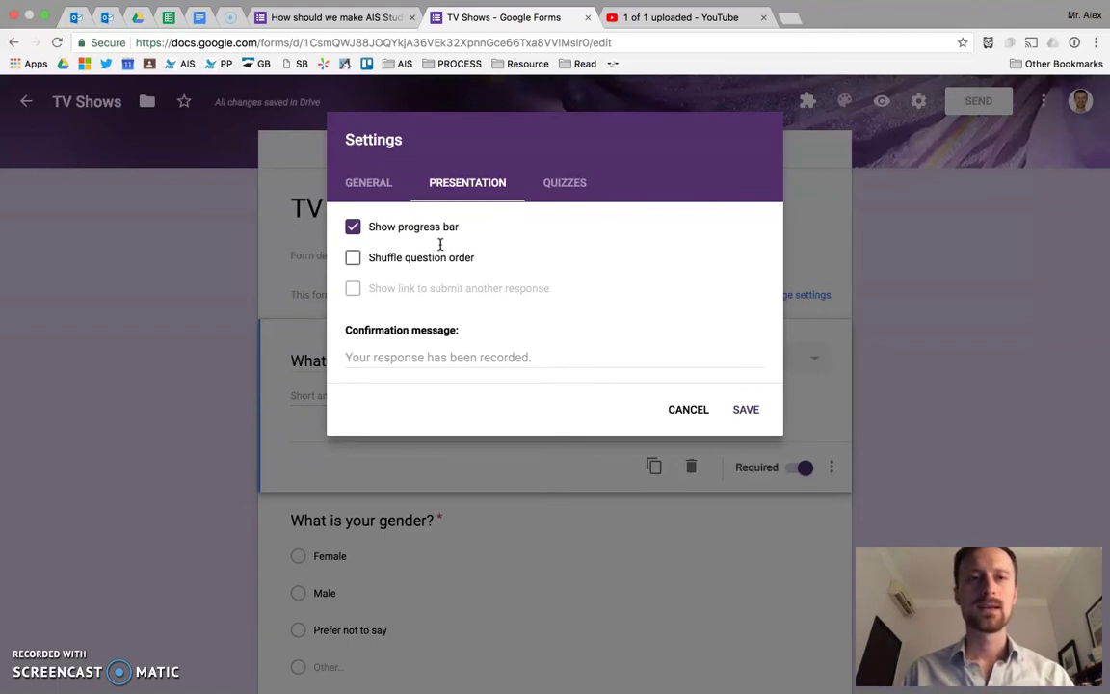
click(352, 257)
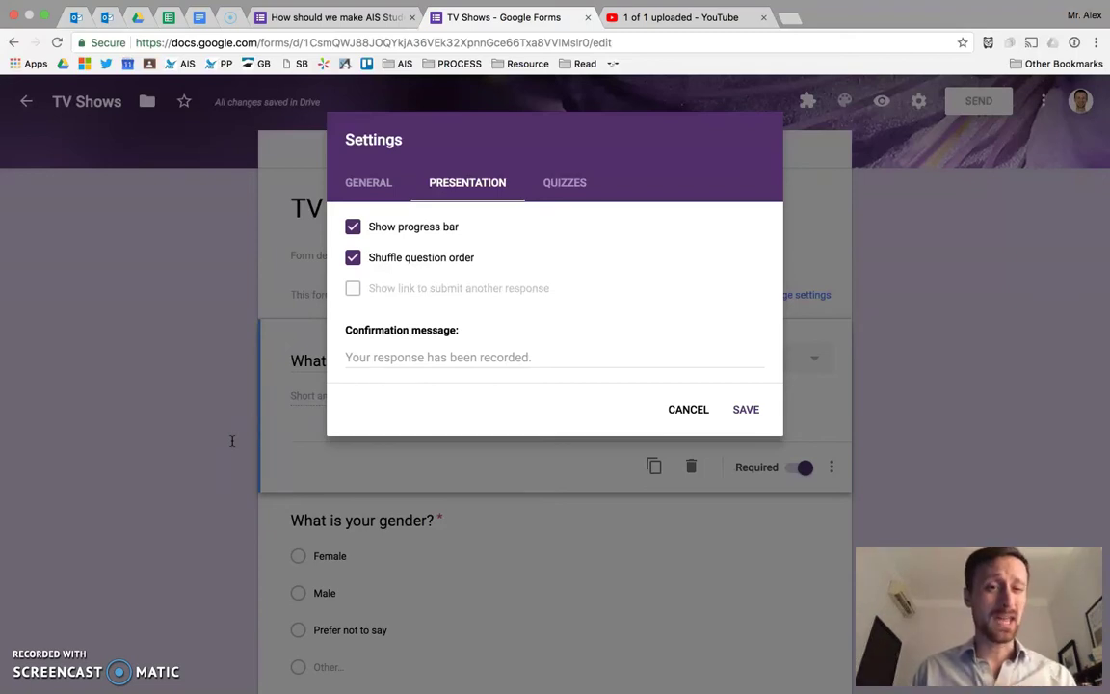
click(353, 258)
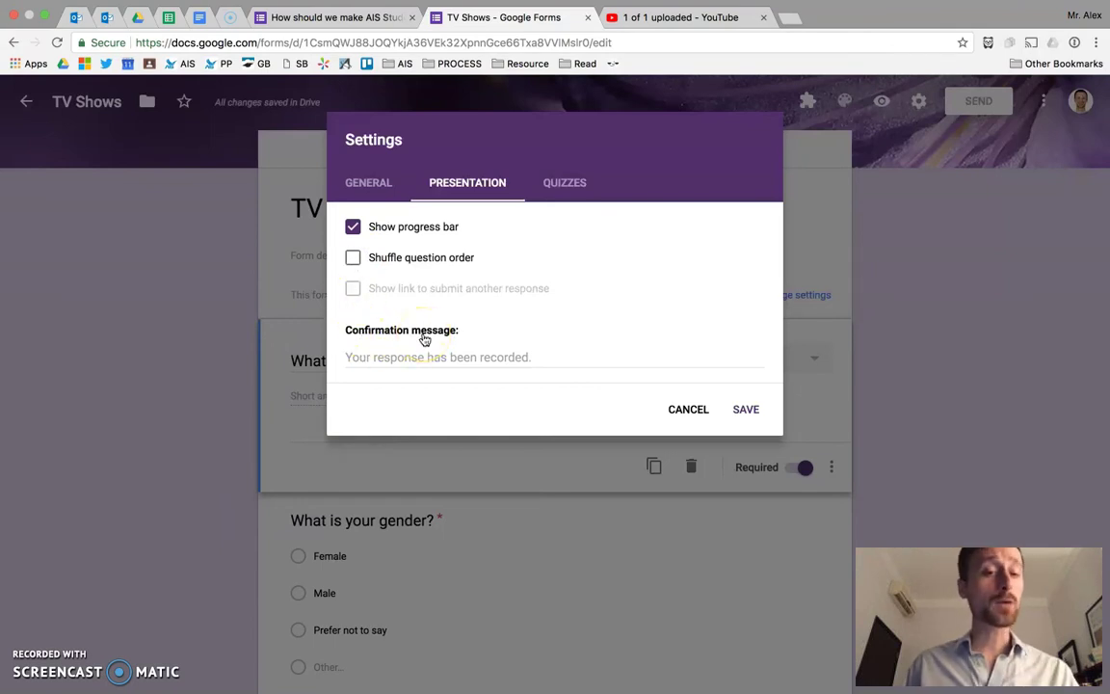
Step: Set the confirmation message to "Thank you very much for taking the survey, we really appreciate it!"
click(366, 363)
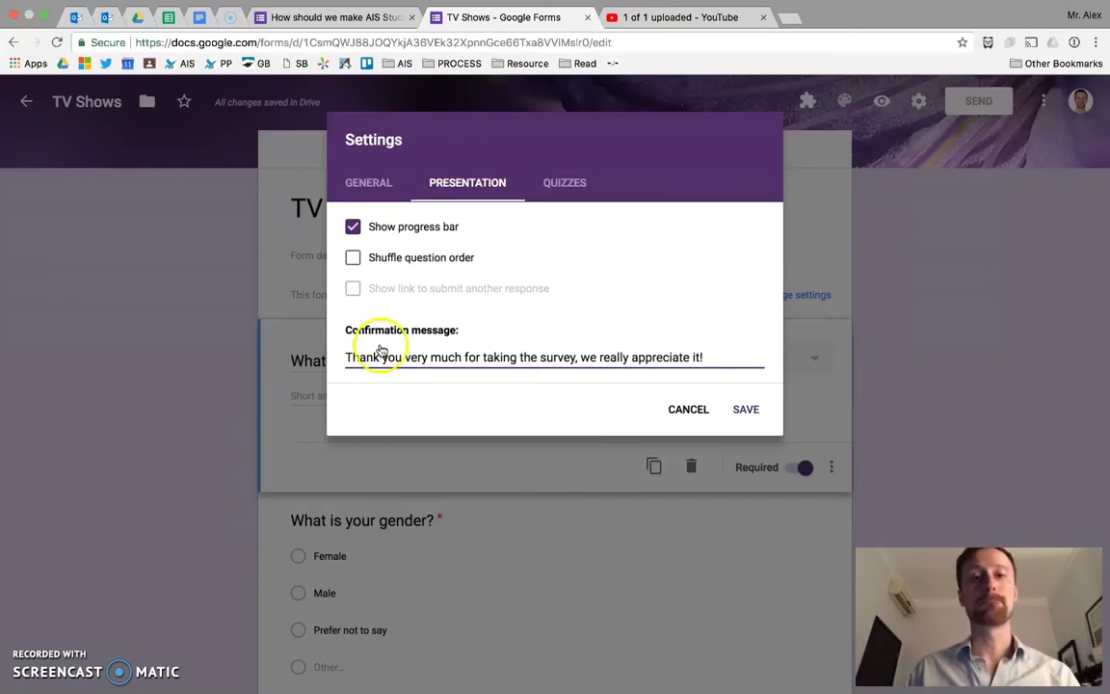
Step: In the quiz settings, toggle making the form a quiz on and back off, and save the form settings
click(558, 182)
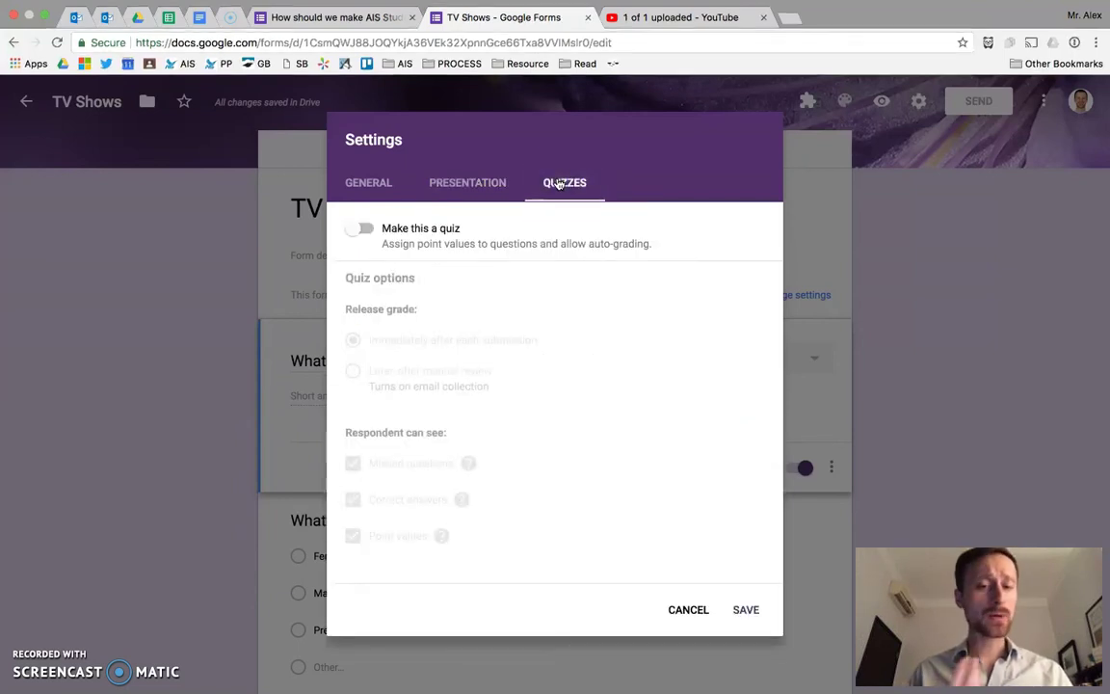
click(363, 231)
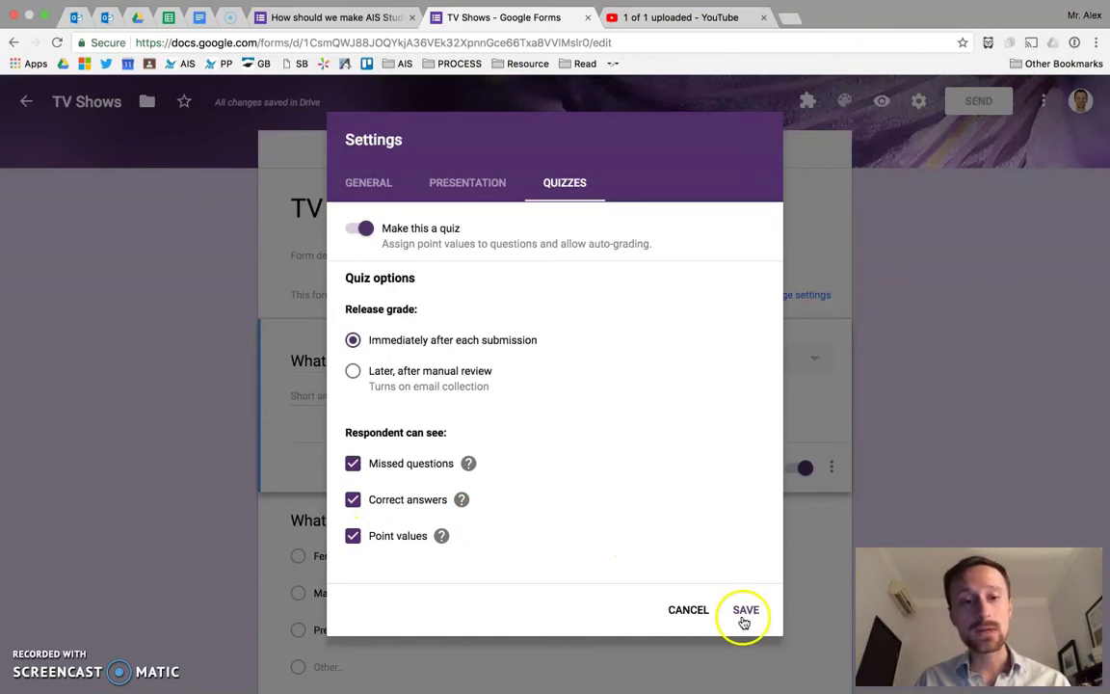
click(354, 228)
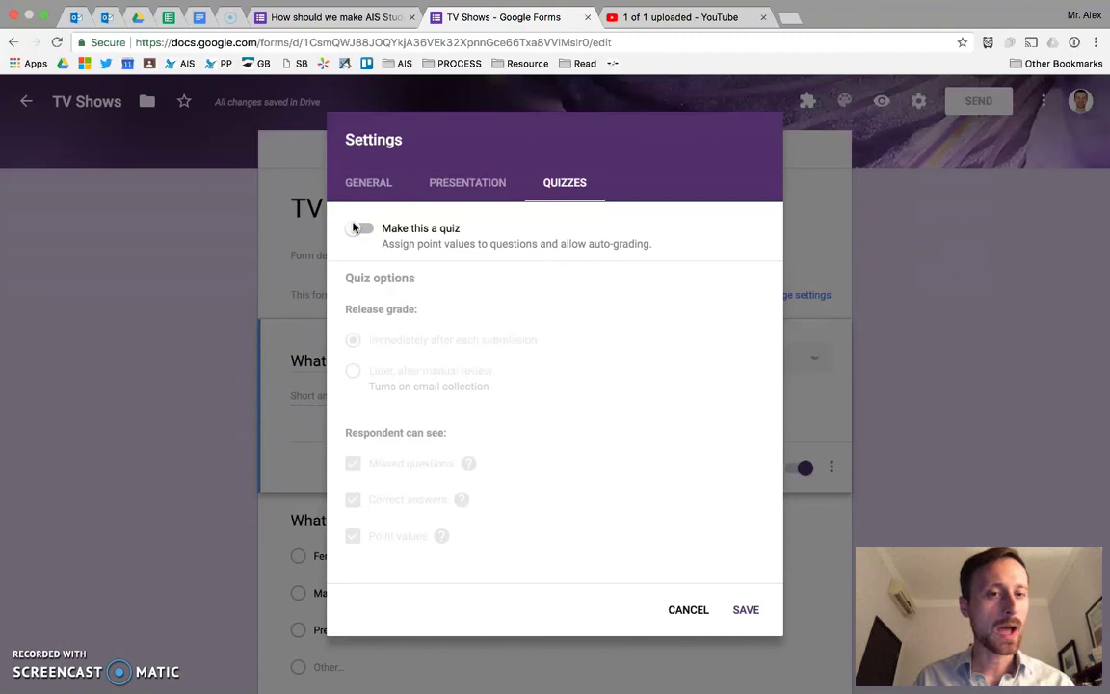
click(746, 610)
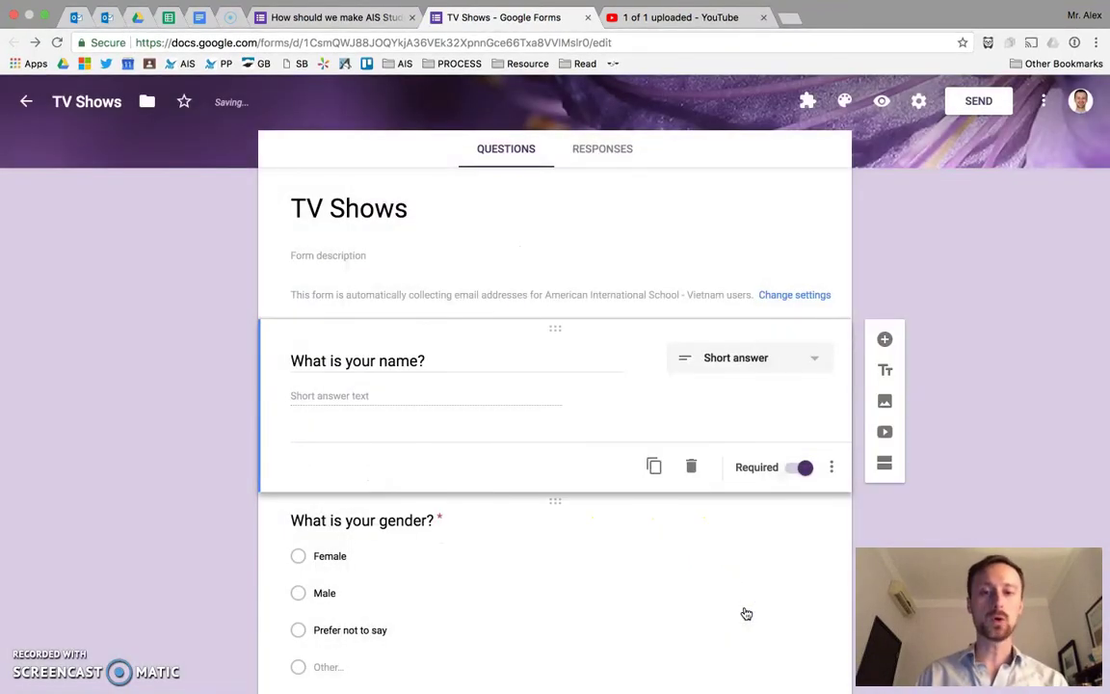
Step: Switch to the Keynote slides, highlight the "Sending your form to others" bullet and return to the TV Shows form
key(ctrl+Right)
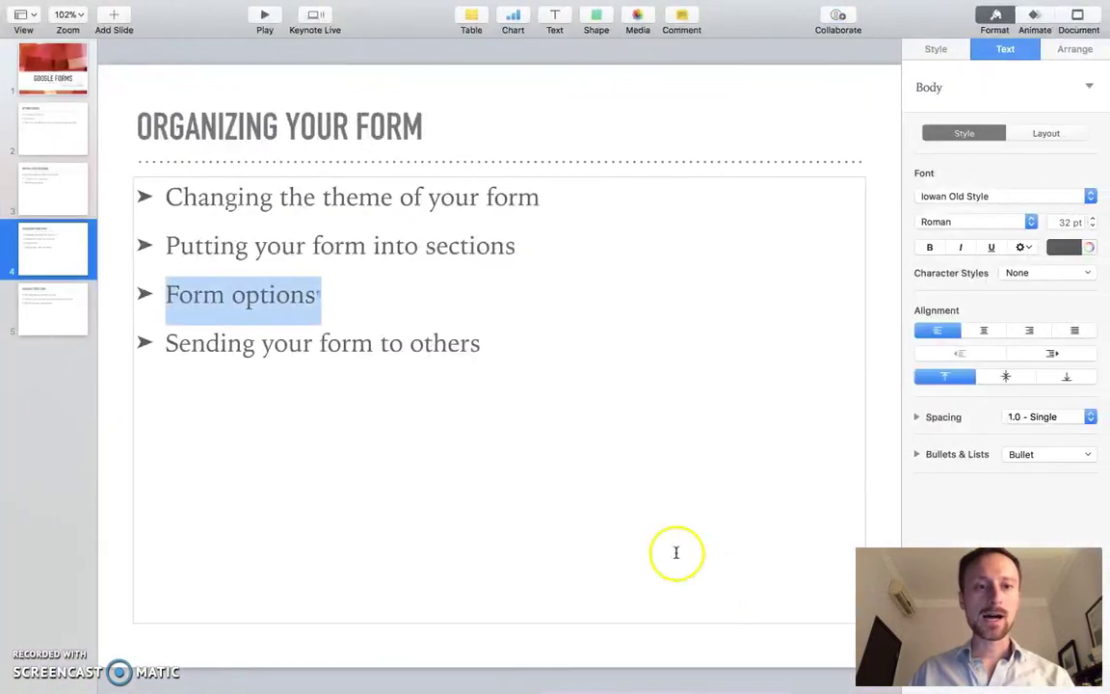
triple_click(203, 345)
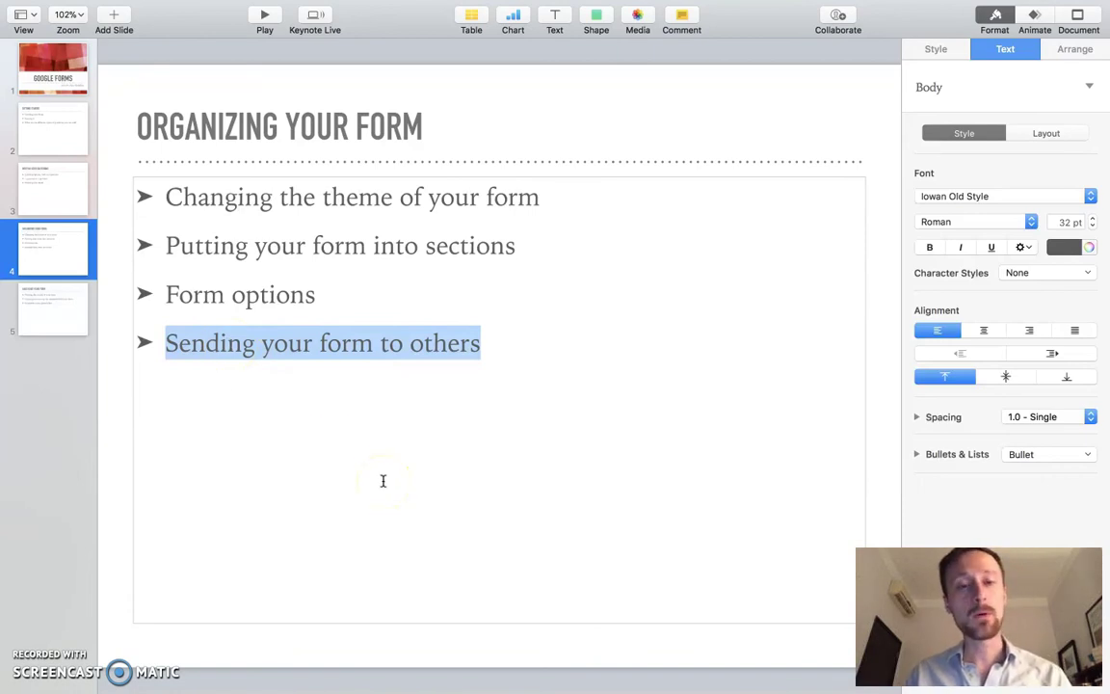
key(ctrl+Left)
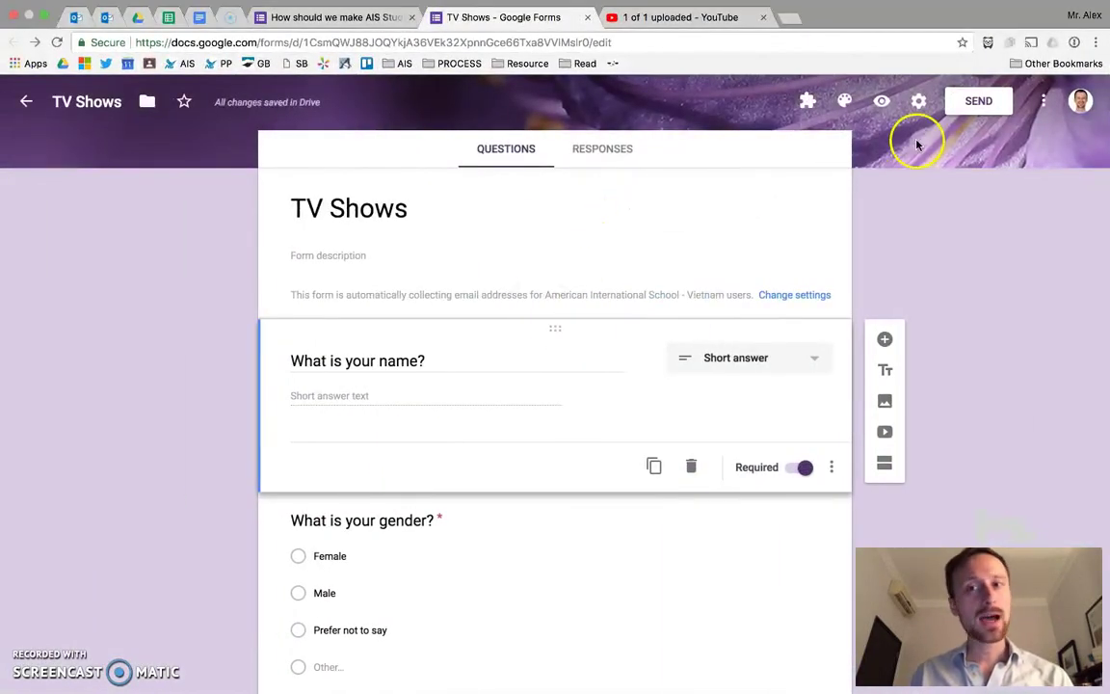
Step: Copy the shortened URL for sending the form and close the sending options
click(996, 106)
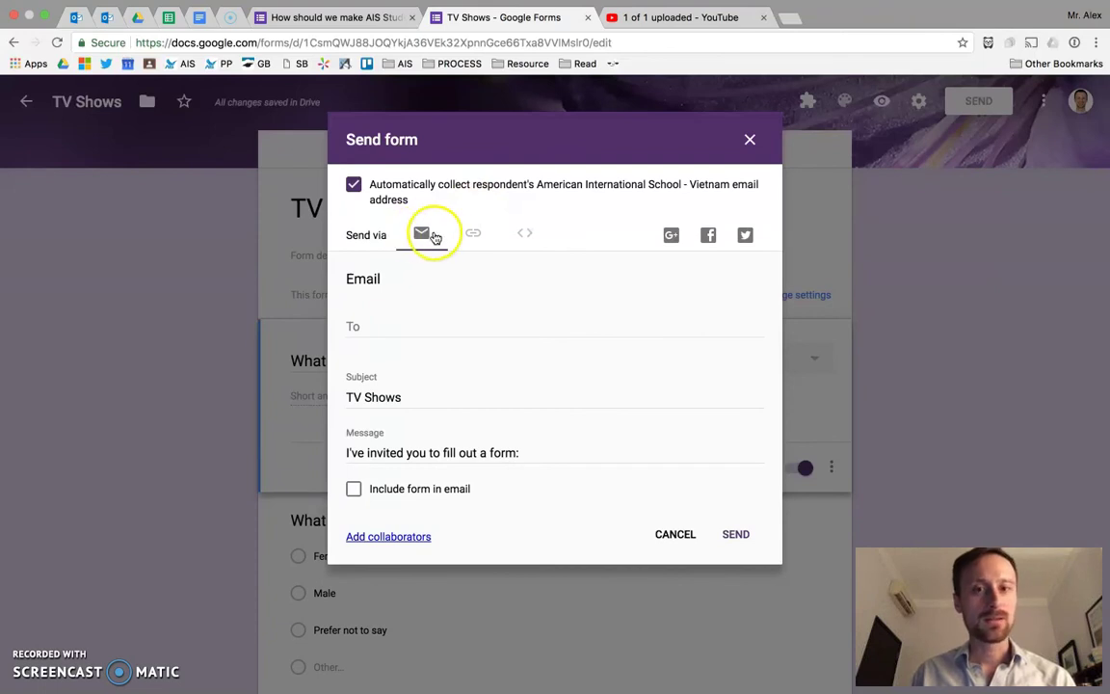
click(473, 236)
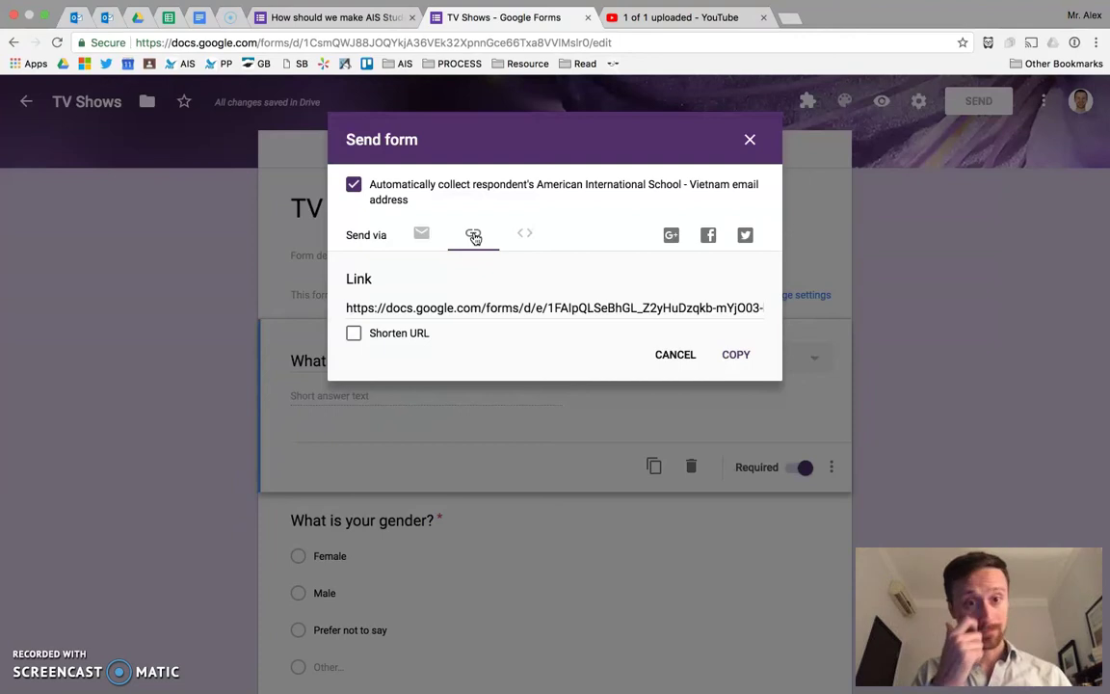
click(459, 309)
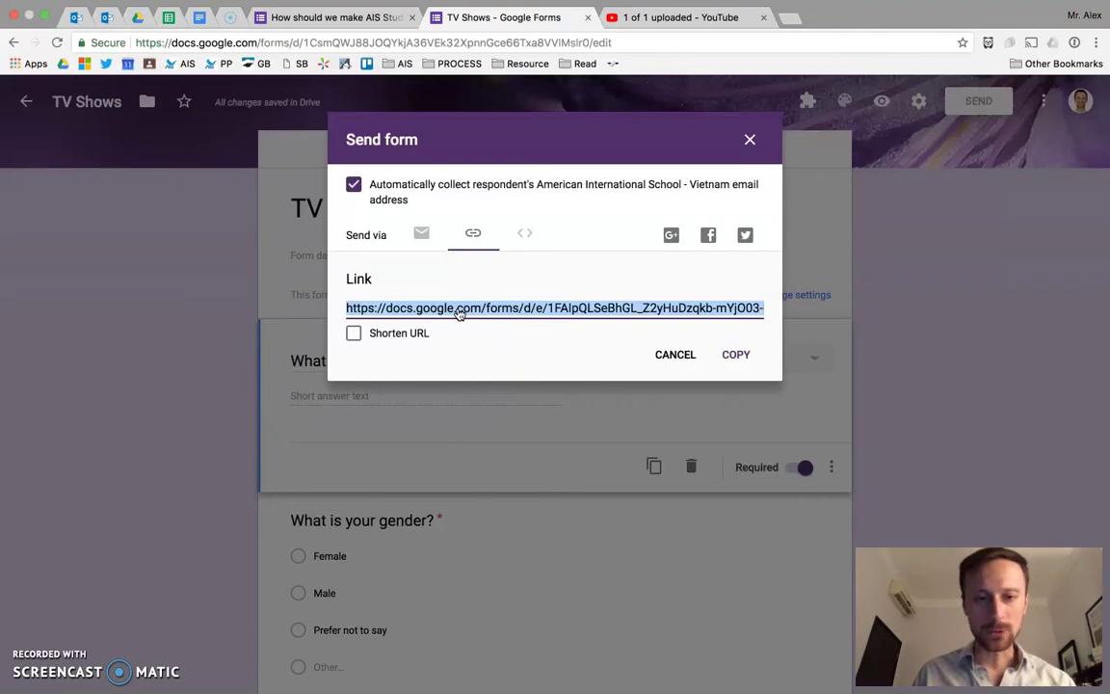
click(375, 337)
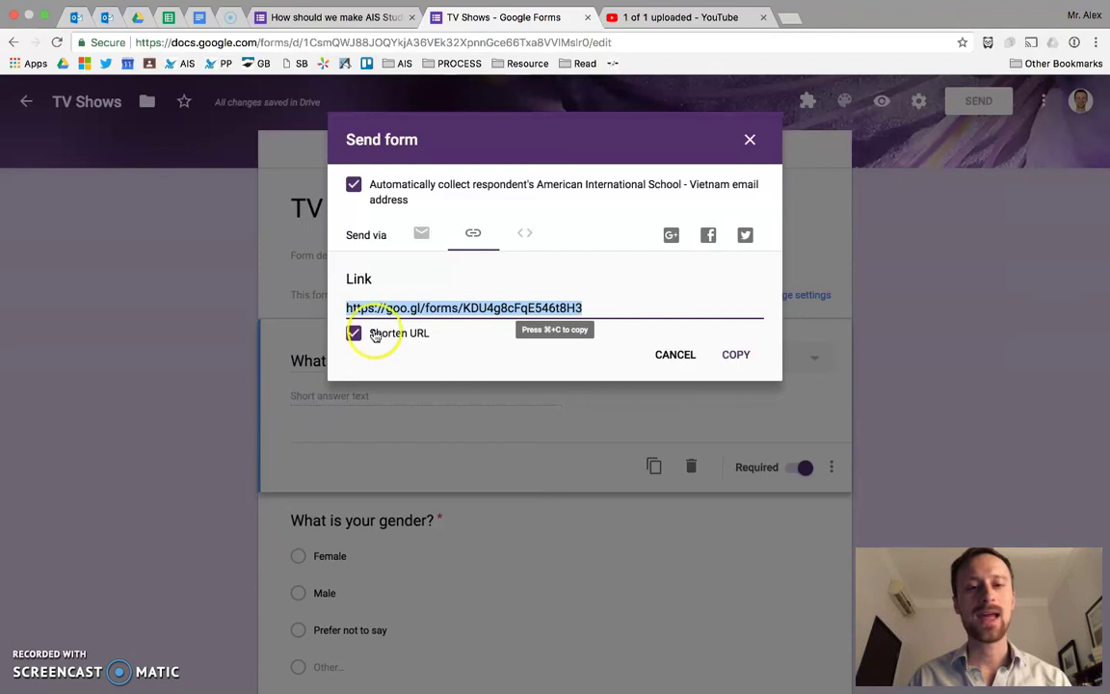
click(753, 369)
click(749, 142)
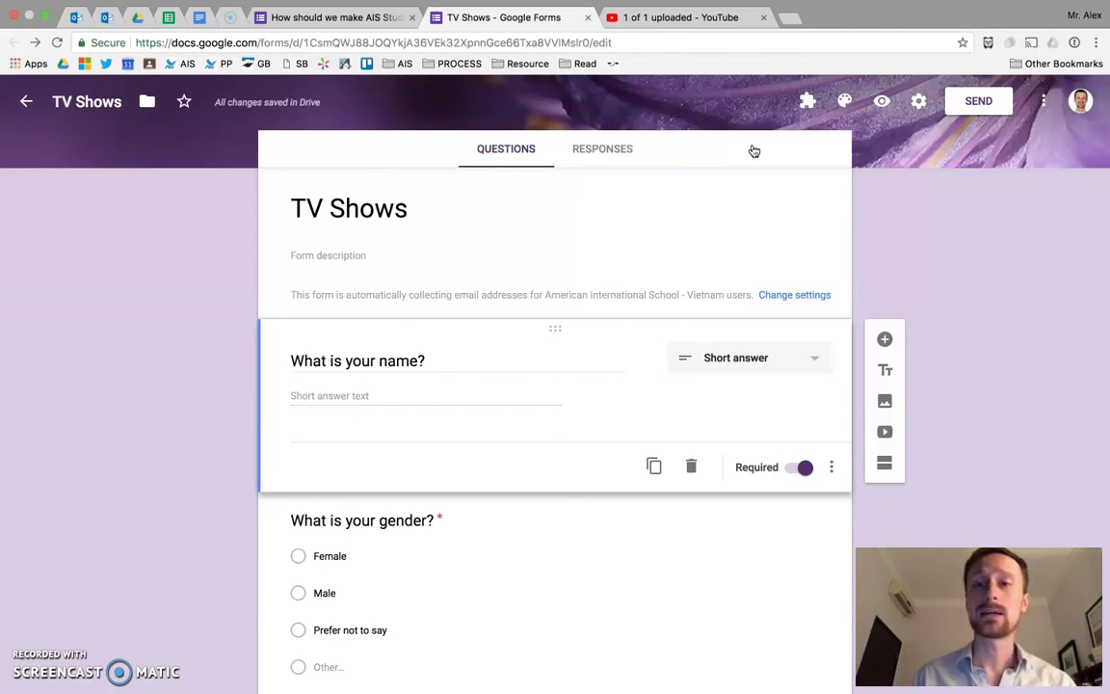
Step: Load the copied form link in a new browser tab and check the email recording notice under the form title
click(788, 19)
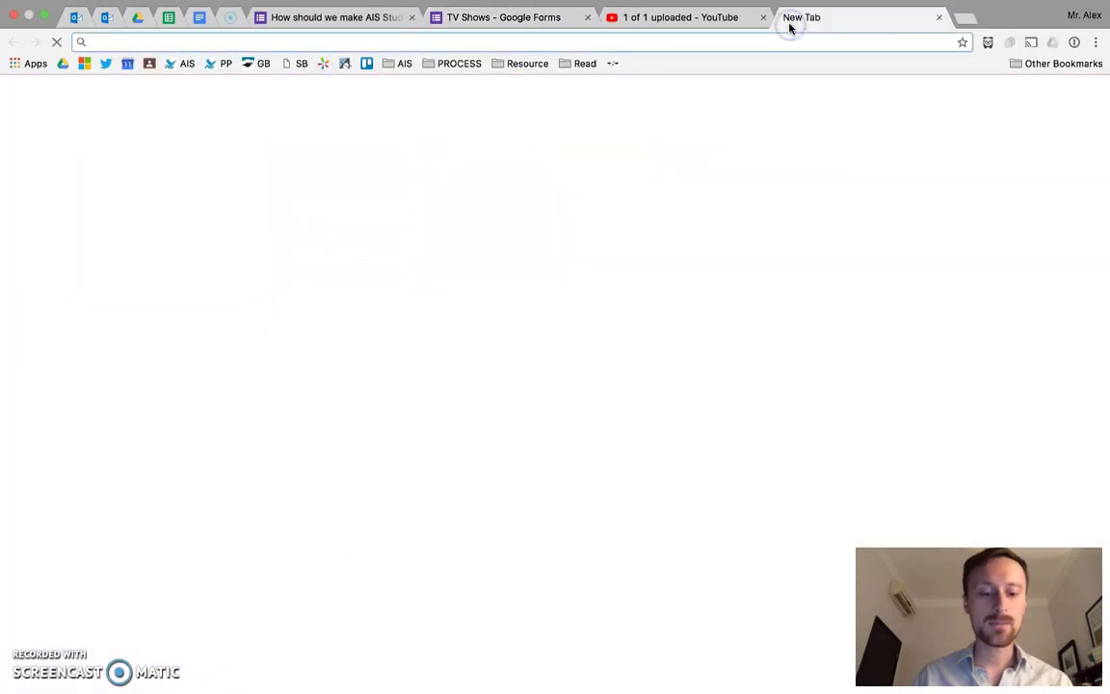
key(super+v)
key(Return)
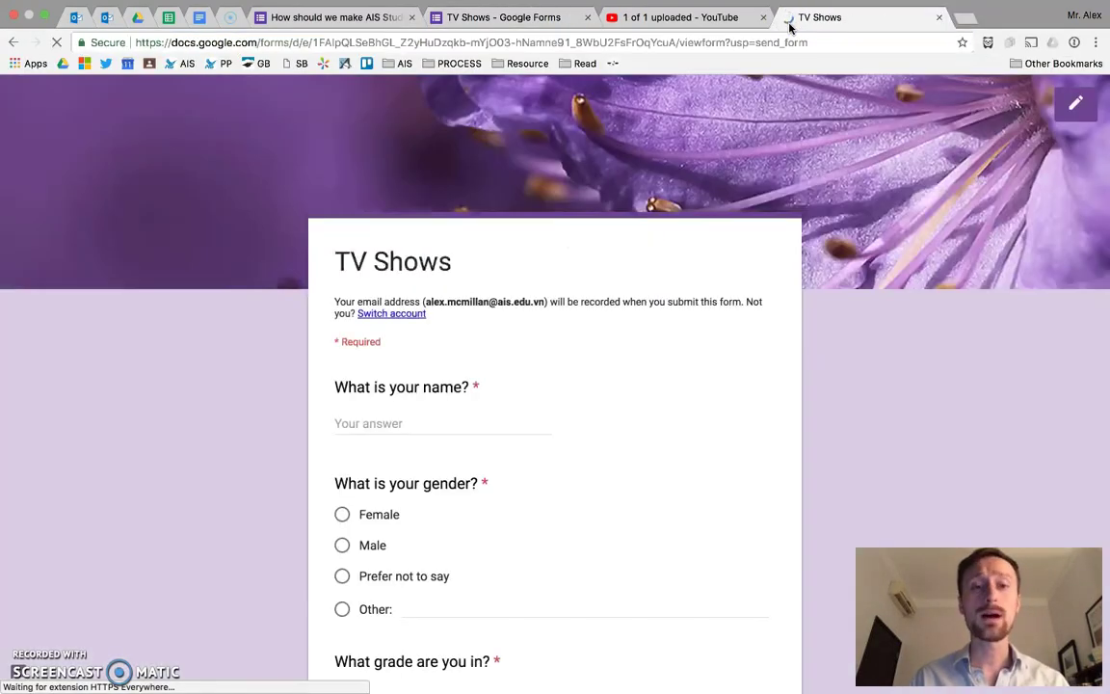
scroll(299, 327, down, 1)
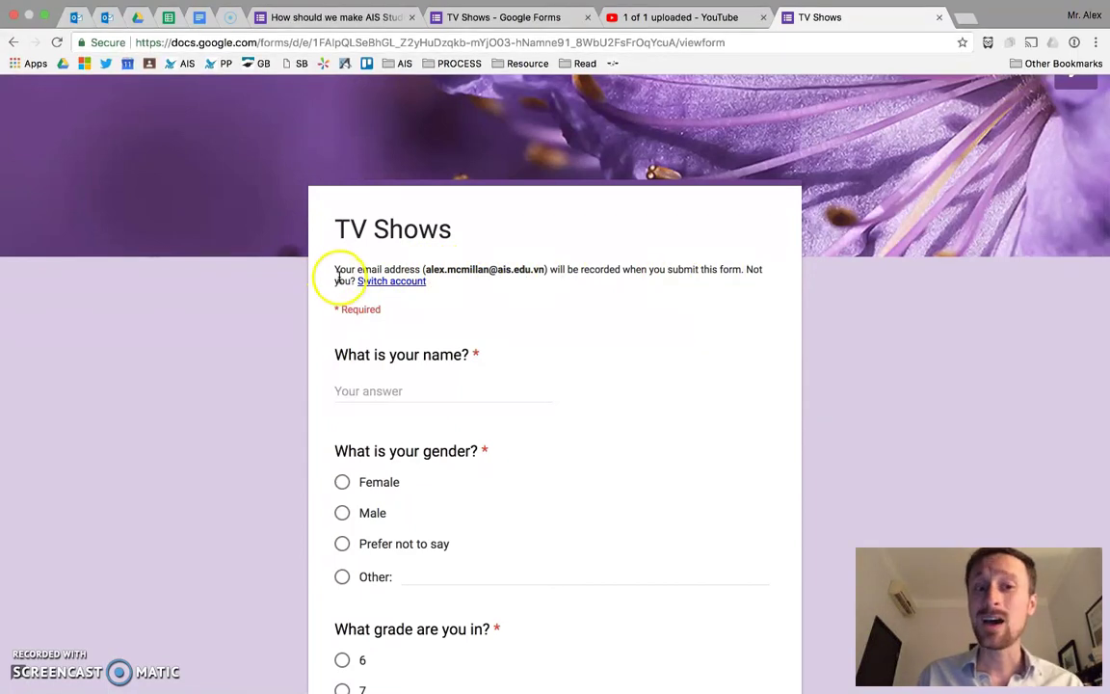
scroll(372, 285, down, 3)
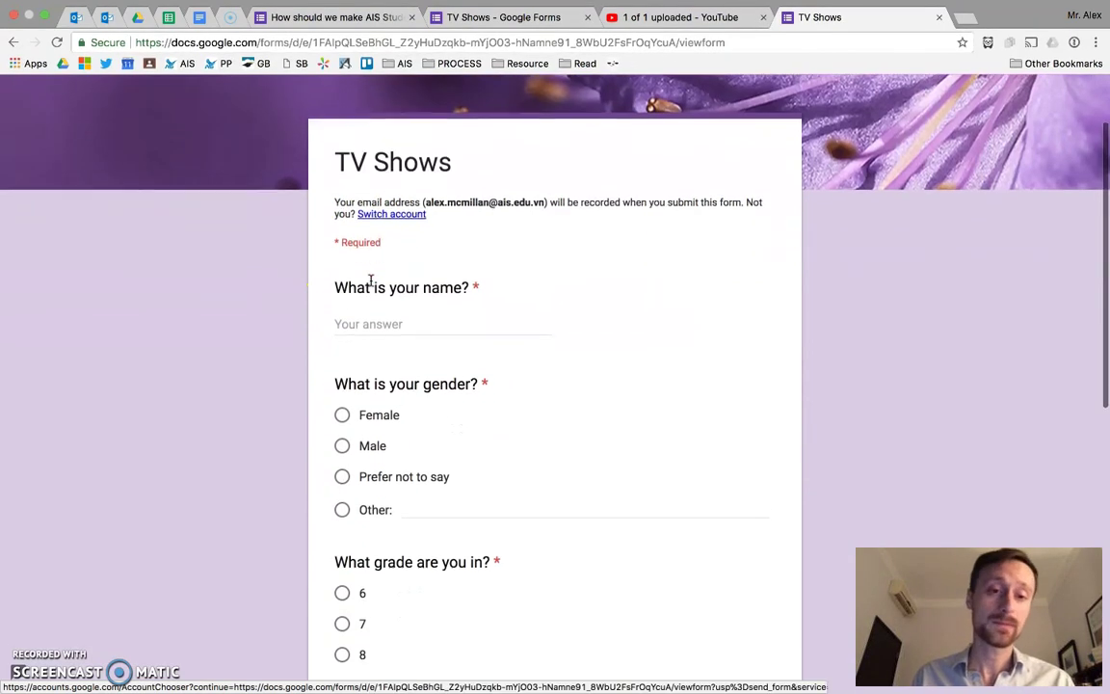
Step: Fill in the first page with the respondent's name, gender Female, grade 6 and age 10, and continue to the second page
click(396, 269)
text(Alex)
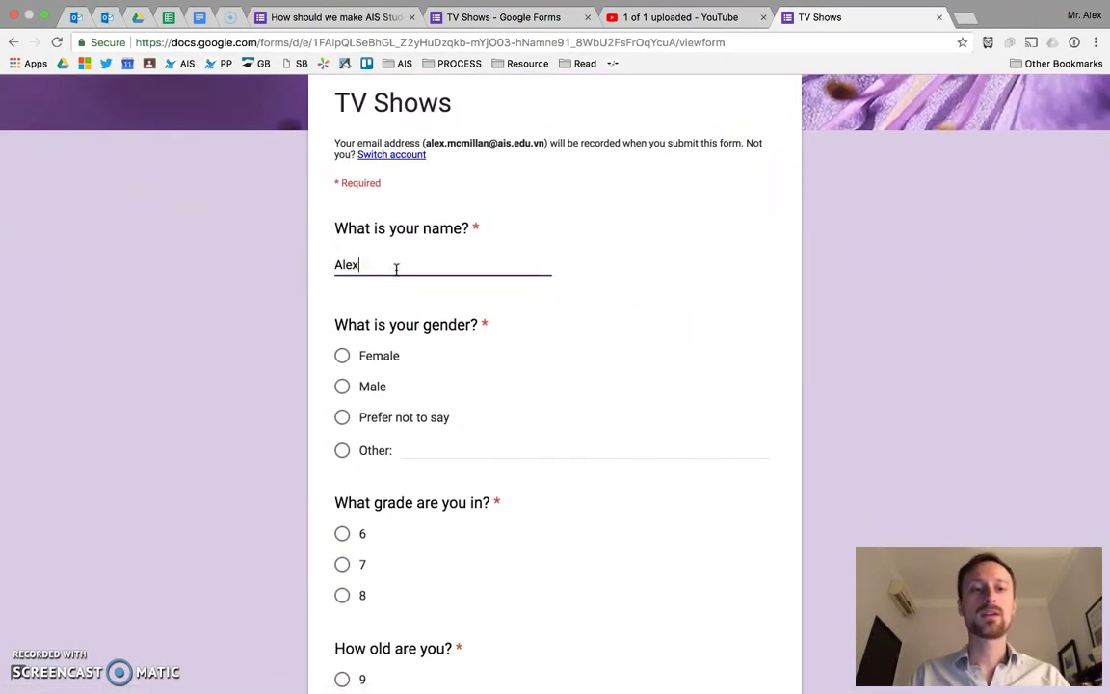
click(341, 353)
scroll(342, 358, down, 3)
click(342, 379)
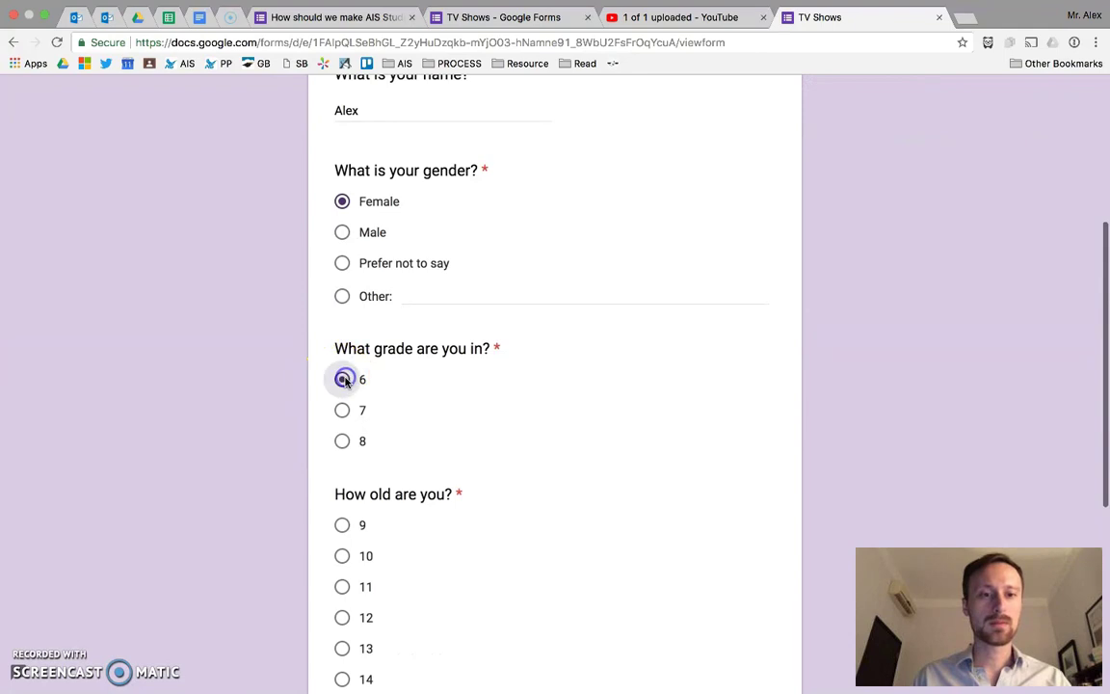
scroll(342, 383, down, 3)
click(345, 417)
scroll(347, 416, down, 5)
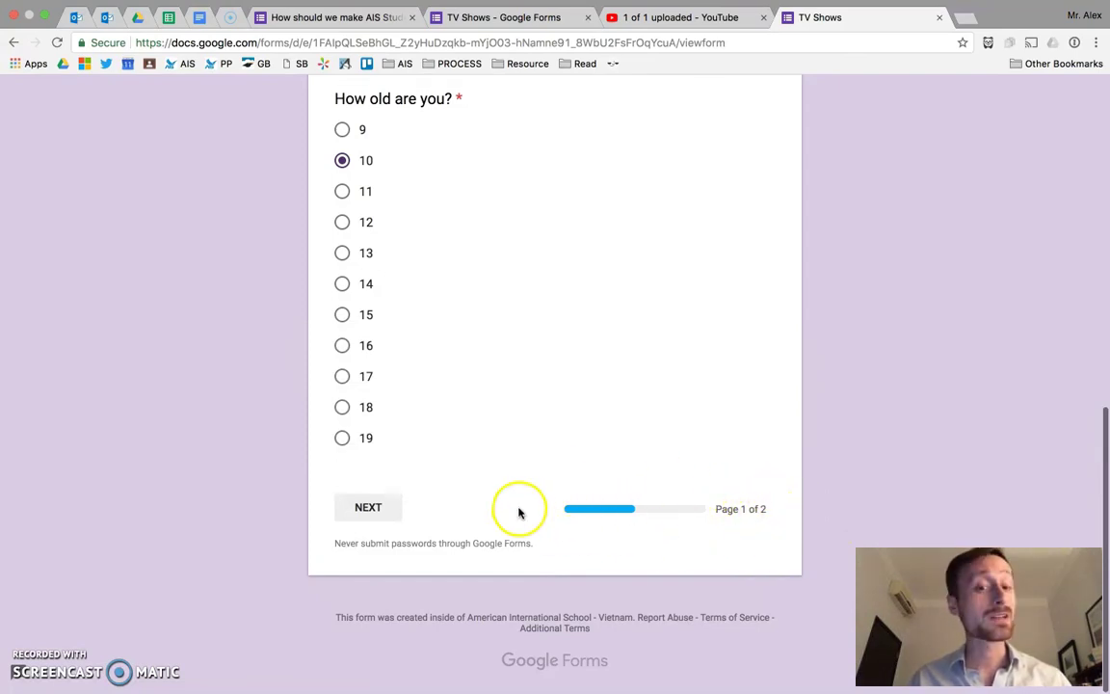
click(372, 509)
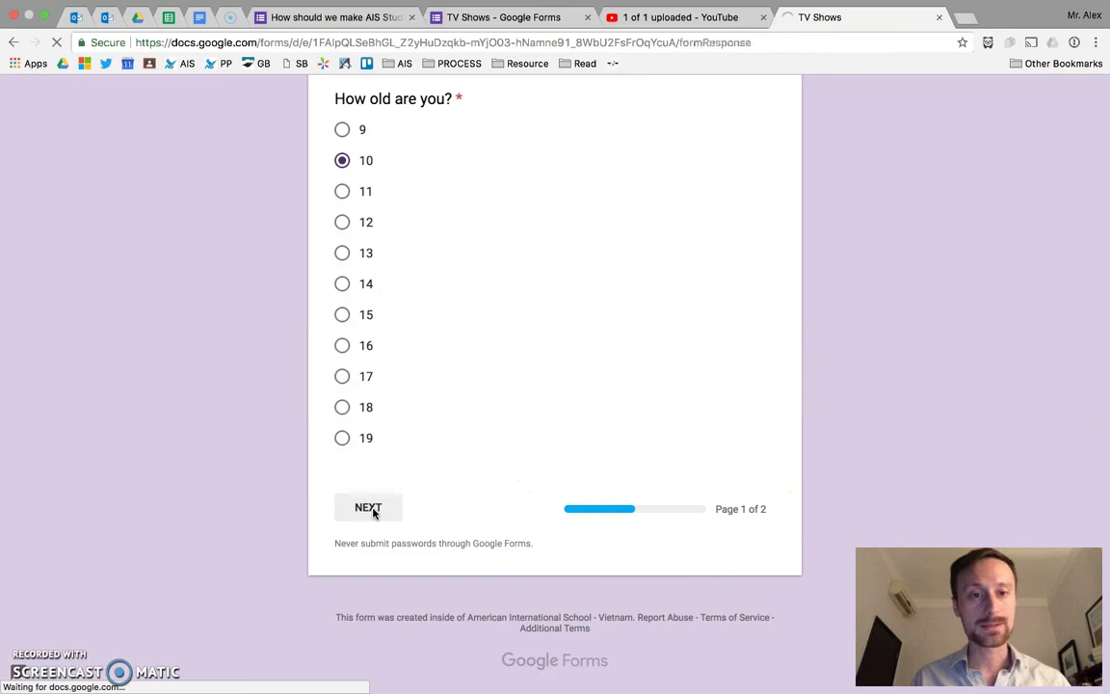
Step: Answer the favorite show question with "I like Bleach"
scroll(372, 511, down, 3)
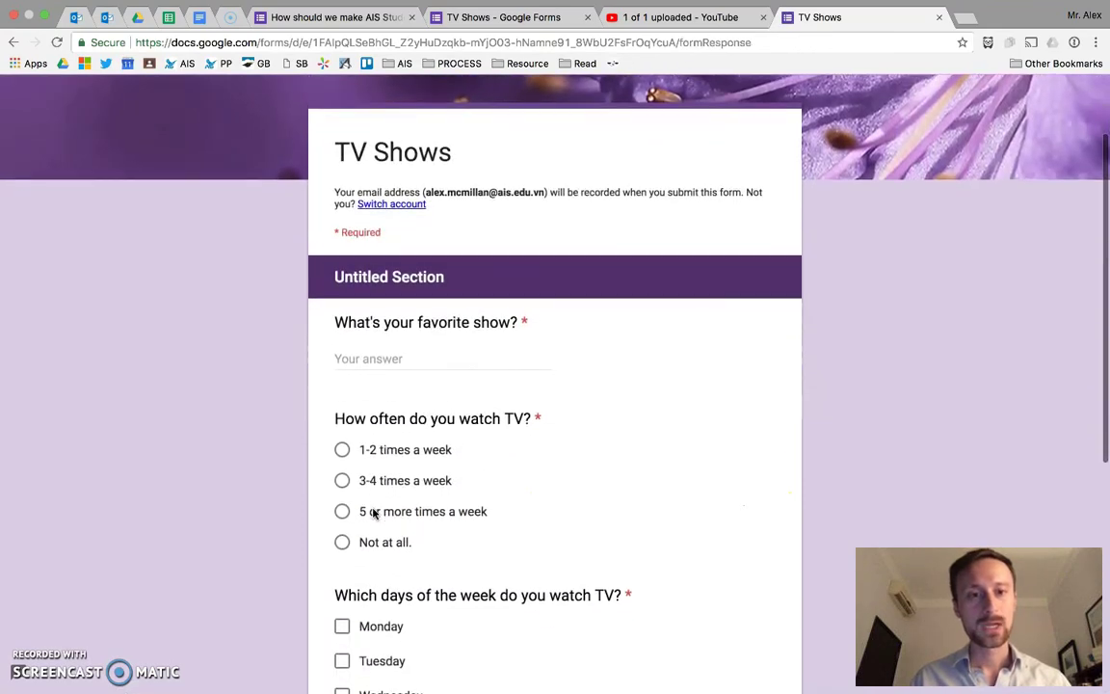
click(414, 309)
text(A)
key(BackSpace)
text(I like Bleach)
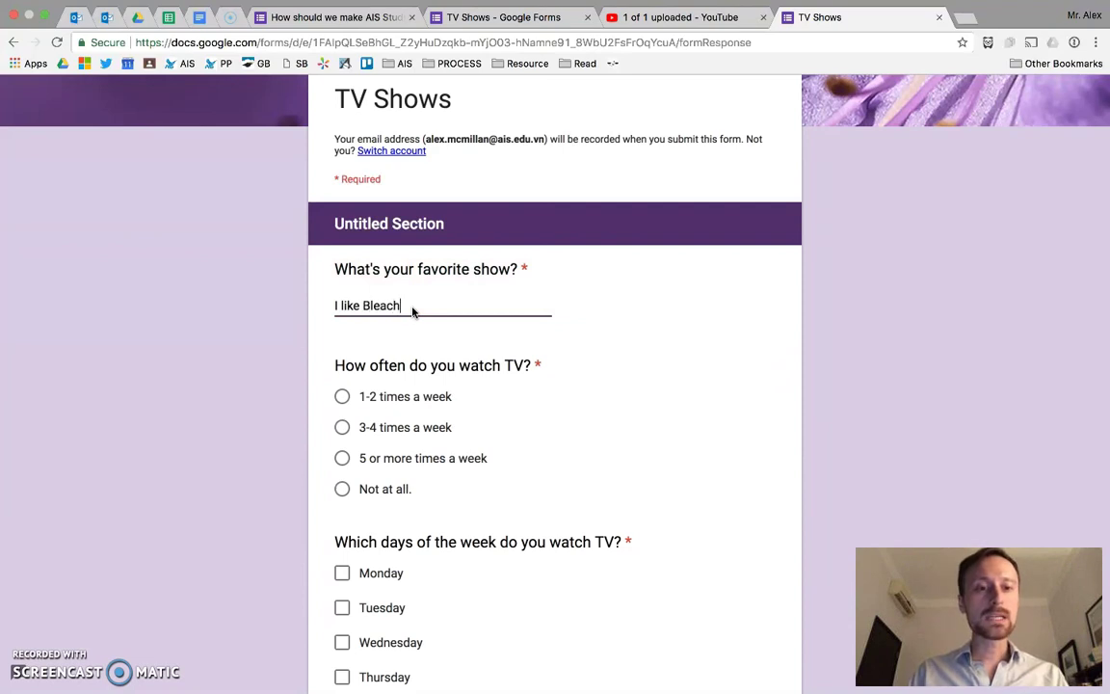
Step: Choose 3-4 times a week for TV watching, mark Monday and Friday as the viewing days, and submit the form
scroll(305, 389, down, 2)
click(342, 317)
click(341, 464)
scroll(338, 467, down, 2)
click(341, 460)
scroll(339, 461, down, 1)
click(442, 589)
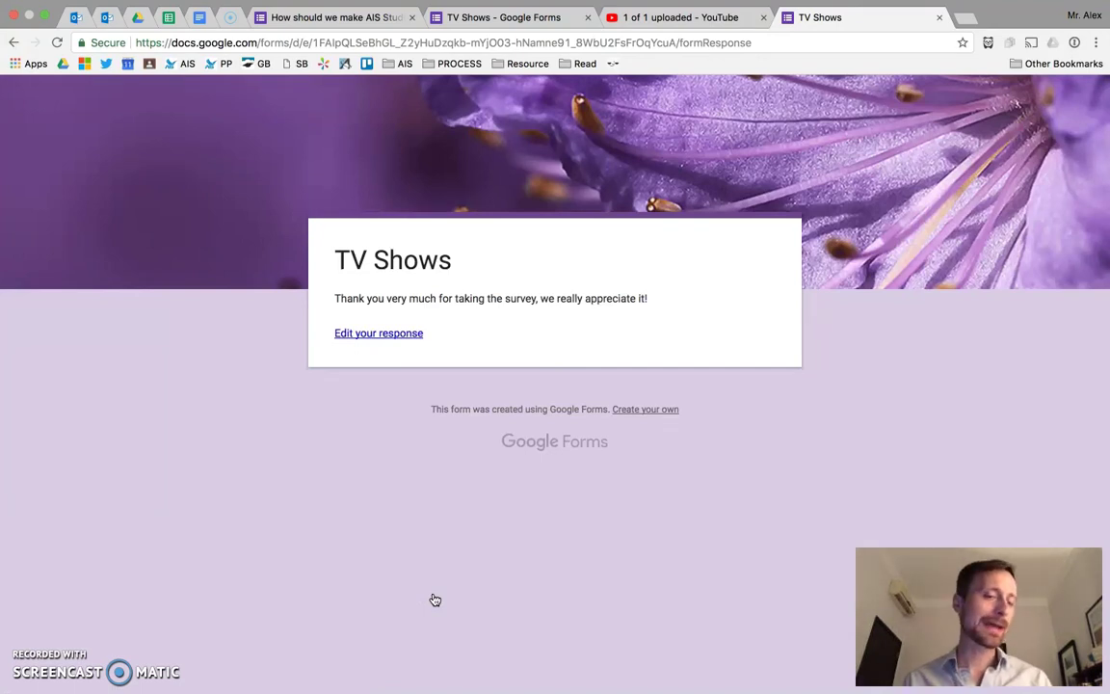
Step: Edit the submitted response to change the gender to Male and submit the form again
click(342, 337)
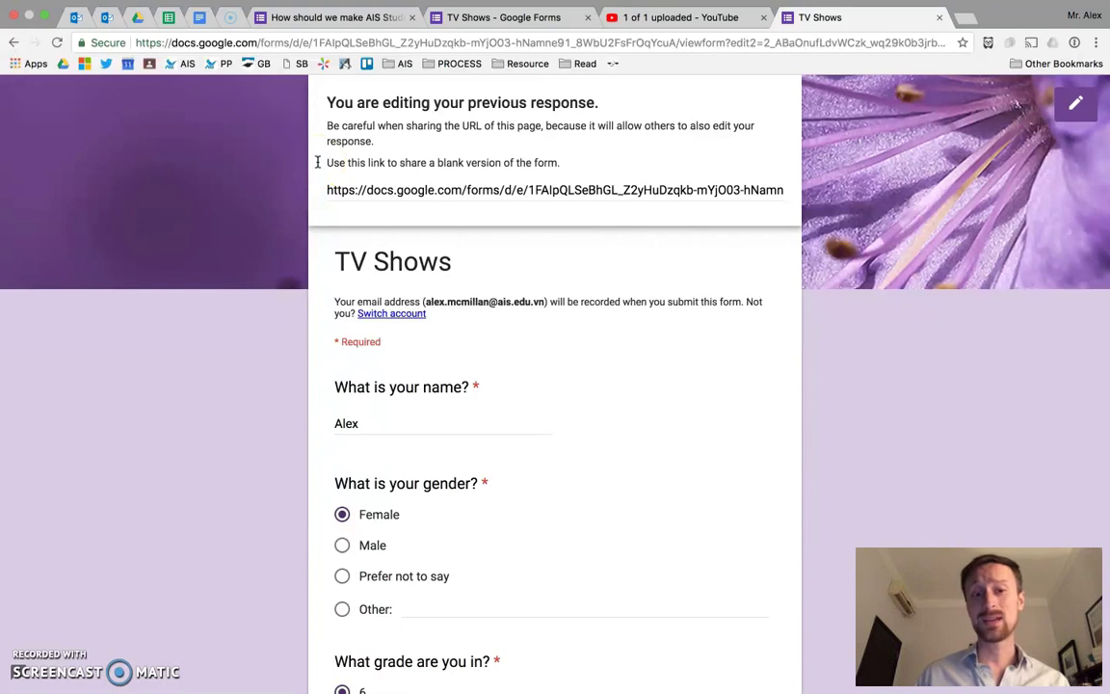
scroll(287, 244, down, 3)
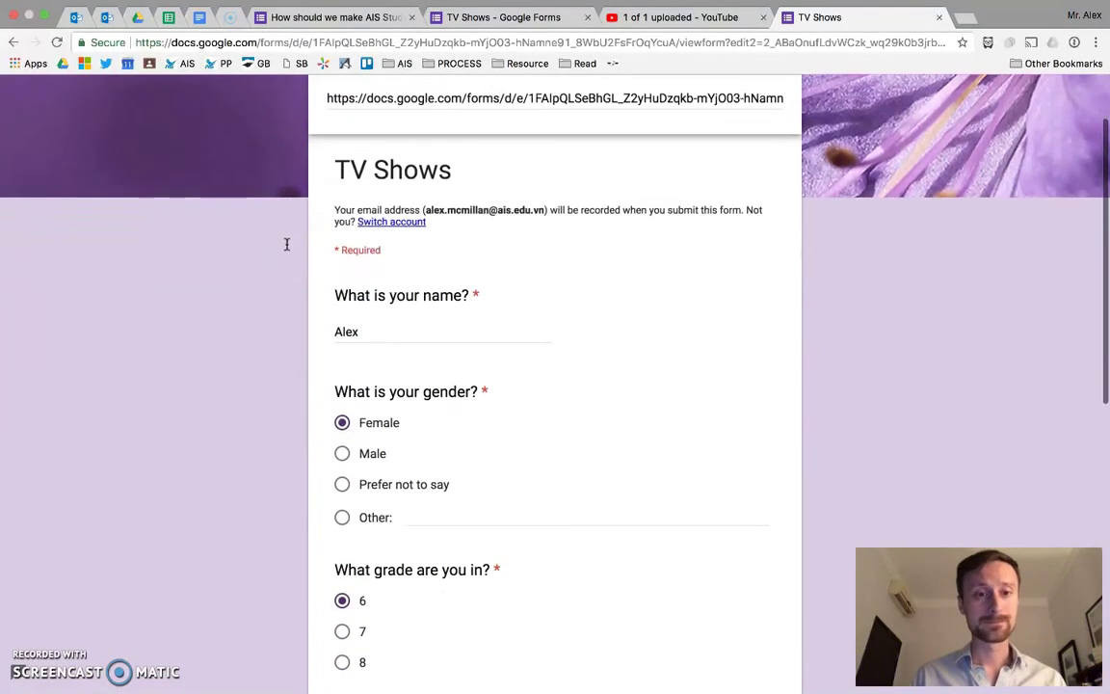
scroll(287, 243, down, 2)
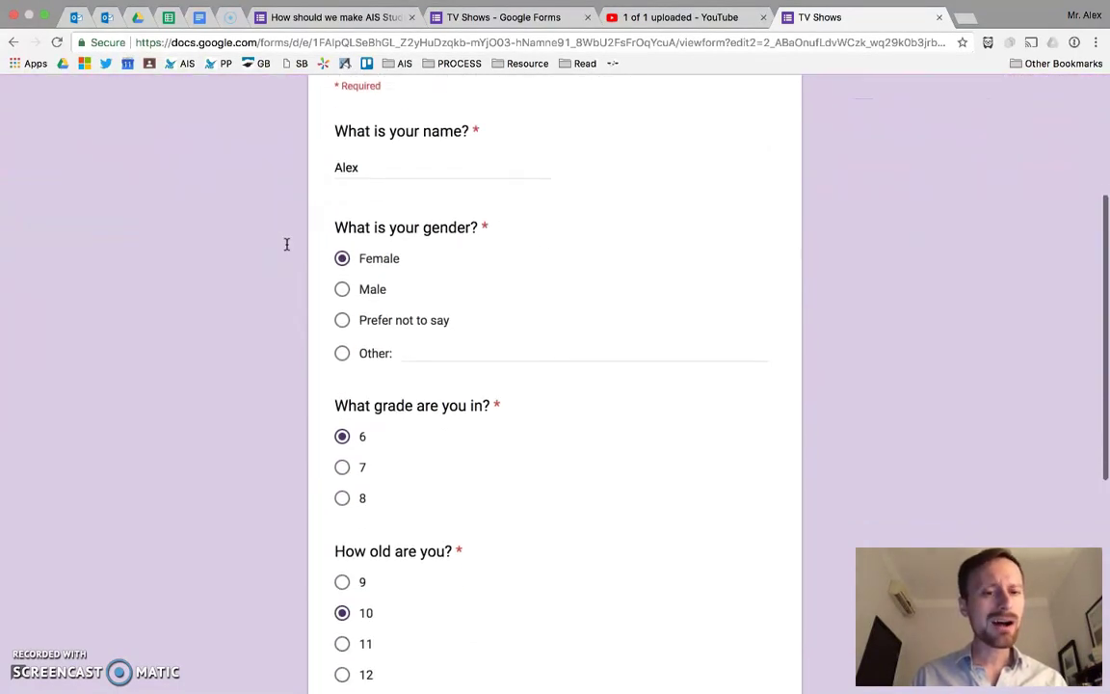
click(342, 261)
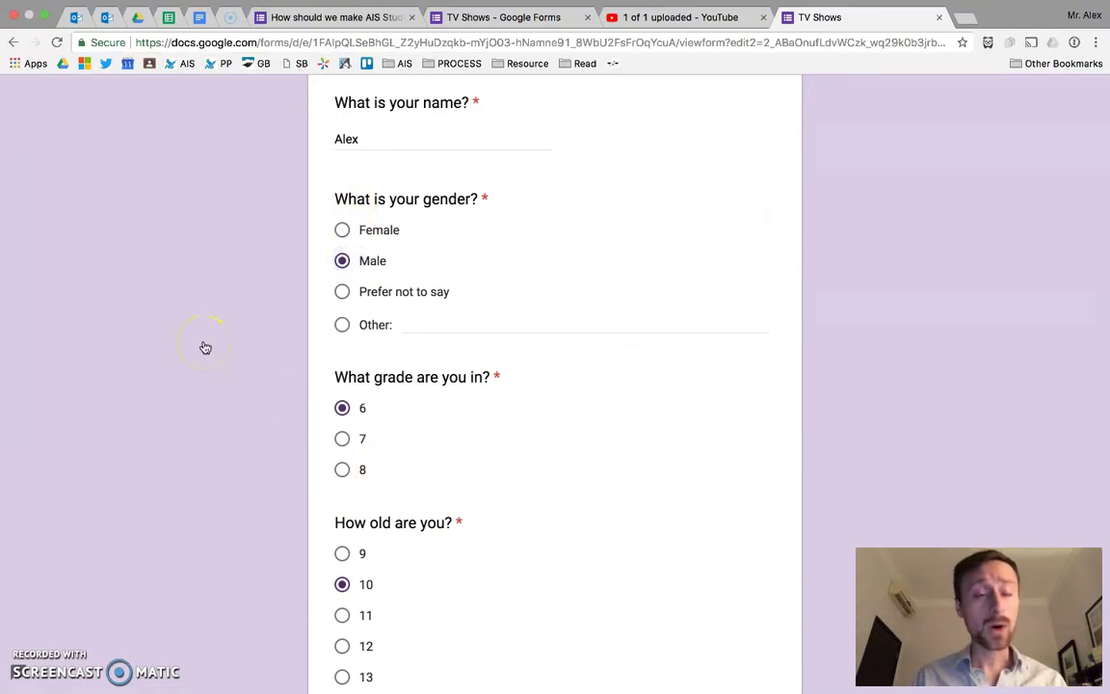
scroll(203, 347, down, 7)
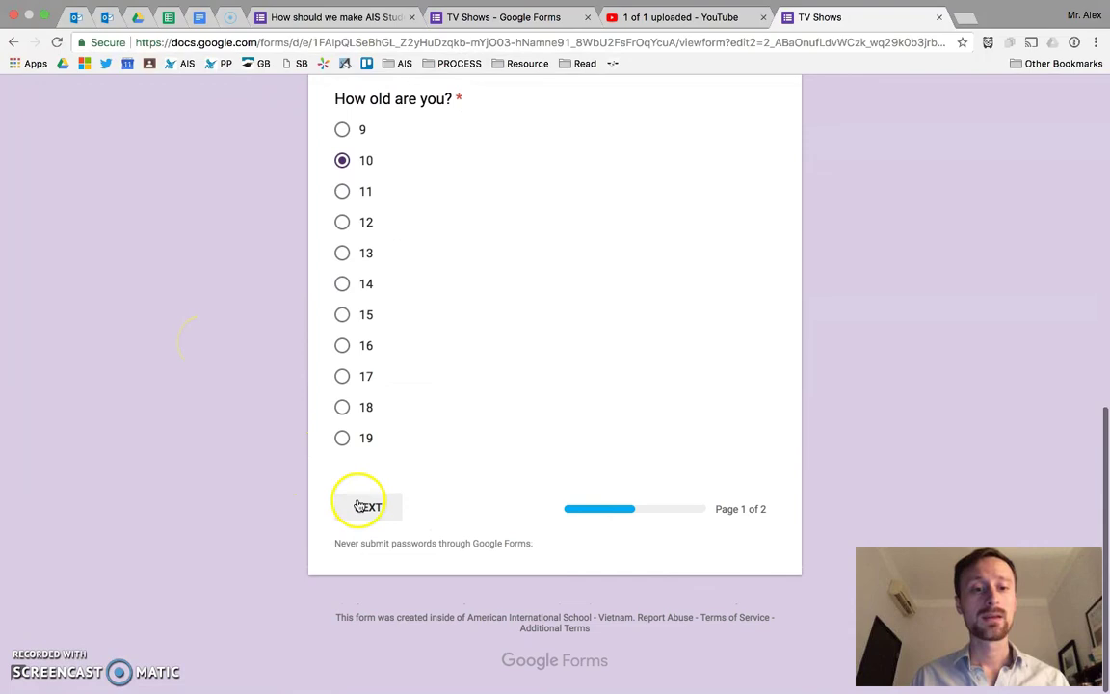
click(357, 506)
scroll(527, 559, down, 8)
click(446, 528)
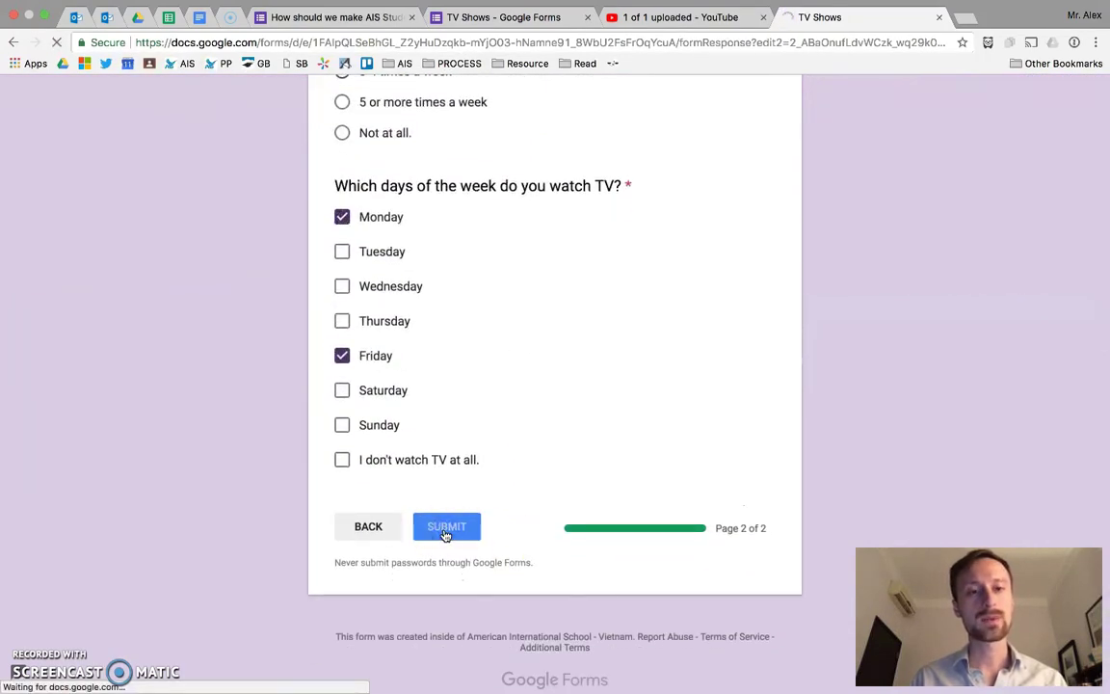